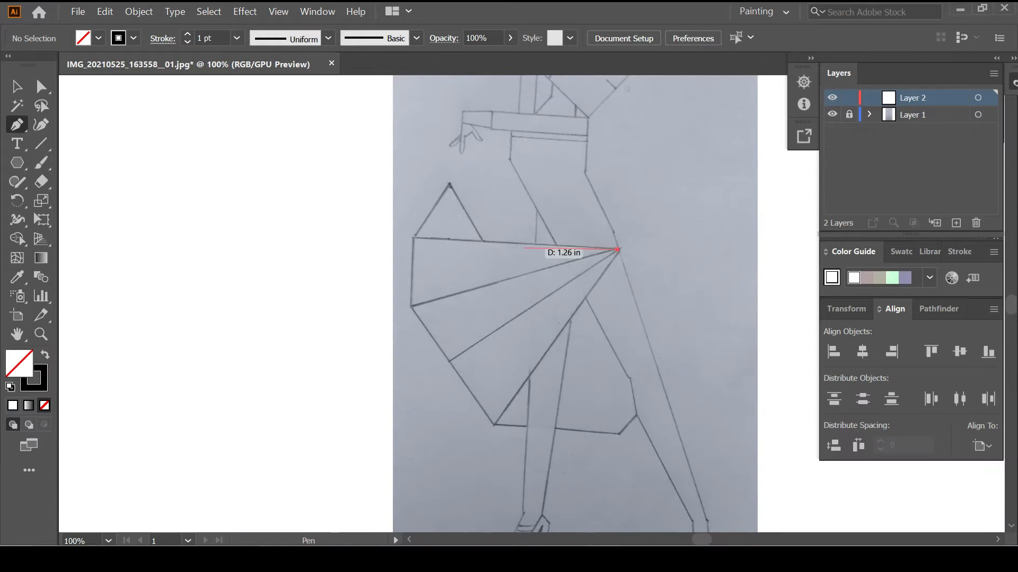
# Step: Trace the skirt's uppermost fan panel with the Pen tool: level top edge, vertical outer side and fold line back to the waist point
pyautogui.click(618, 250)
pyautogui.hotkey('ctrl', '+')
pyautogui.hotkey('ctrl', '+')
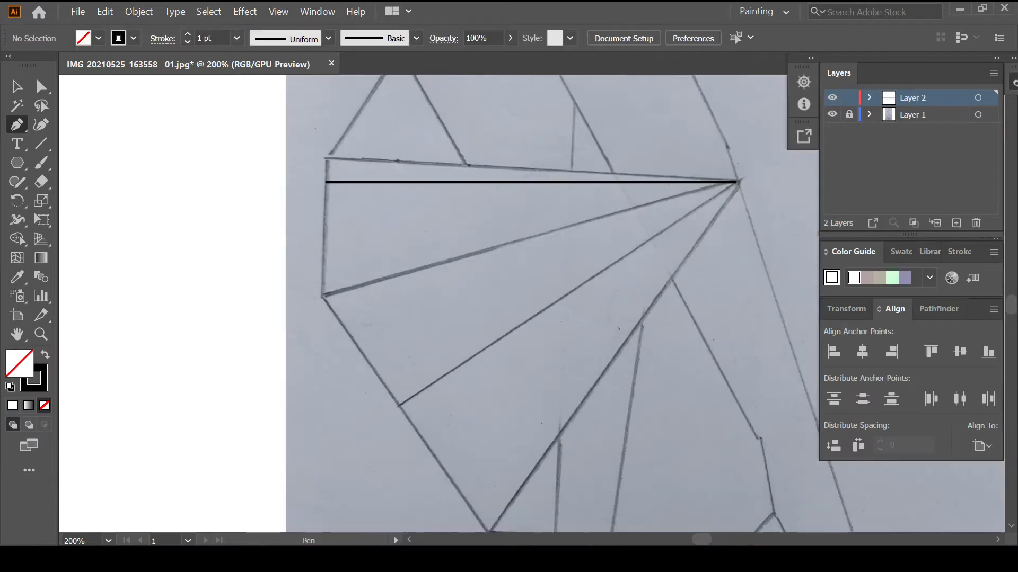
pyautogui.click(325, 181)
pyautogui.click(325, 295)
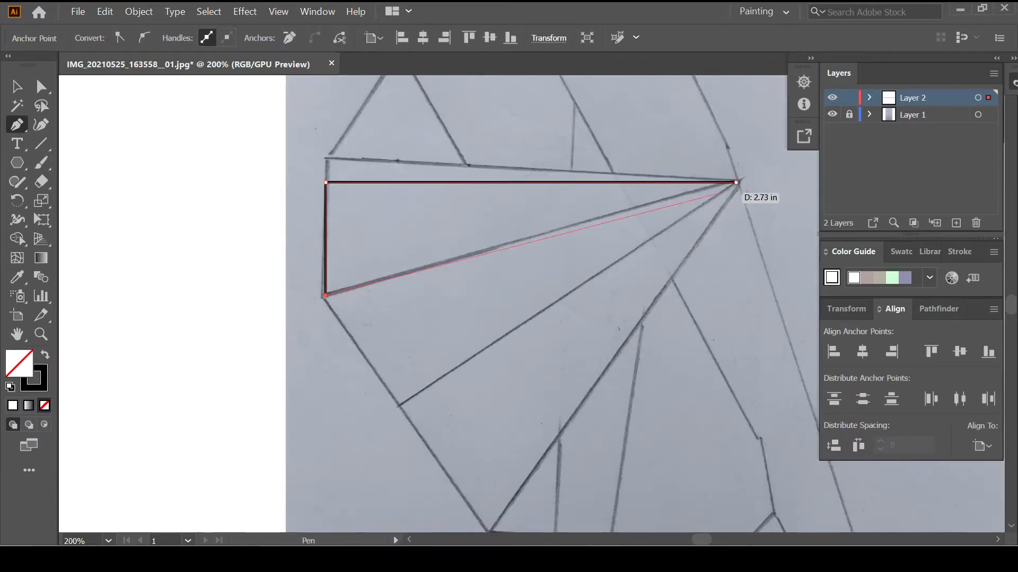
pyautogui.click(735, 182)
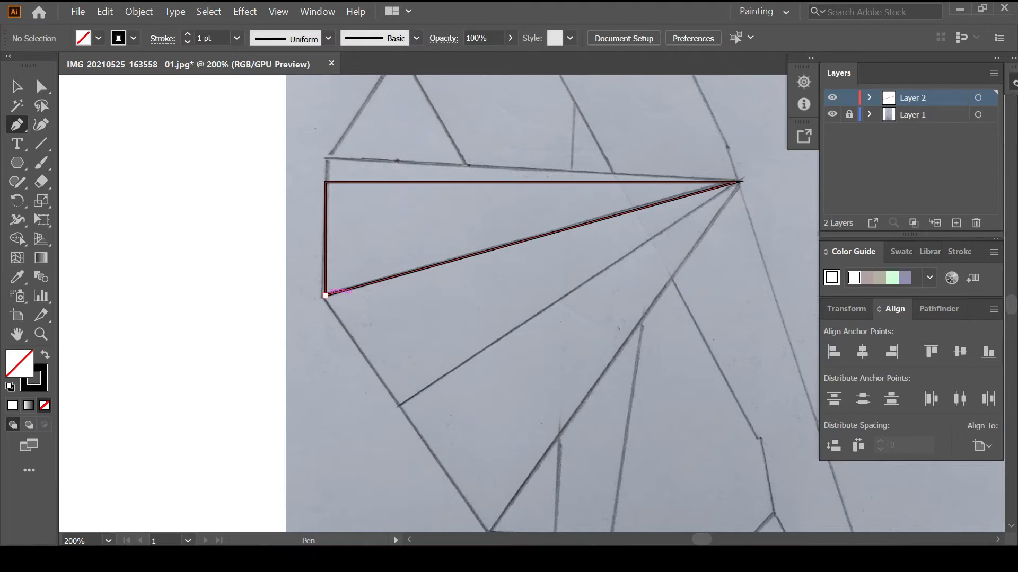
pyautogui.click(736, 182)
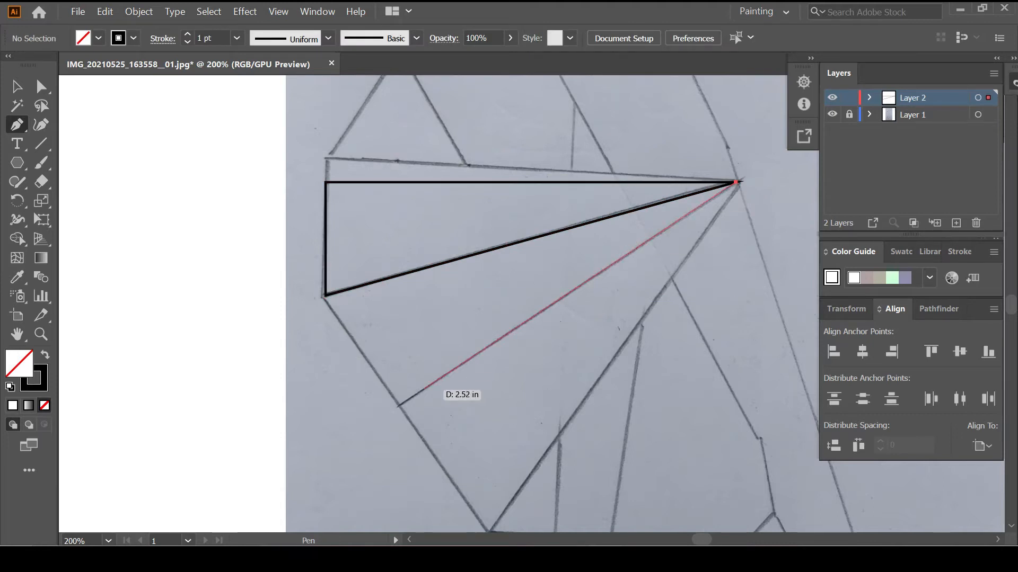
pyautogui.click(399, 406)
pyautogui.click(326, 295)
pyautogui.click(736, 182)
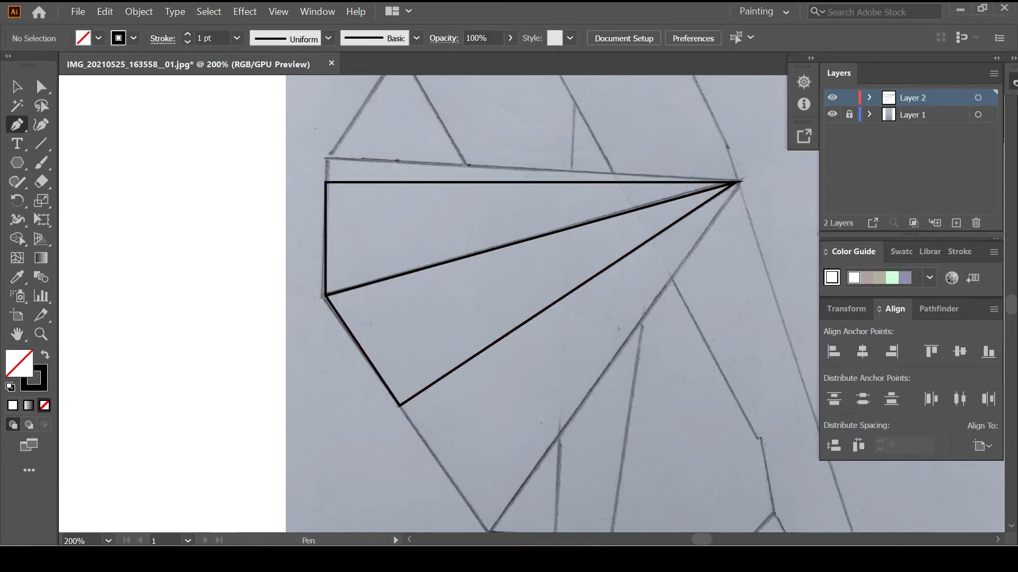
pyautogui.click(736, 182)
pyautogui.scroll(-2, 629, 359)
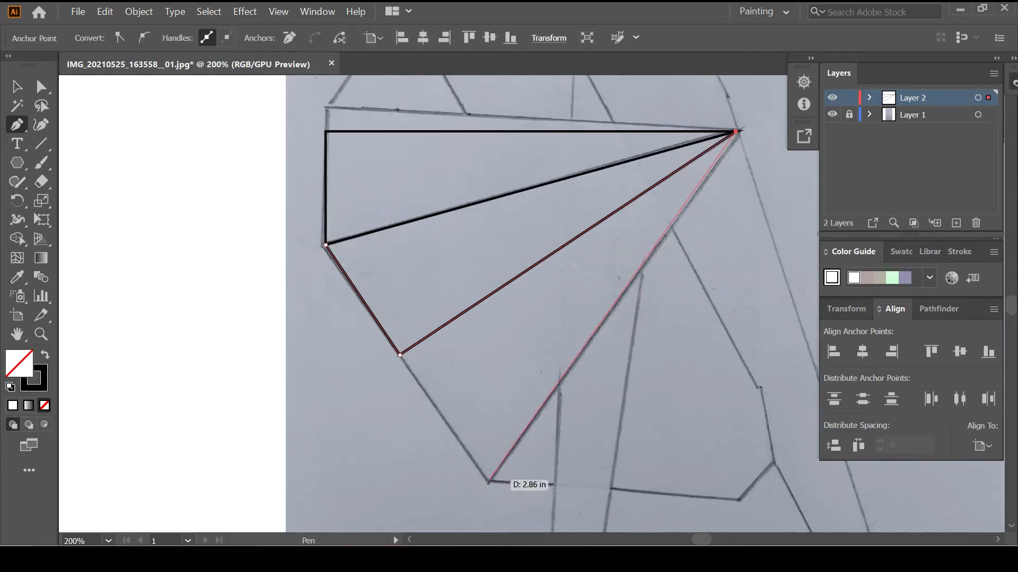
pyautogui.click(488, 482)
pyautogui.hotkey('ctrl', 'z')
pyautogui.hotkey('ctrl', 'z')
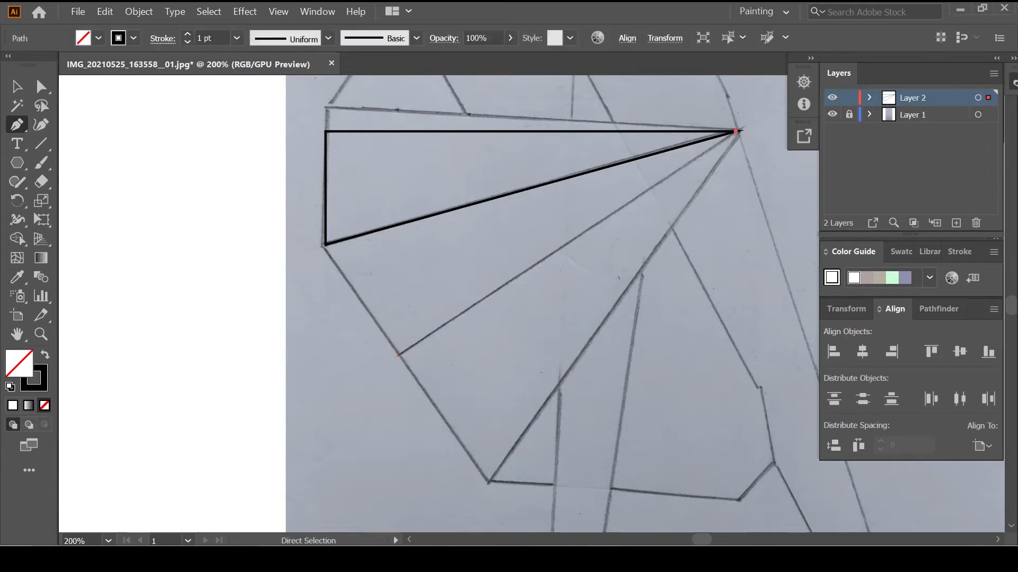
# Step: Trace the skirt's outer edge about 1.9 in to its lower tip and back to the waist point, and add the middle fold line
pyautogui.click(325, 244)
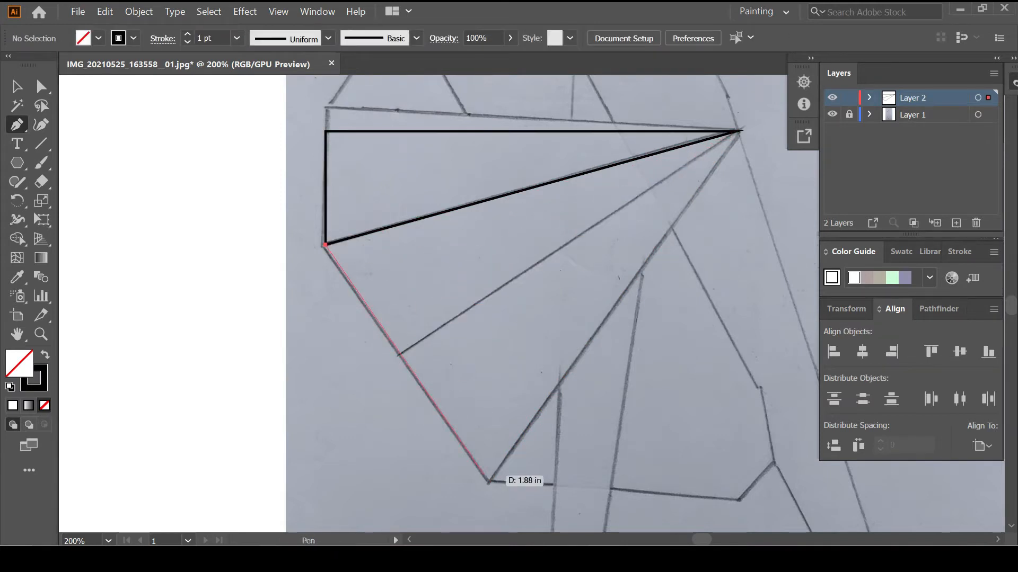
pyautogui.click(488, 482)
pyautogui.click(735, 130)
pyautogui.press('Escape')
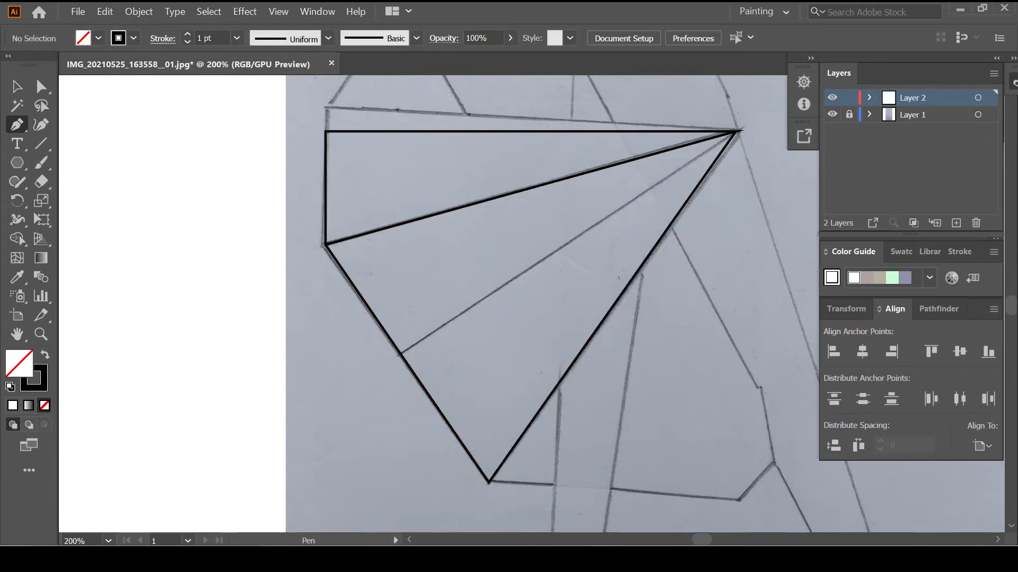
pyautogui.click(400, 354)
pyautogui.click(736, 131)
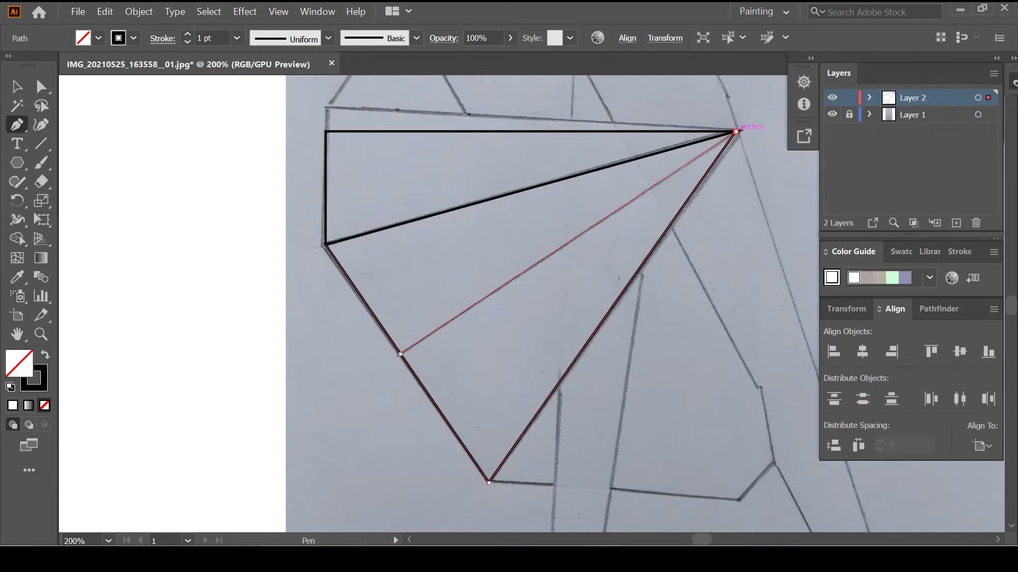
pyautogui.hotkey('ctrl', 'shift', 'a')
# Step: Draw the outer edge of the leg below the fan as a vertical line about 1.8 in long from the skirt edge to the ankle
pyautogui.scroll(-2, 678, 335)
pyautogui.hscroll(3, 678, 335)
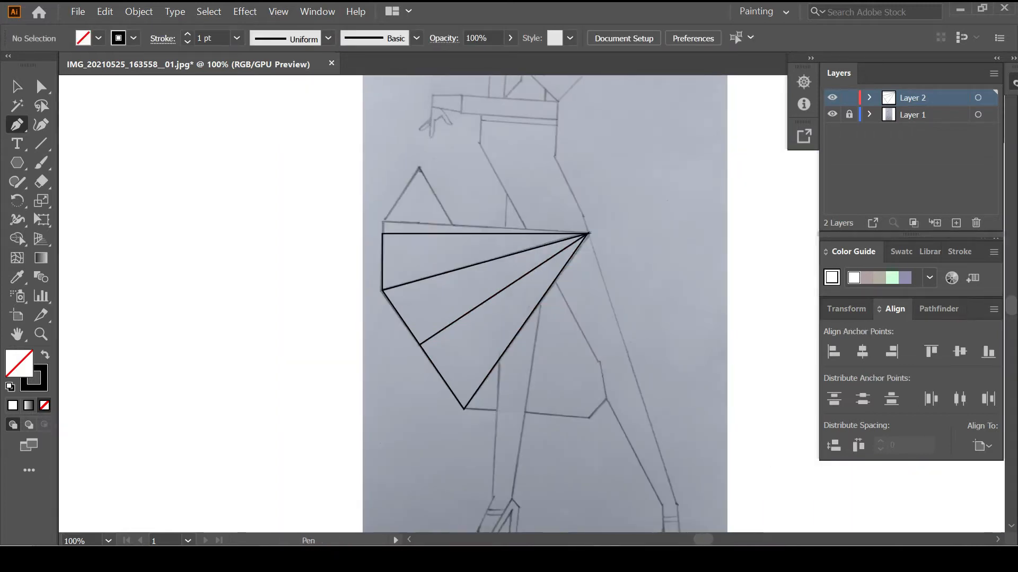
pyautogui.scroll(-2, 531, 304)
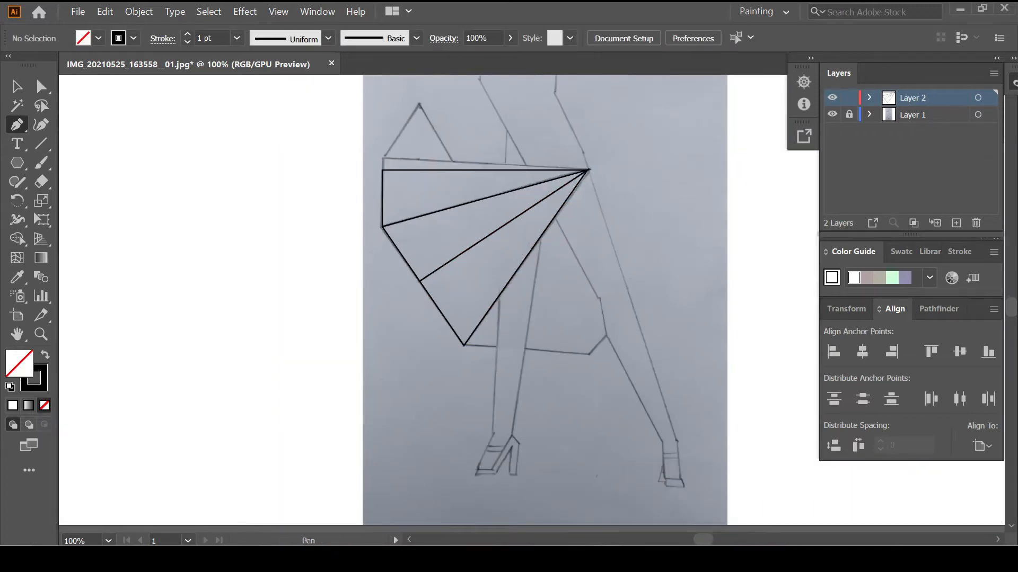
pyautogui.scroll(1, 510, 341)
pyautogui.scroll(-1, 510, 341)
pyautogui.click(495, 218)
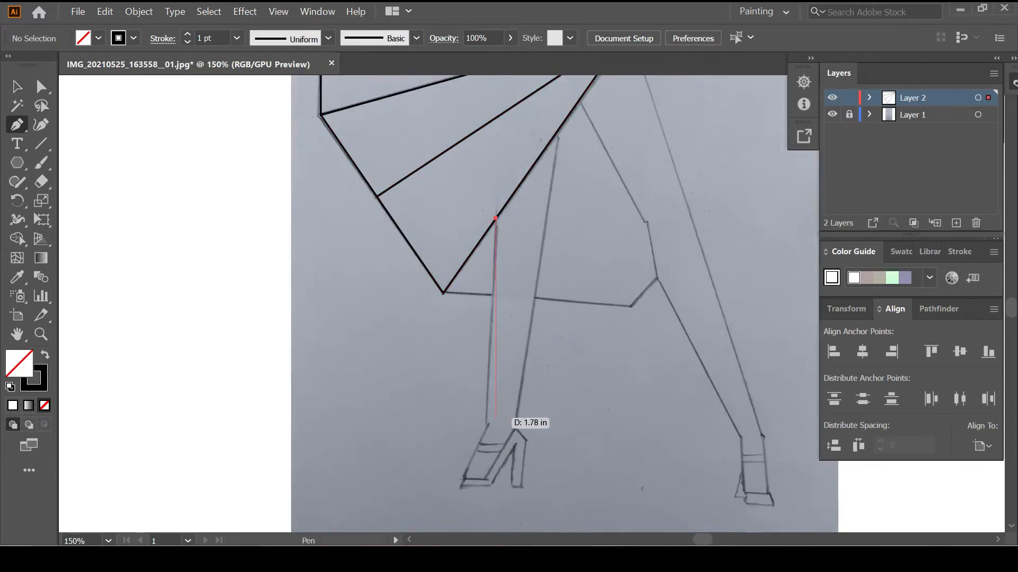
pyautogui.click(496, 422)
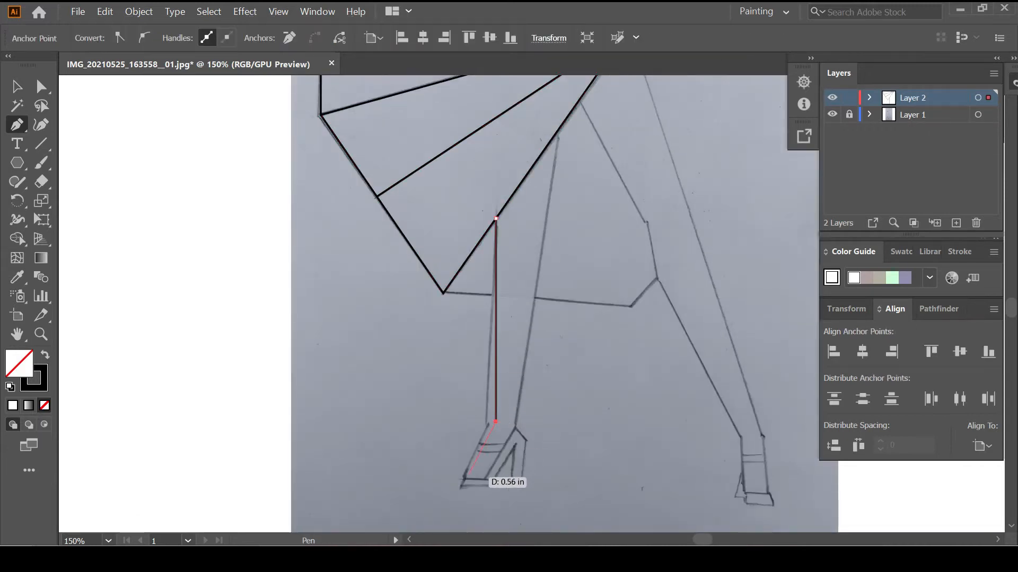
# Step: Continue the leg outline around the foot's slanted sides and flat toe, and up the leg's inner edge to the skirt
pyautogui.scroll(5, 466, 478)
pyautogui.click(466, 478)
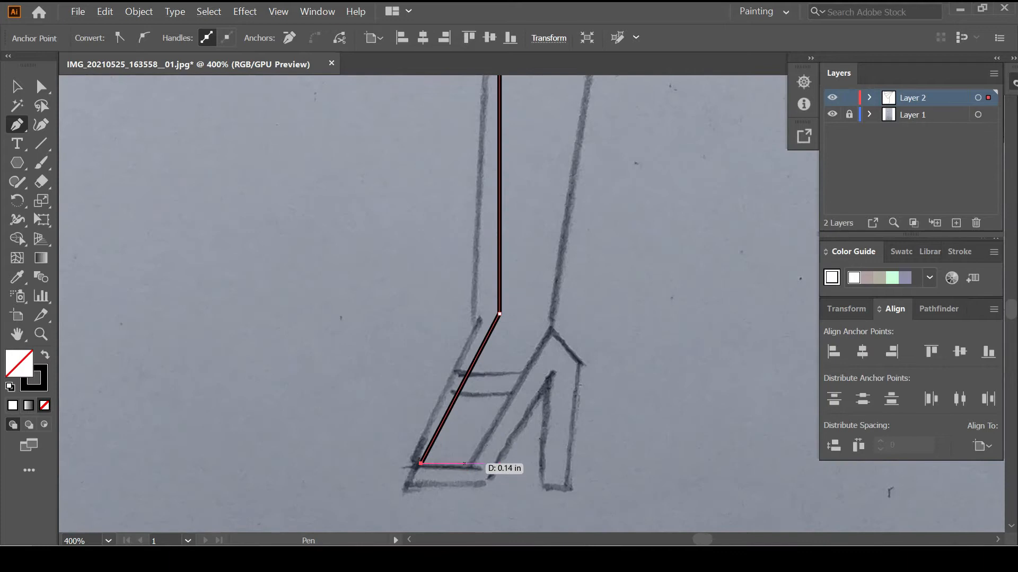
pyautogui.click(460, 464)
pyautogui.click(552, 326)
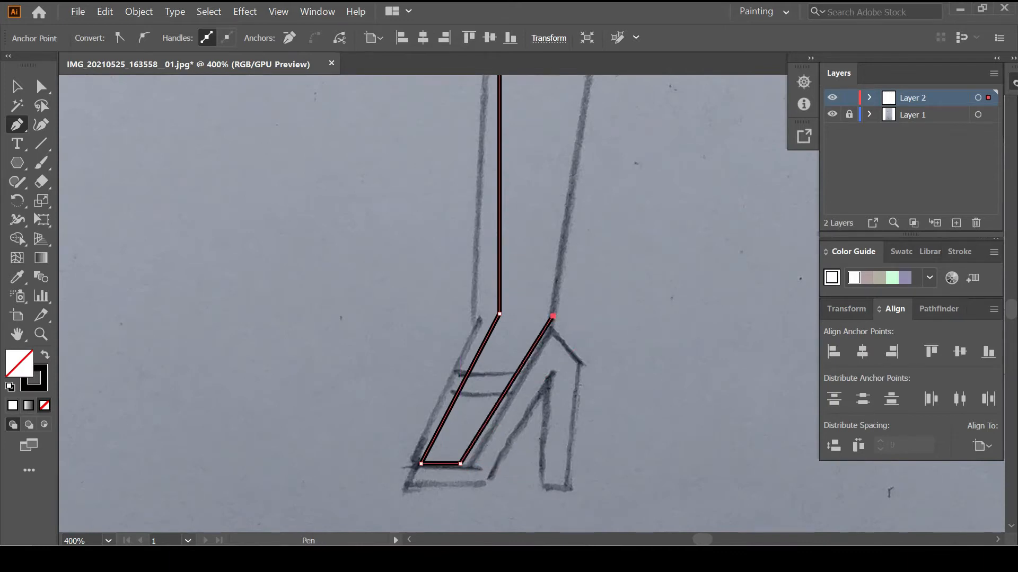
pyautogui.scroll(-5, 551, 326)
pyautogui.scroll(3, 614, 209)
pyautogui.click(596, 148)
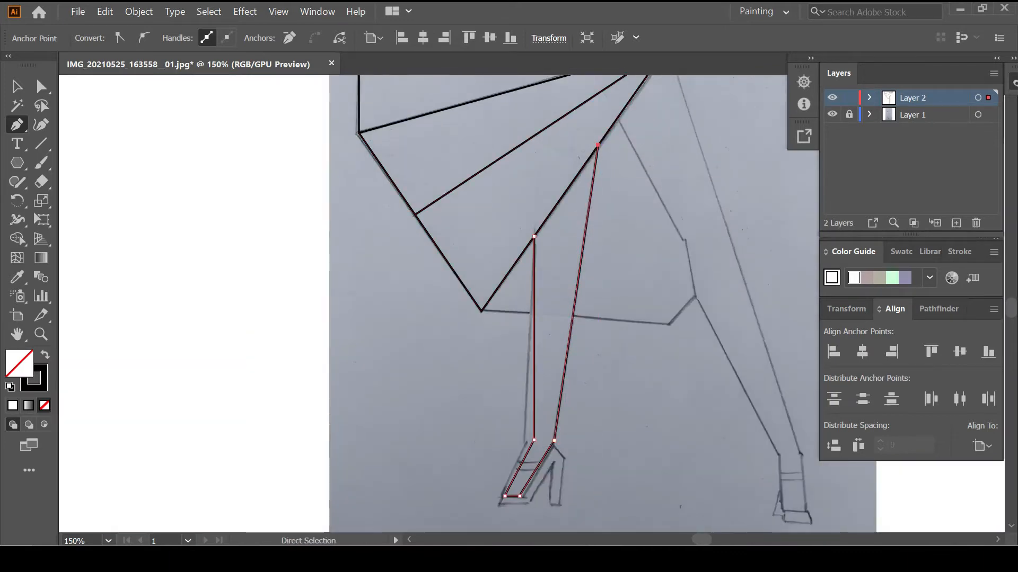
pyautogui.hotkey('ctrl', 'shift', 'a')
# Step: Extend the leg's vertical outer edge straight up across the fan skirt to the sketched hip line
pyautogui.scroll(-3, 596, 148)
pyautogui.scroll(6, 596, 147)
pyautogui.scroll(-1, 596, 147)
pyautogui.scroll(2, 571, 165)
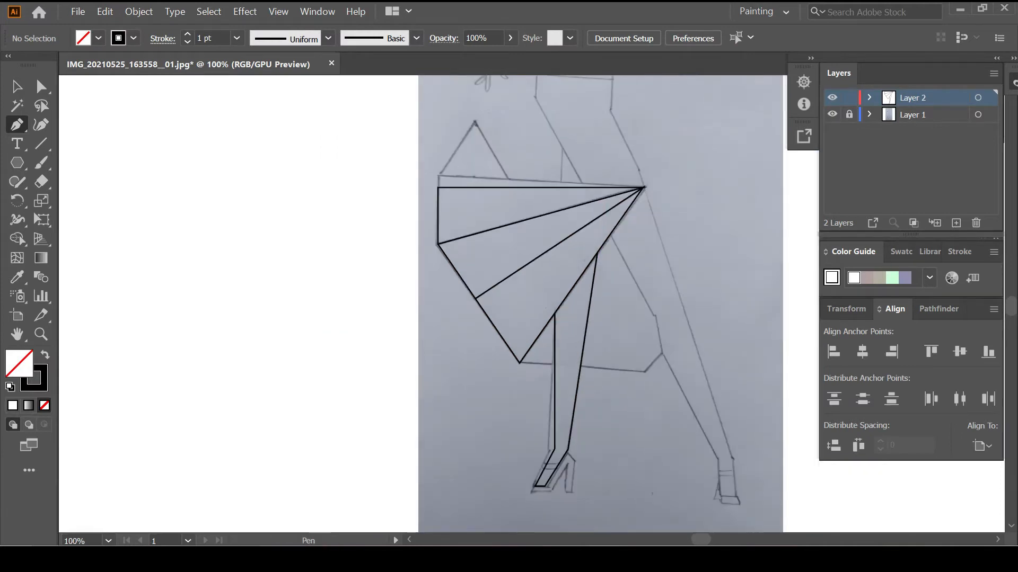
pyautogui.scroll(2, 571, 165)
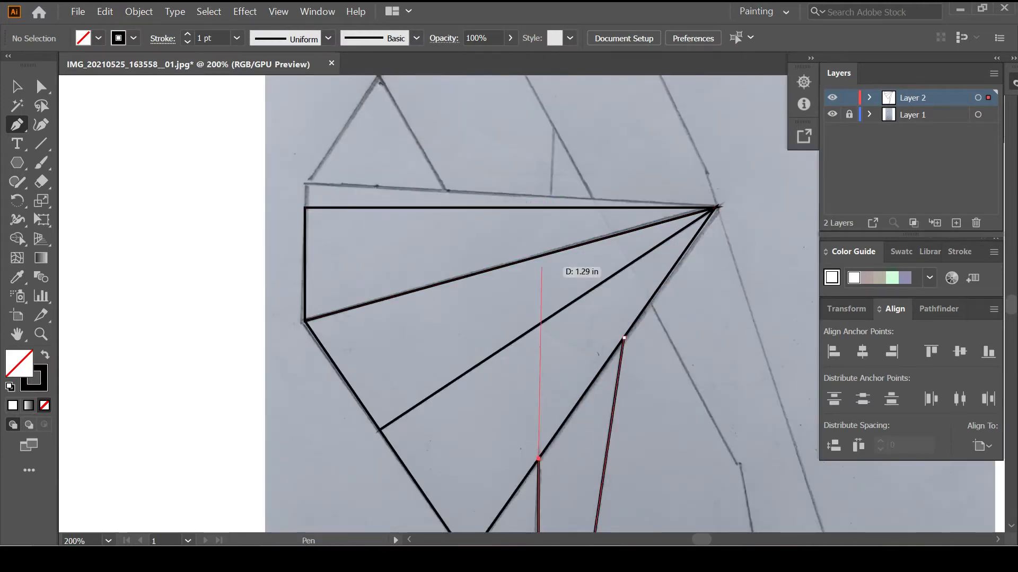
pyautogui.click(538, 97)
pyautogui.press('Escape')
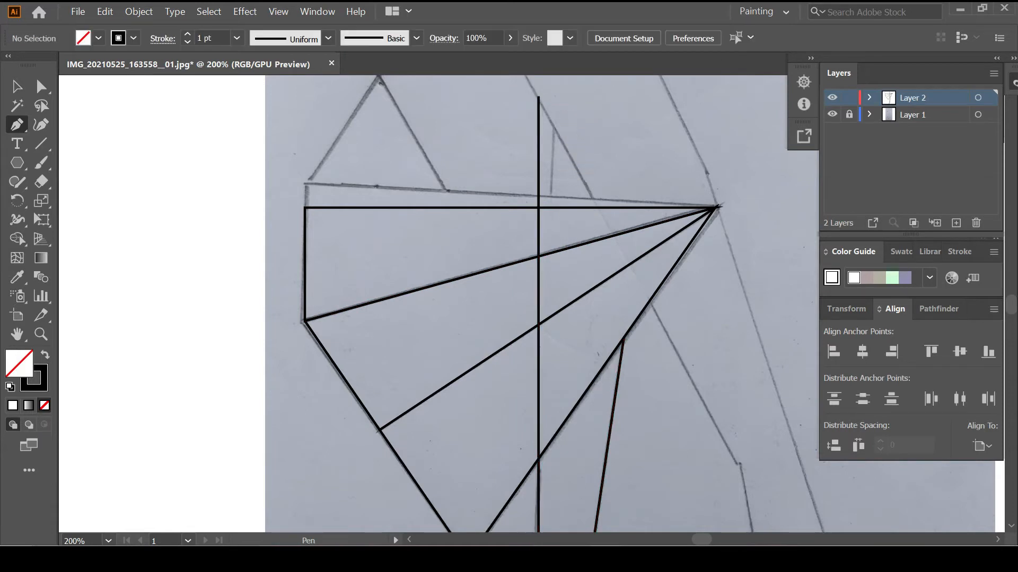
# Step: Remove the part of the vertical line crossing inside the fan skirt with the Shape Builder tool
pyautogui.press('v')
pyautogui.click(539, 383)
pyautogui.keyDown('shift'); pyautogui.click(568, 207); pyautogui.keyUp('shift')
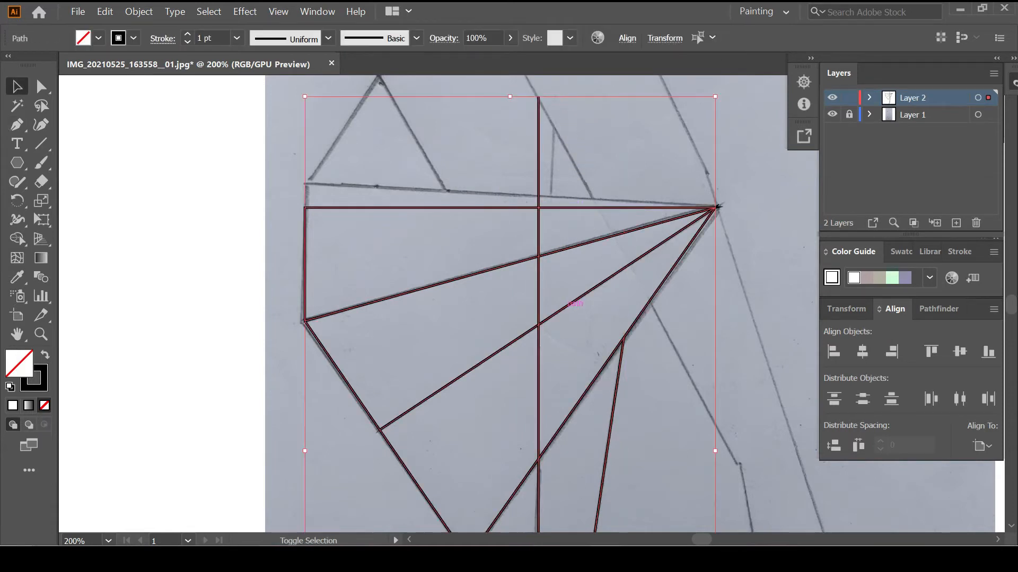
pyautogui.hotkey('shift', 'm')
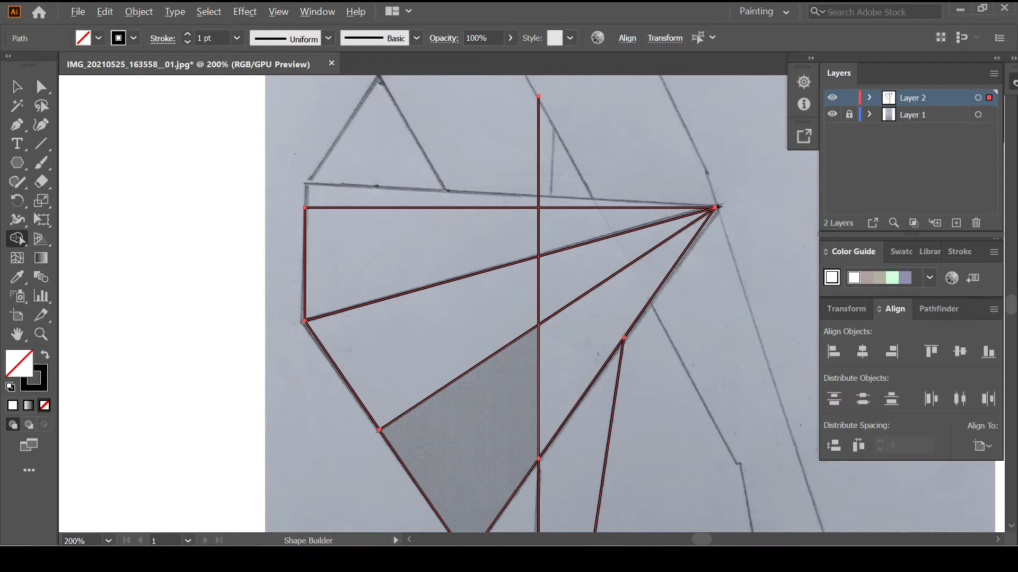
pyautogui.keyDown('alt'); pyautogui.click(539, 291); pyautogui.keyUp('alt')
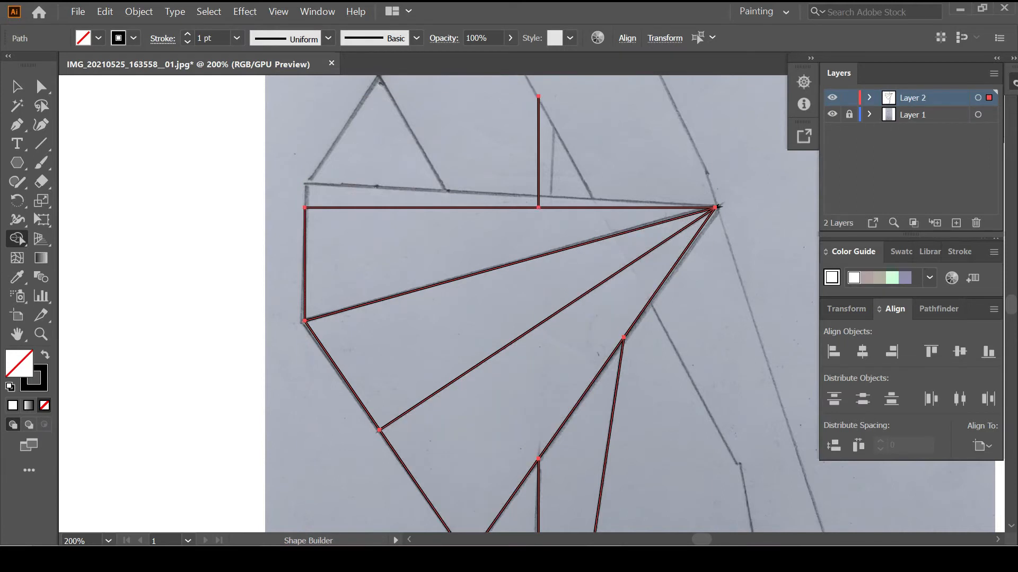
pyautogui.hotkey('ctrl', 'shift', 'a')
# Step: Trace the torso's side nearest the hand from the skirt's top edge along the slanted hip and vertically up to the waist
pyautogui.scroll(-1, 573, 360)
pyautogui.scroll(-3, 594, 381)
pyautogui.scroll(-2, 615, 402)
pyautogui.scroll(2, 649, 339)
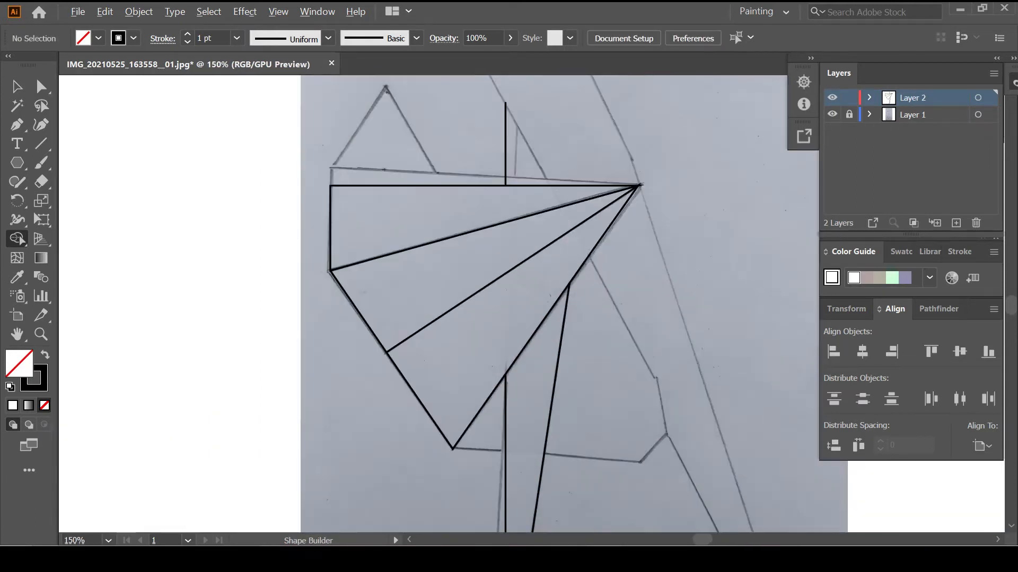
pyautogui.scroll(3, 330, 282)
pyautogui.press('p')
pyautogui.scroll(1, 505, 244)
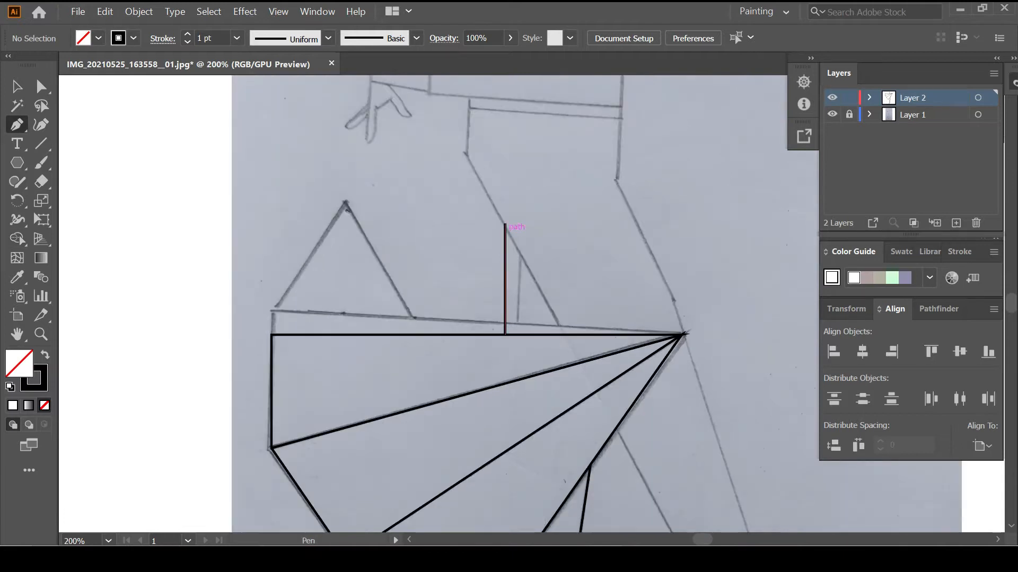
pyautogui.click(566, 335)
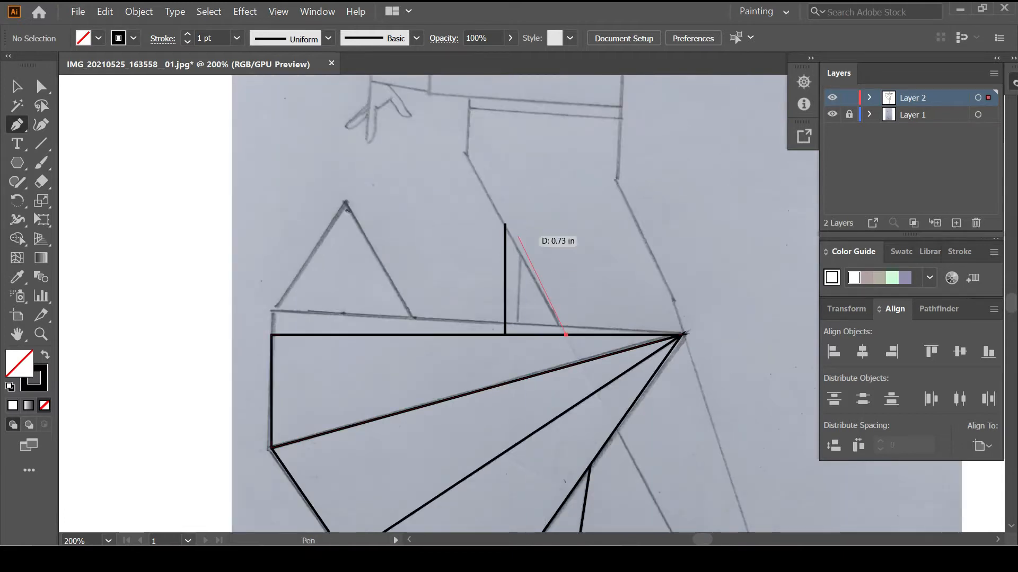
pyautogui.click(466, 155)
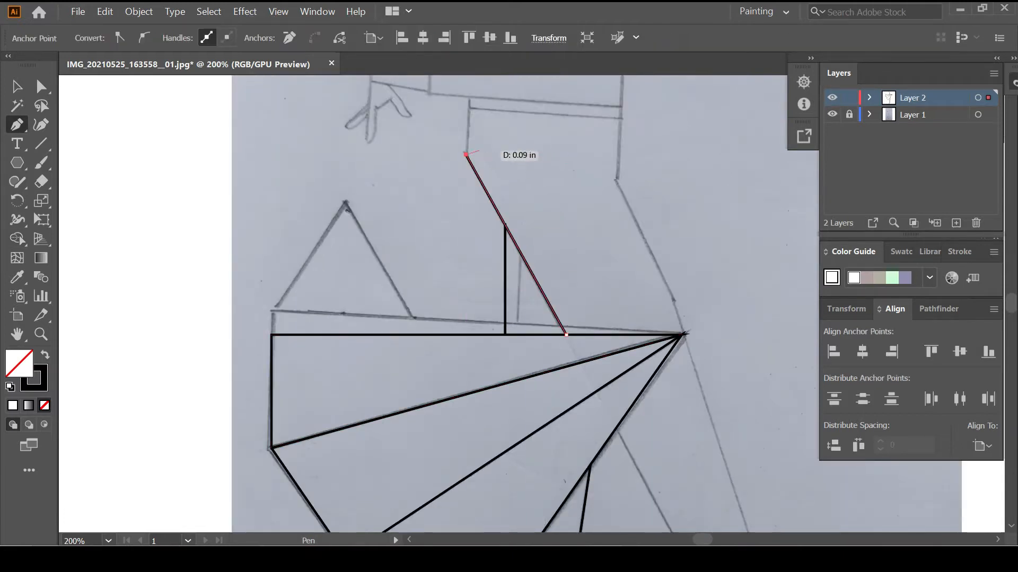
pyautogui.click(466, 99)
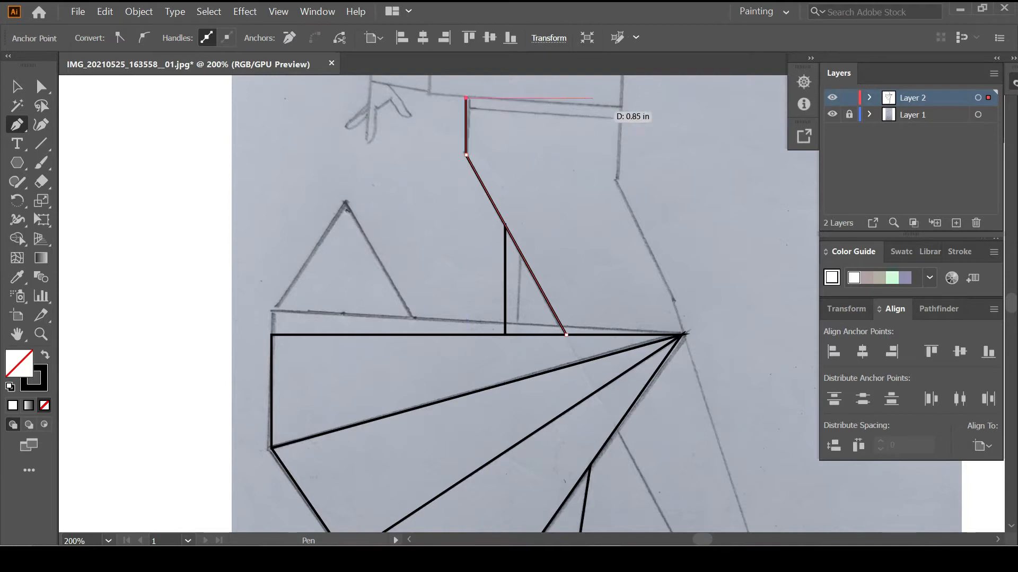
pyautogui.press('Escape')
# Step: Continue the torso outline with a level line across the waist and a vertical line down its opposite side to the hip
pyautogui.hotkey('ctrl', '-')
pyautogui.scroll(2, 530, 305)
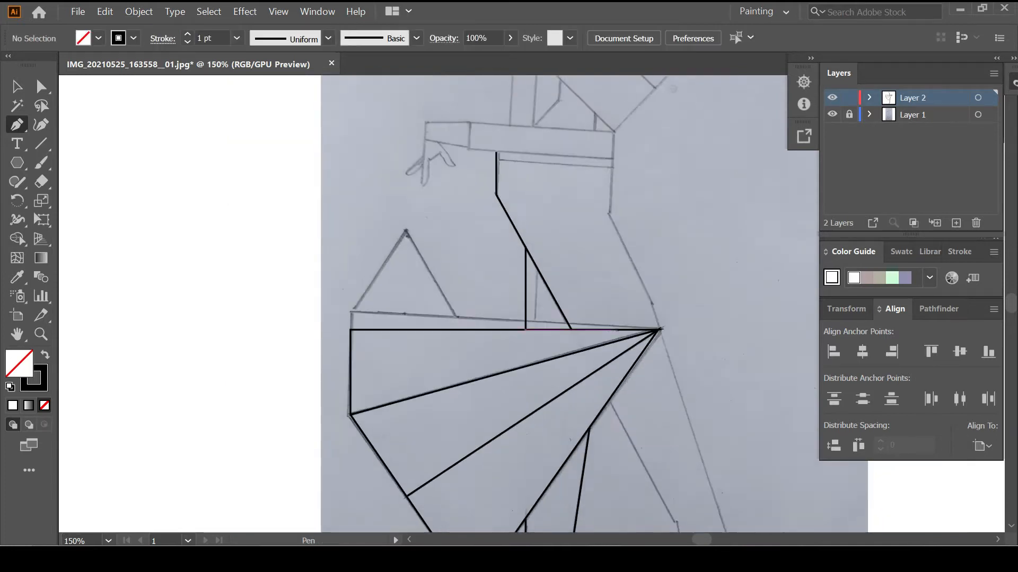
pyautogui.hotkey('ctrl', '+')
pyautogui.hotkey('ctrl', '+')
pyautogui.click(473, 236)
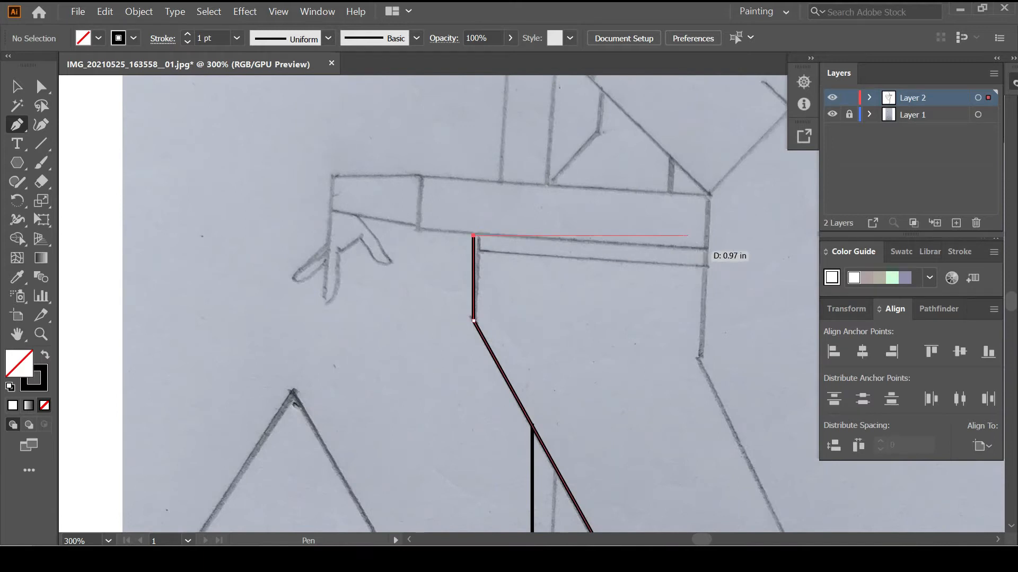
pyautogui.click(706, 235)
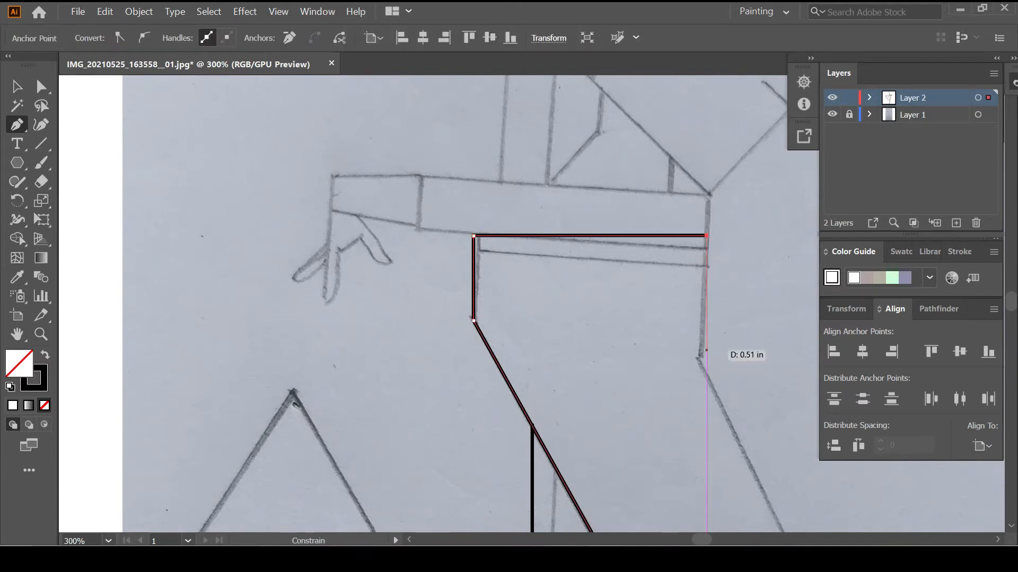
pyautogui.click(706, 373)
pyautogui.scroll(-3, 707, 375)
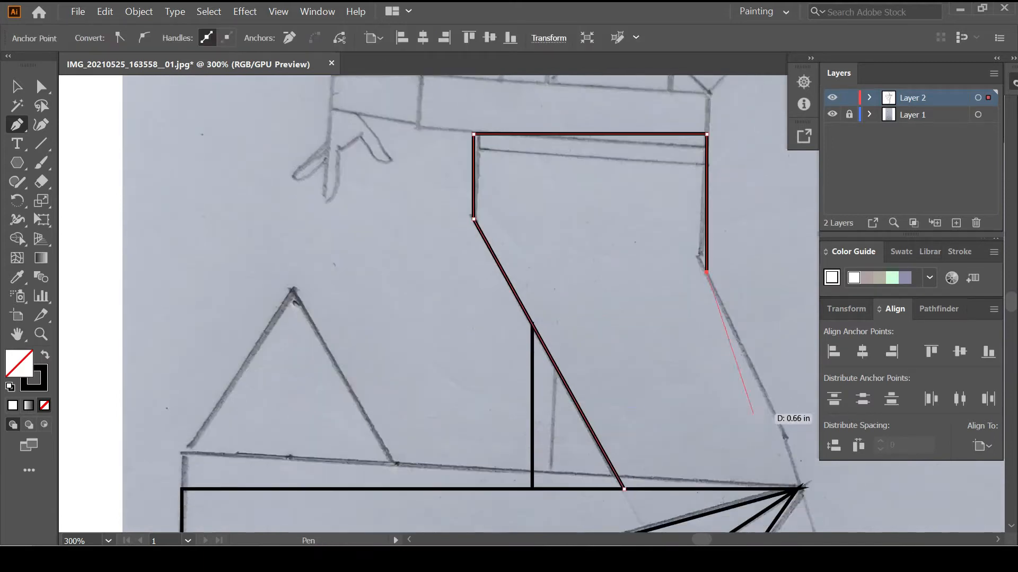
pyautogui.keyDown('ctrl'); pyautogui.click(751, 411); pyautogui.keyUp('ctrl')
# Step: Extend the torso outline from the waist side down the slanted hip to the sketched corner just above the fan skirt's pivot
pyautogui.moveTo(751, 411); pyautogui.dragTo(525, 348)
pyautogui.hotkey('ctrl', '1')
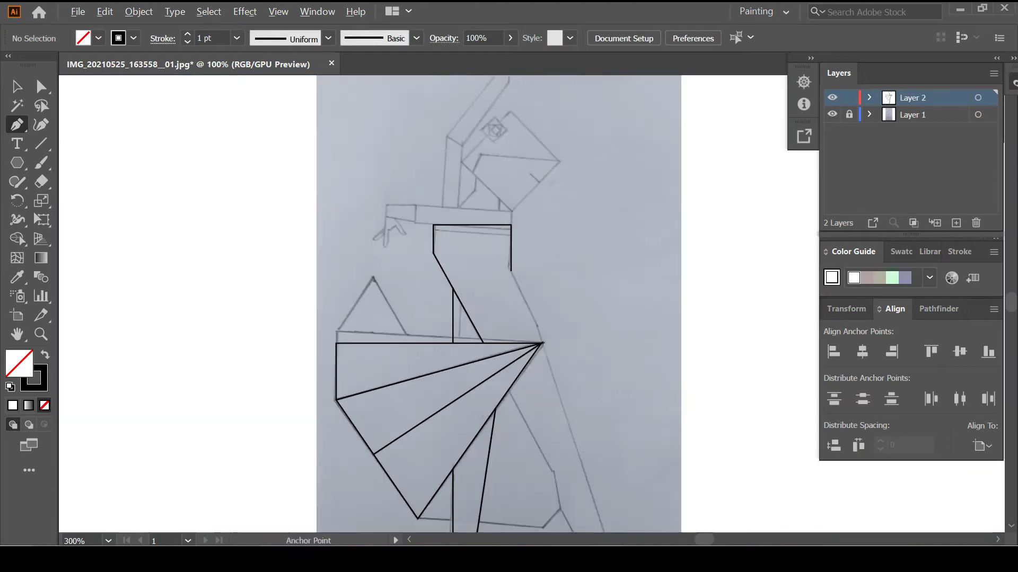
pyautogui.scroll(4, 540, 340)
pyautogui.scroll(3, 540, 340)
pyautogui.click(423, 127)
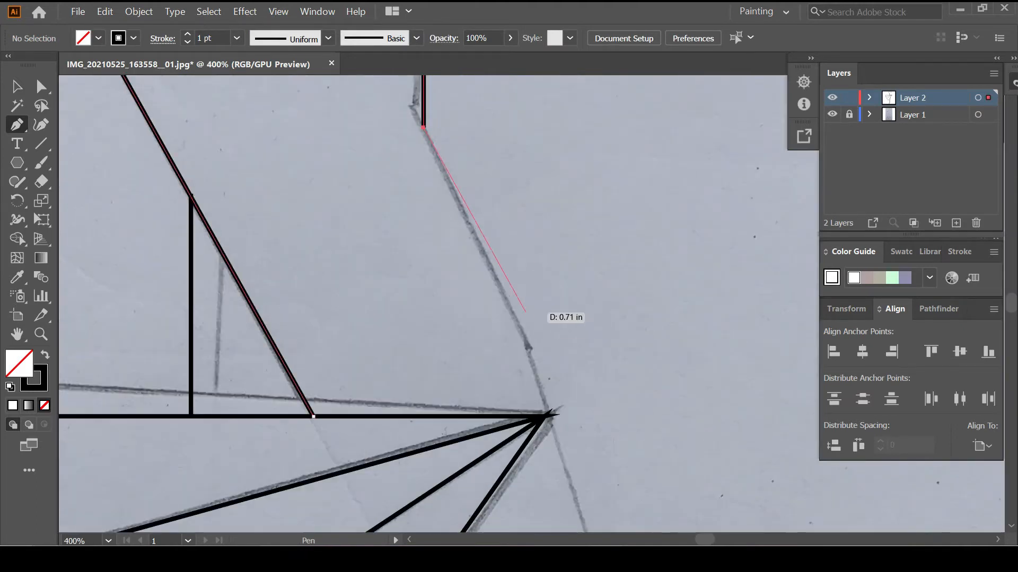
pyautogui.click(528, 348)
pyautogui.scroll(-2, 531, 348)
# Step: Continue the outline with one long slanted line past the skirt's pivot down to the far leg's outer ankle
pyautogui.moveTo(617, 462); pyautogui.dragTo(510, 191)
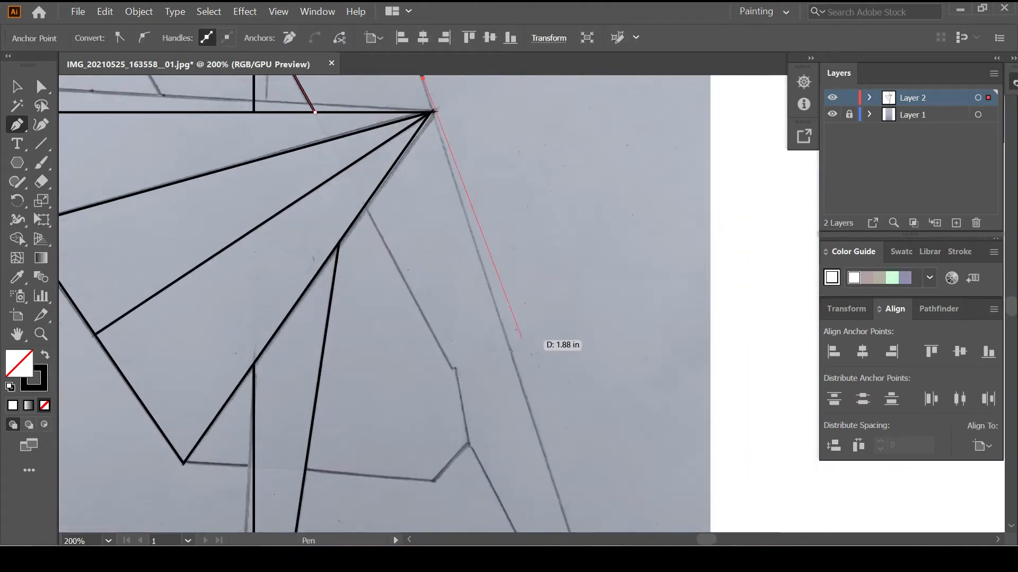
pyautogui.scroll(-2, 523, 339)
pyautogui.scroll(3, 568, 448)
pyautogui.click(557, 414)
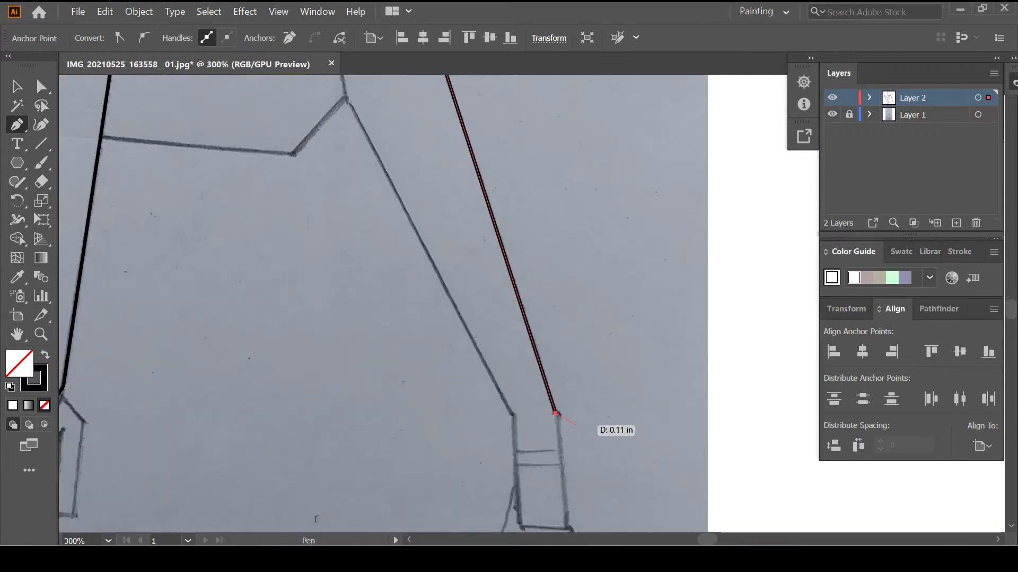
# Step: Extend the torso's opposite slanted edge straight across the fan skirt to the upper knee corner of the far leg
pyautogui.scroll(-3, 558, 414)
pyautogui.scroll(2, 456, 163)
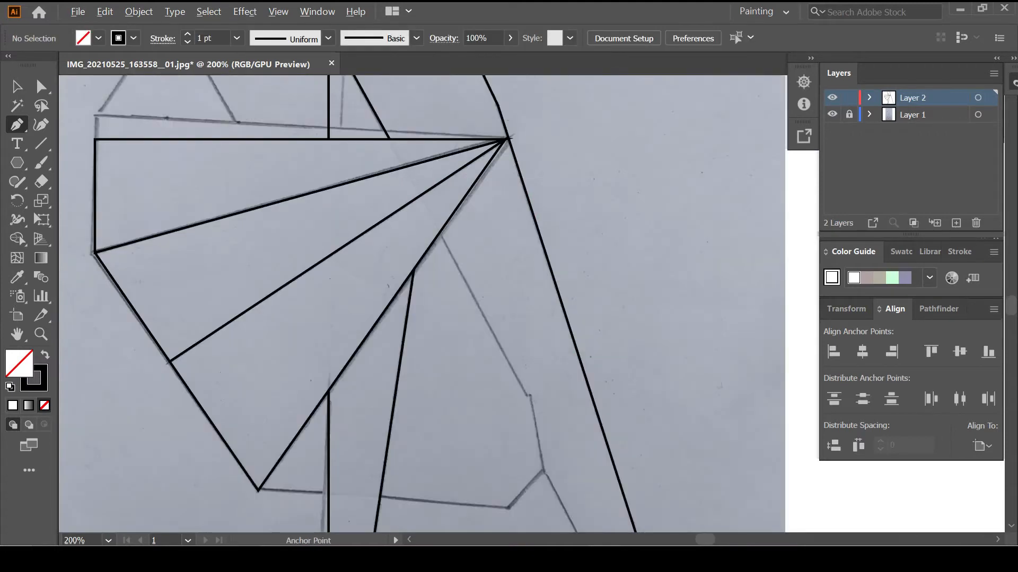
pyautogui.click(423, 151)
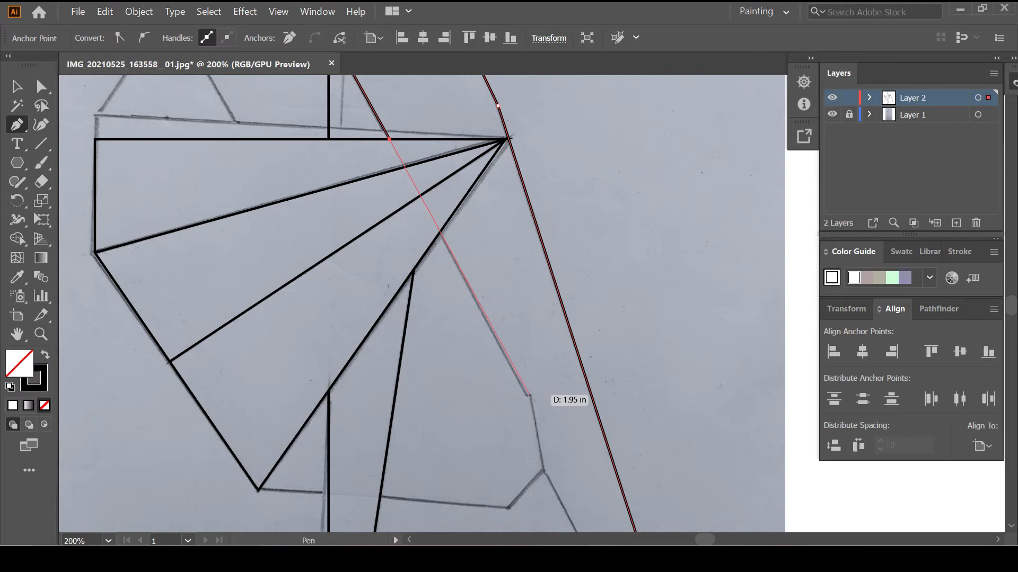
pyautogui.click(529, 395)
pyautogui.press('Escape')
pyautogui.scroll(-2, 538, 245)
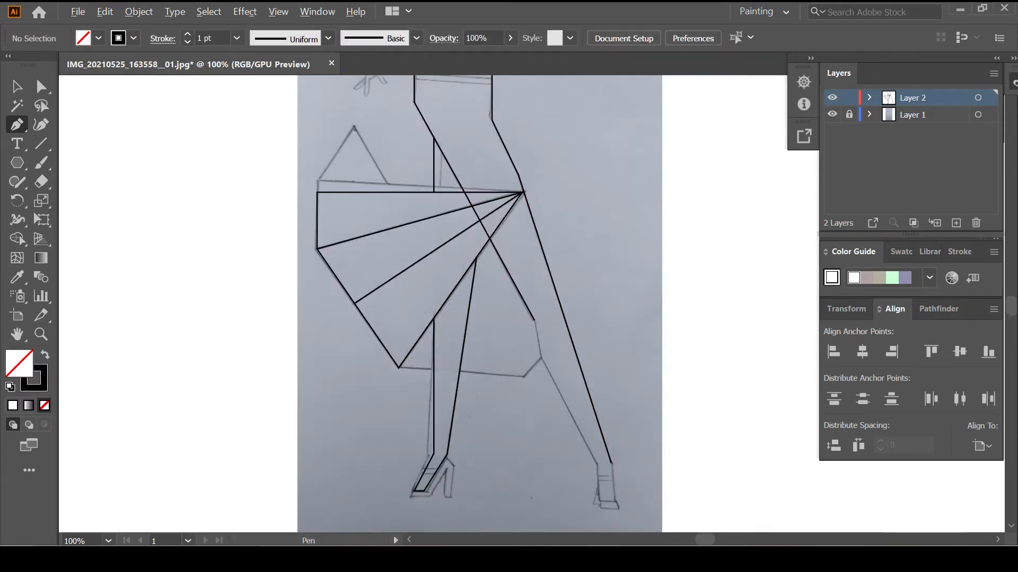
# Step: Trace the far leg's inner side along the short knee segment and down the shin to the ankle
pyautogui.scroll(3, 555, 374)
pyautogui.click(488, 211)
pyautogui.click(508, 326)
pyautogui.scroll(-2, 554, 398)
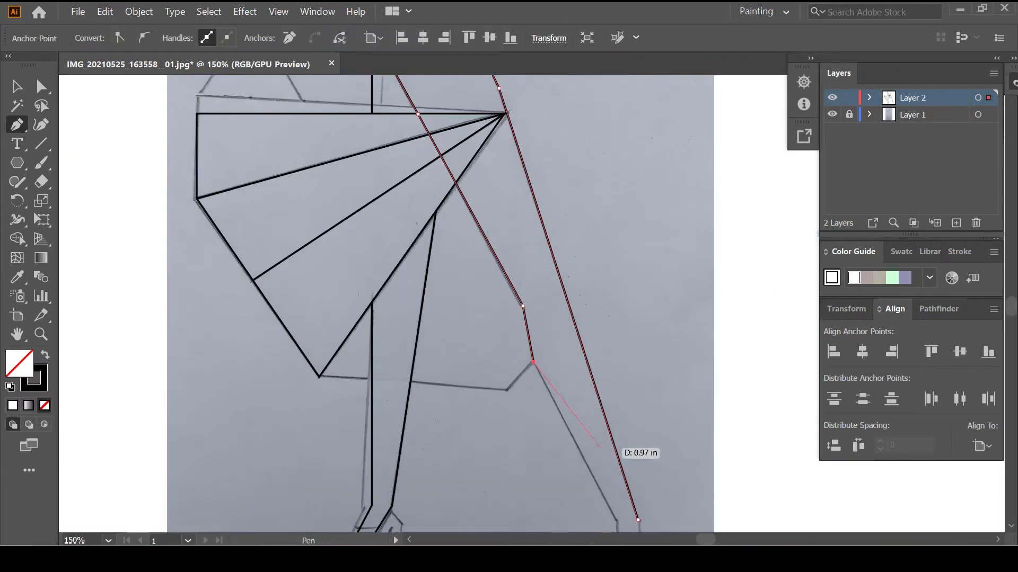
pyautogui.scroll(-3, 605, 445)
pyautogui.scroll(2, 617, 408)
pyautogui.click(613, 398)
# Step: Trace the far foot from the inner ankle down, level across its base and back up to the outer ankle, closing the outline
pyautogui.scroll(-2, 615, 408)
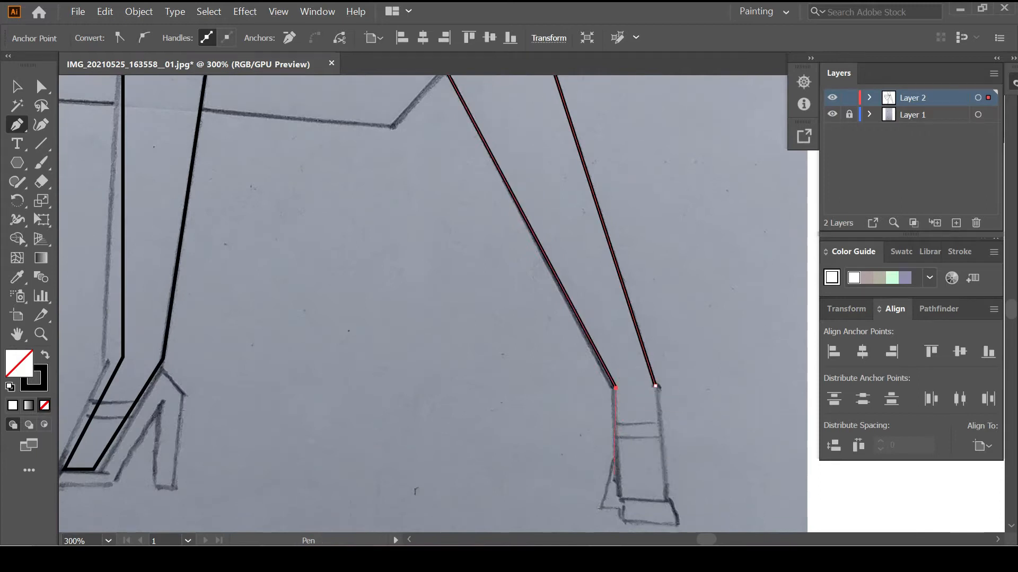
pyautogui.click(618, 459)
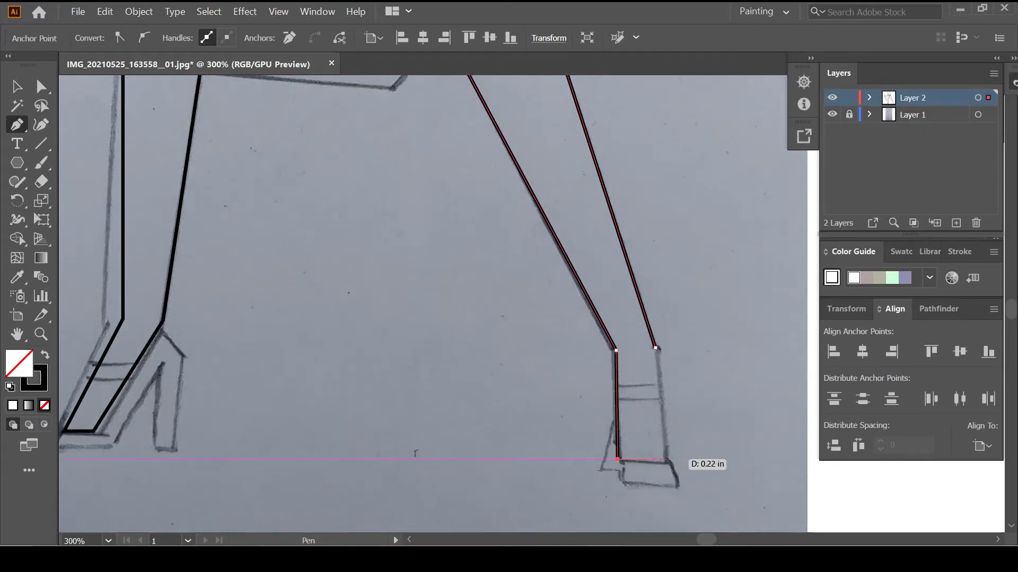
pyautogui.click(668, 459)
pyautogui.click(655, 347)
pyautogui.keyDown('ctrl'); pyautogui.click(681, 442); pyautogui.keyUp('ctrl')
# Step: Draw the rear skirt hem as a level line from the fan's lowest tip, angled up to meet the far leg's knee
pyautogui.scroll(-4, 681, 443)
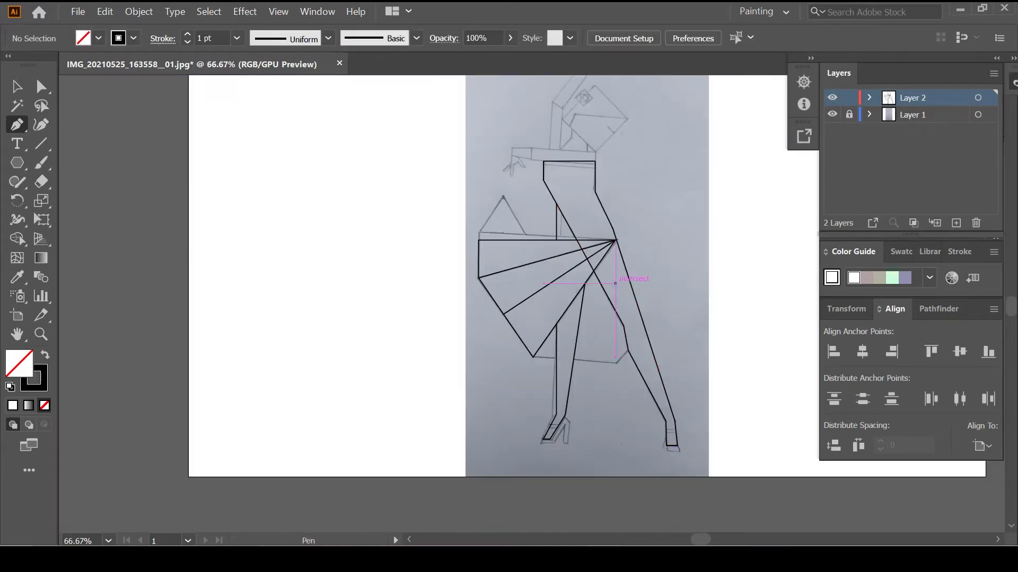
pyautogui.scroll(2, 614, 283)
pyautogui.click(432, 432)
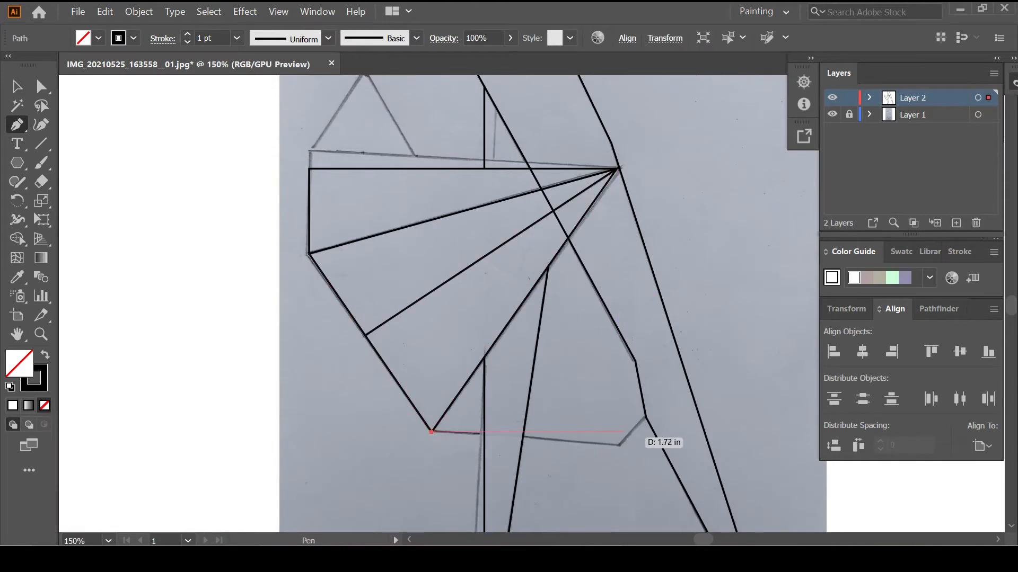
pyautogui.click(617, 432)
pyautogui.click(646, 418)
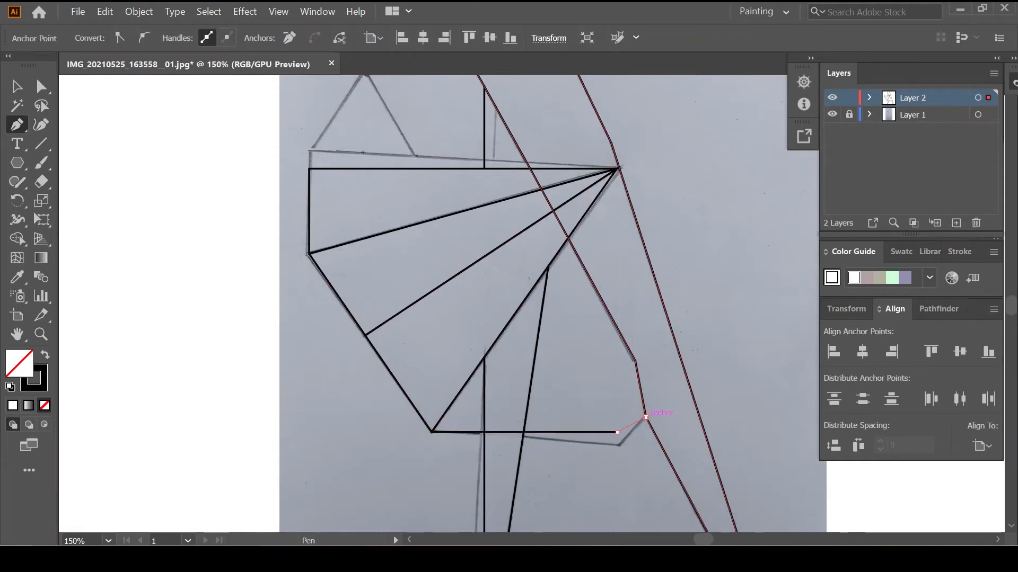
pyautogui.keyDown('ctrl'); pyautogui.click(671, 419); pyautogui.keyUp('ctrl')
# Step: Draw the triangular peak on the skirt's top edge, starting from its outer corner and ending back on the edge
pyautogui.scroll(5, 309, 170)
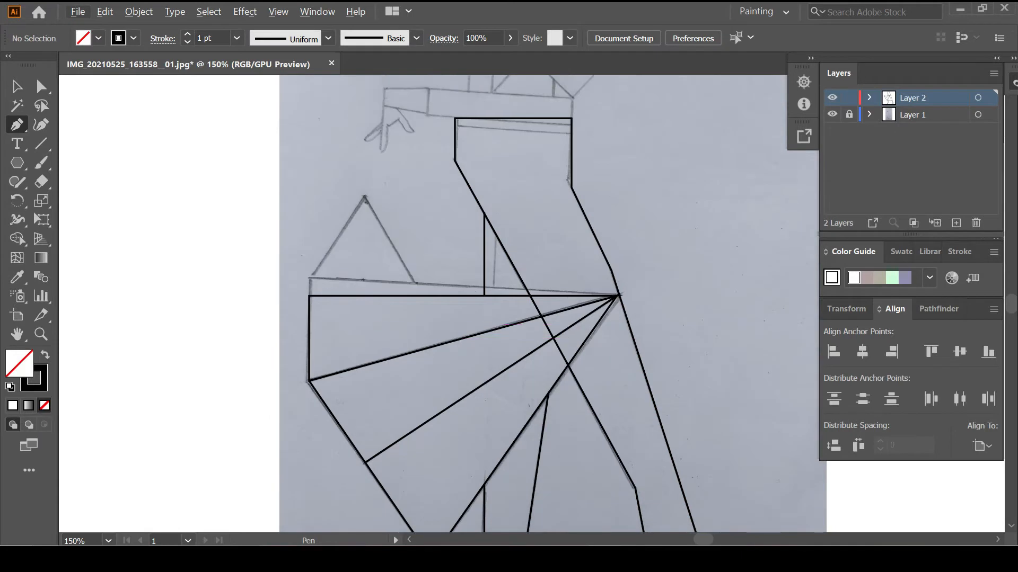
pyautogui.click(309, 295)
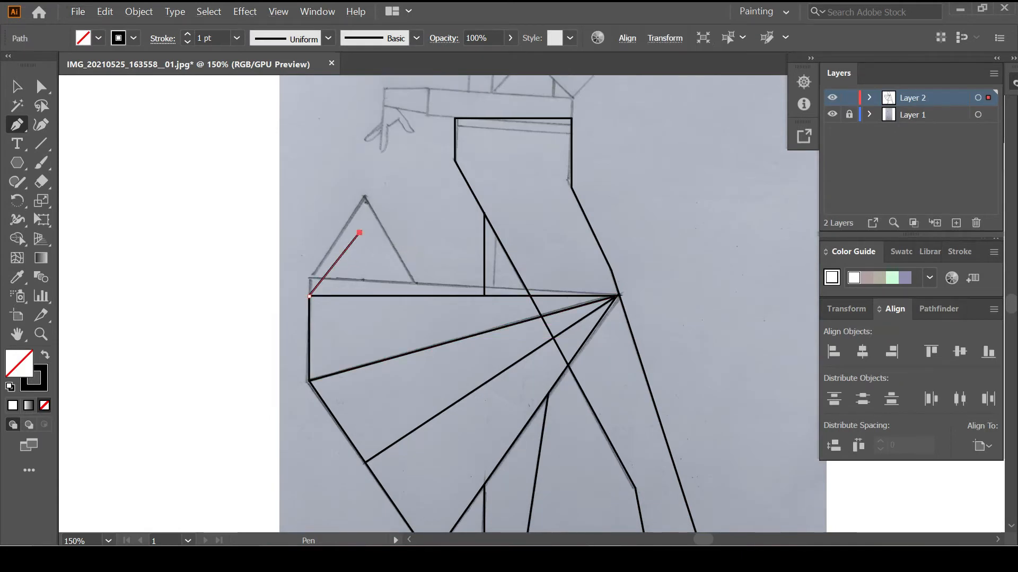
pyautogui.click(404, 295)
pyautogui.keyDown('ctrl'); pyautogui.click(418, 340); pyautogui.keyUp('ctrl')
pyautogui.scroll(-2, 418, 338)
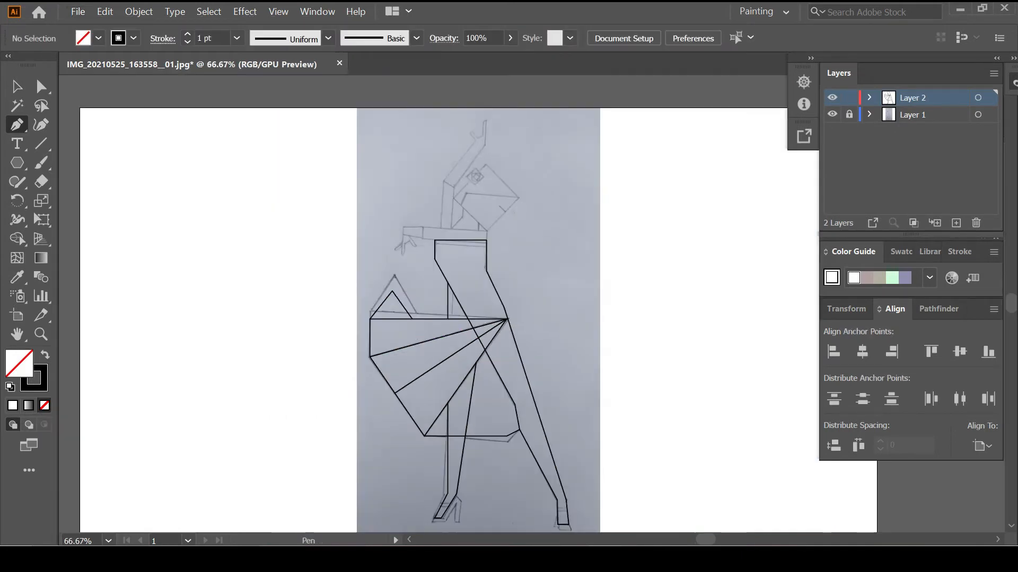
# Step: Draw a horizontal rectangle for the lowered upper arm, from the torso's top corner out to the sketched elbow line
pyautogui.scroll(4, 454, 212)
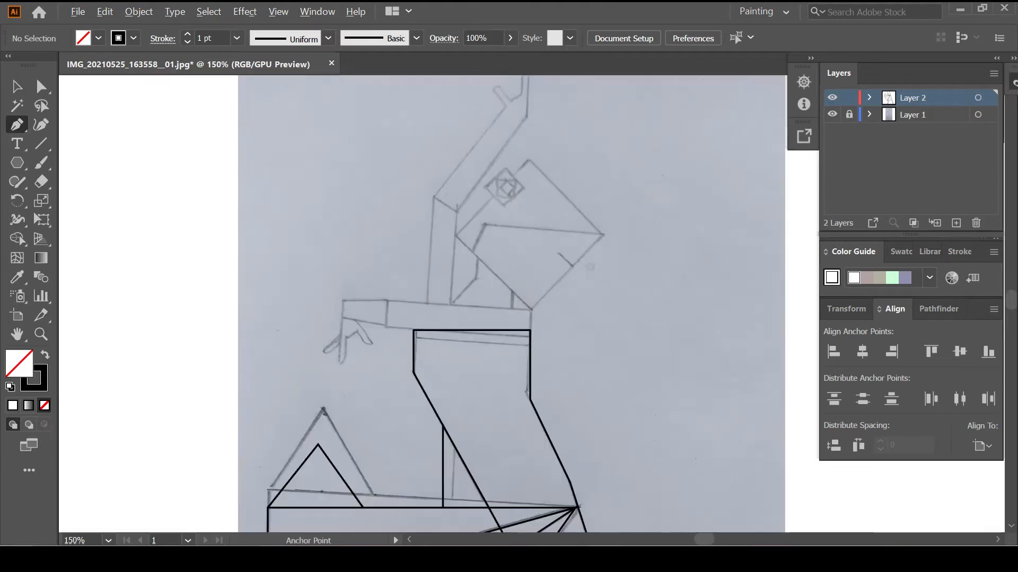
pyautogui.click(368, 339)
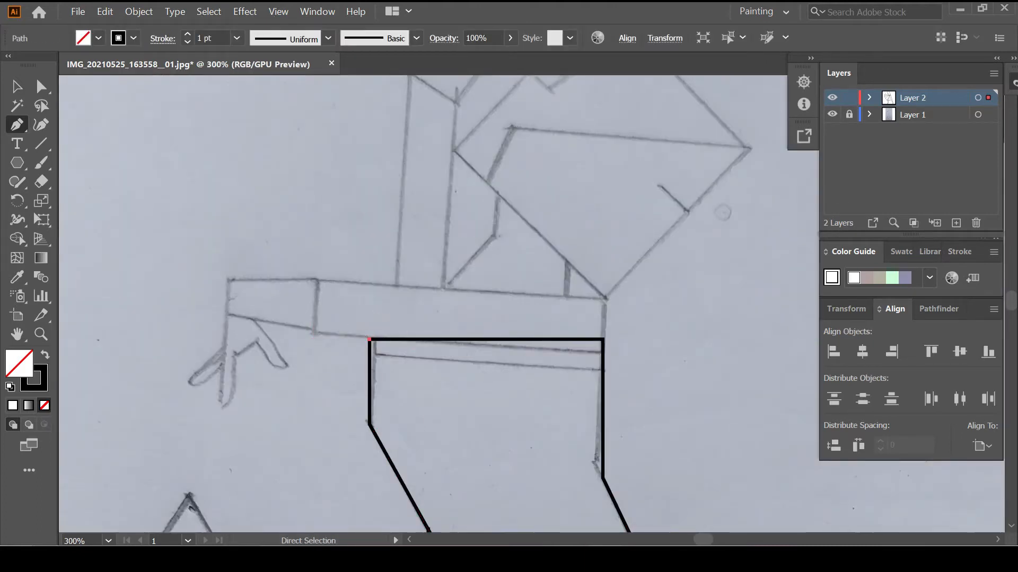
pyautogui.hotkey('ctrl', 'shift', 'a')
pyautogui.press('m')
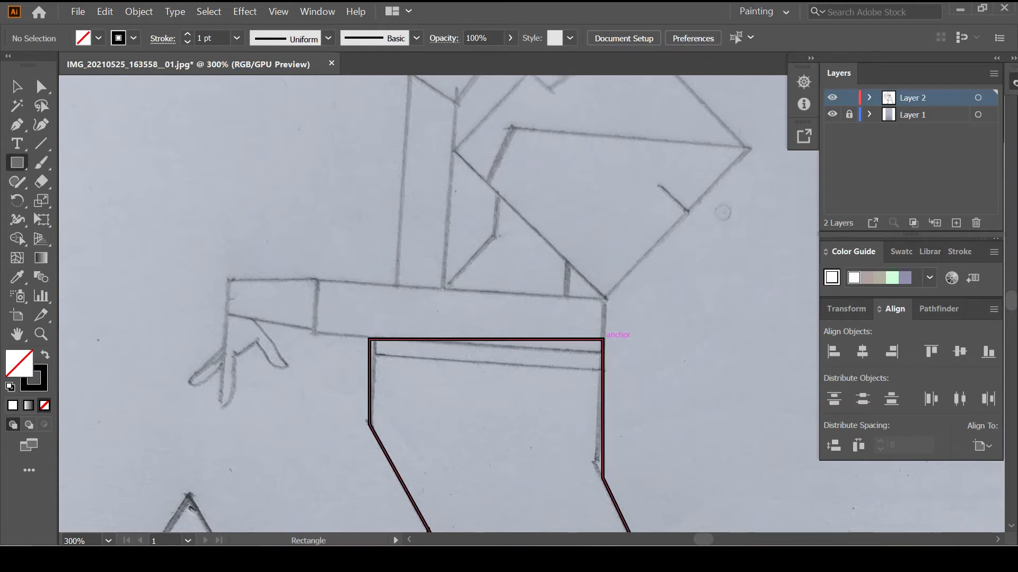
pyautogui.moveTo(604, 339)
pyautogui.mouseDown()
pyautogui.moveTo(467, 309)
pyautogui.moveTo(319, 310)
pyautogui.moveTo(316, 298)
pyautogui.mouseUp()
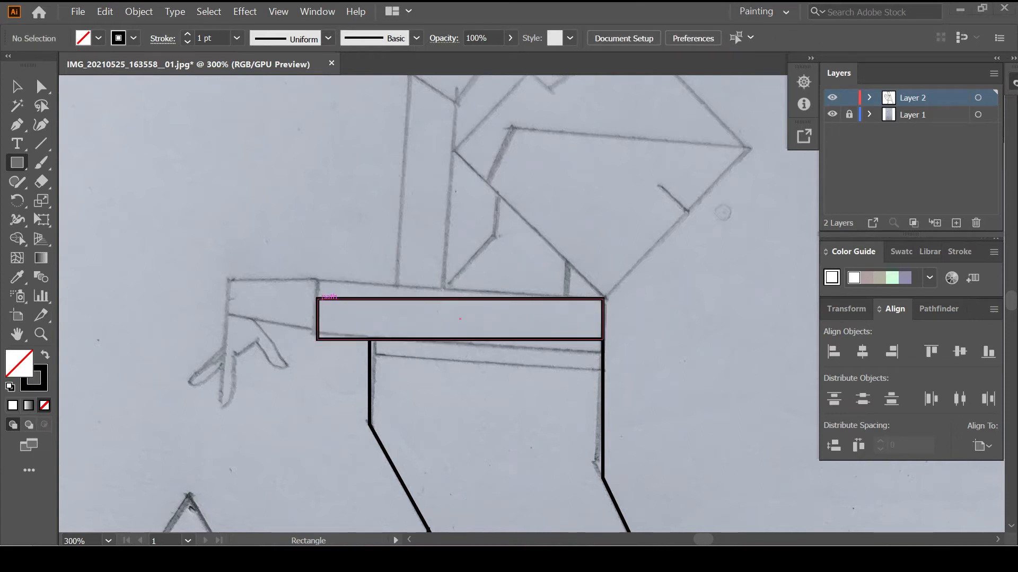
# Step: Add a forearm rectangle beside the horizontal upper arm and raise its lower wrist corner so it tapers toward the hand
pyautogui.moveTo(317, 304); pyautogui.dragTo(227, 331)
pyautogui.press('Up')
pyautogui.press('Up')
pyautogui.press('a')
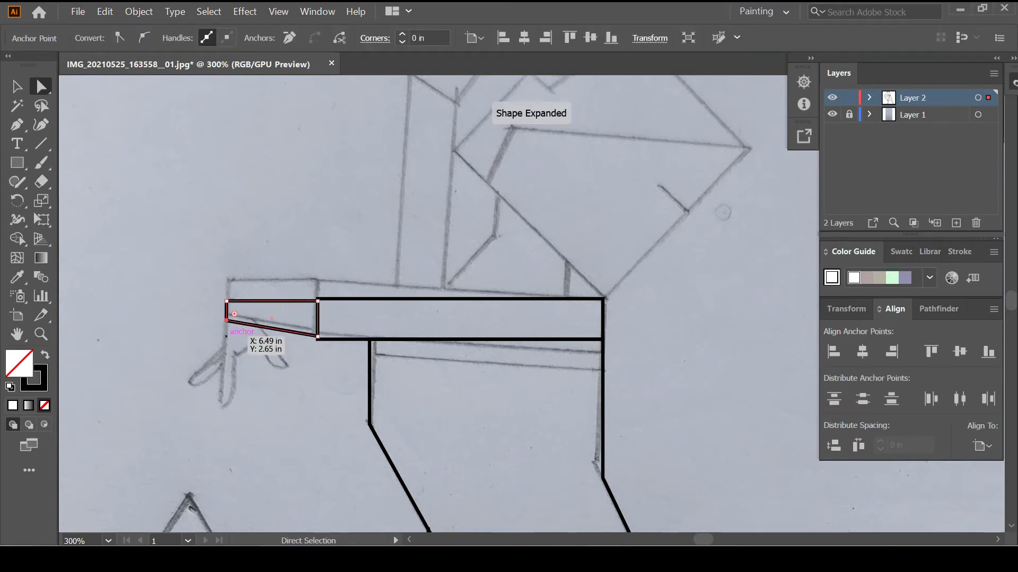
pyautogui.hotkey('ctrl', 'shift', 'a')
# Step: Trace the lowered hand's downward finger and bent finger from the wrist corner back to the forearm's underside with straight segments
pyautogui.press('p')
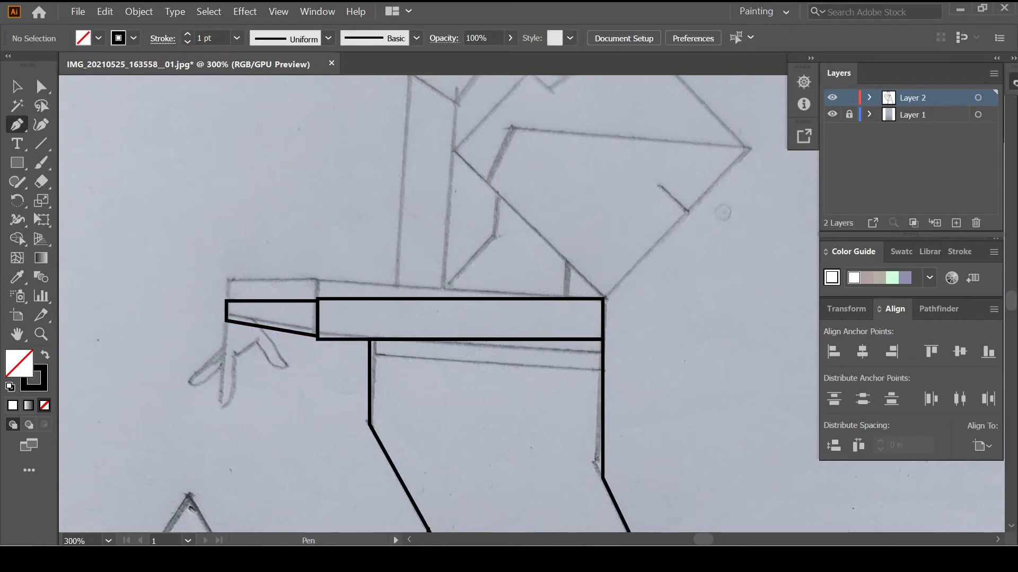
pyautogui.scroll(1, 249, 382)
pyautogui.click(227, 321)
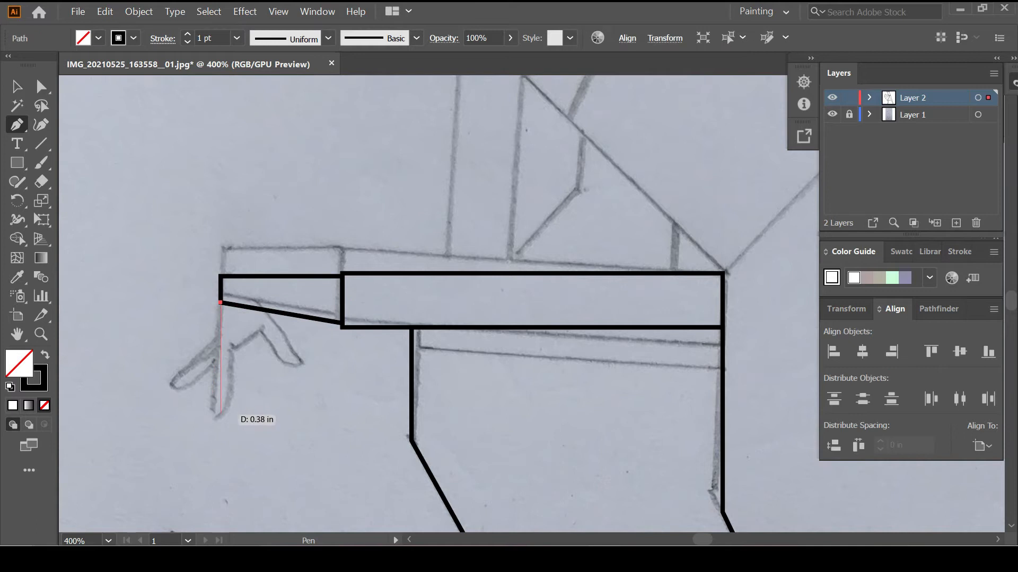
pyautogui.click(220, 415)
pyautogui.click(230, 415)
pyautogui.click(230, 347)
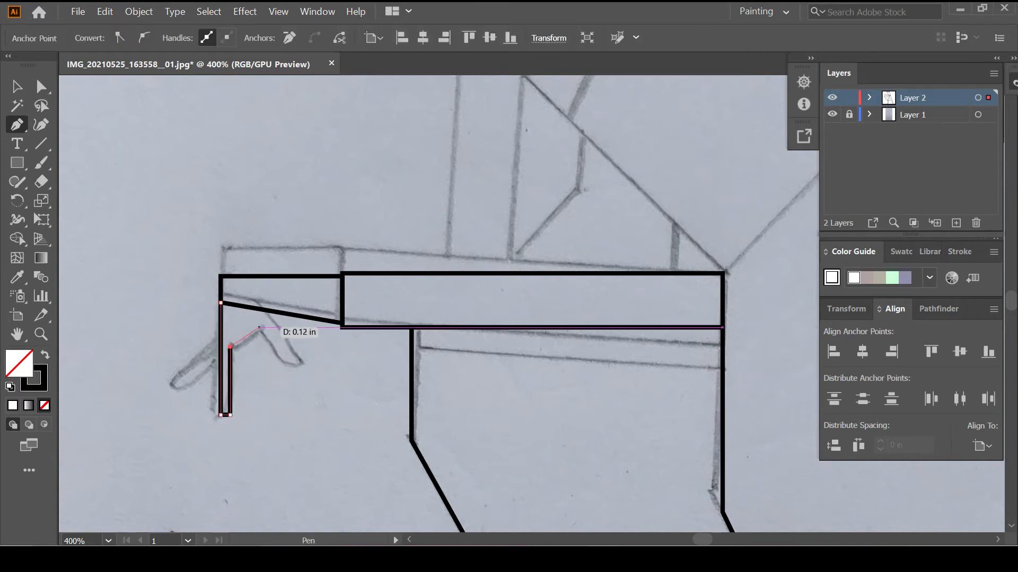
pyautogui.click(260, 330)
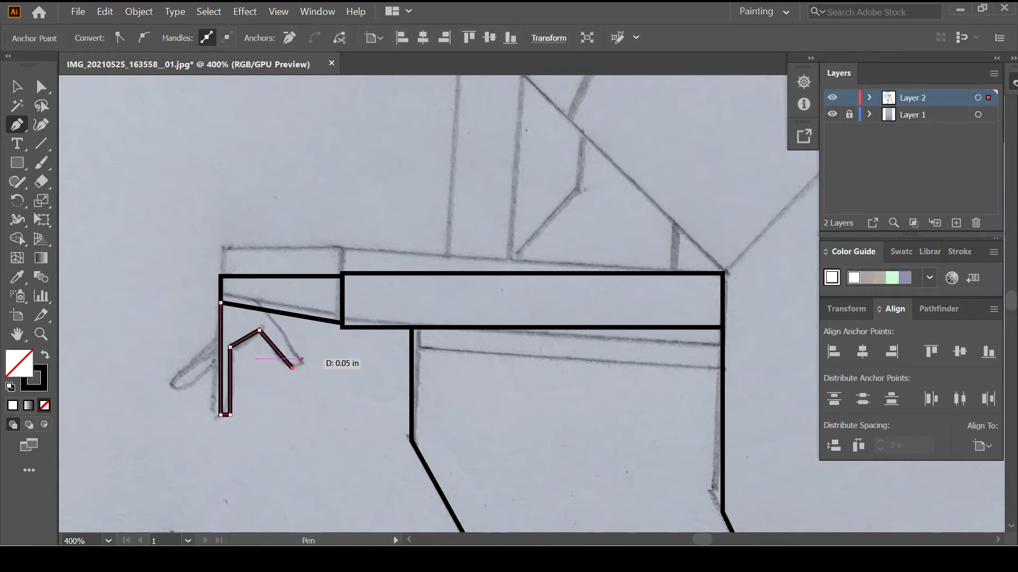
pyautogui.click(262, 312)
pyautogui.press('Escape')
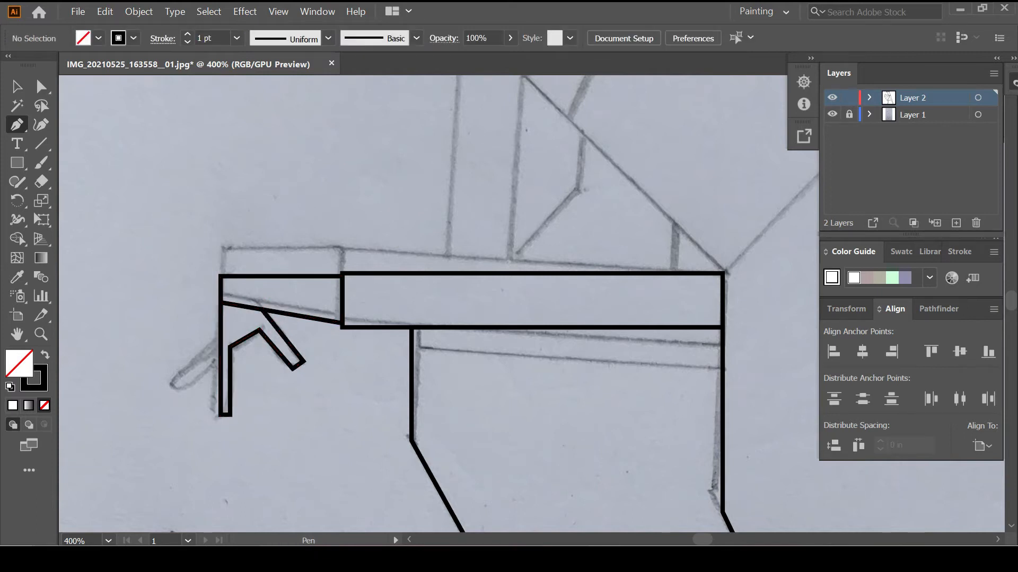
# Step: Trace the lowered hand's outward-slanting finger as a narrow blunt-ended shape attached to the downward finger
pyautogui.scroll(1, 206, 359)
pyautogui.click(221, 337)
pyautogui.click(171, 382)
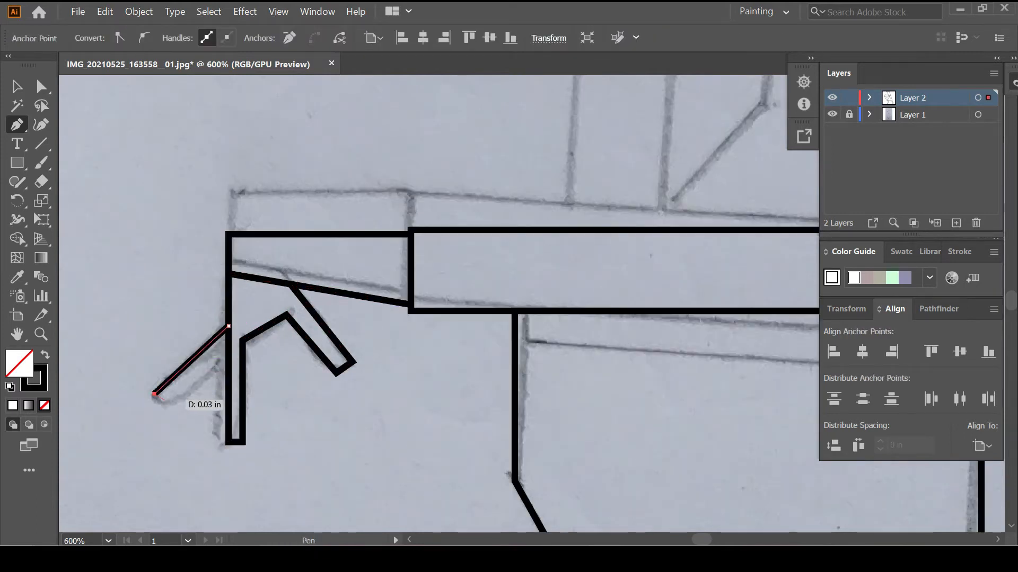
pyautogui.click(172, 397)
pyautogui.click(228, 346)
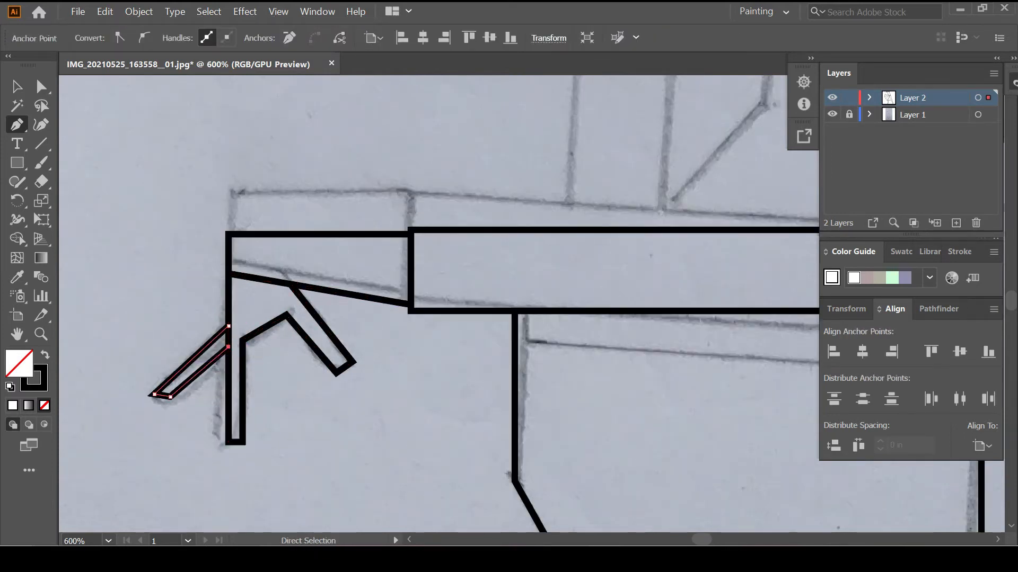
pyautogui.keyDown('ctrl'); pyautogui.click(215, 449); pyautogui.keyUp('ctrl')
pyautogui.scroll(-3, 215, 449)
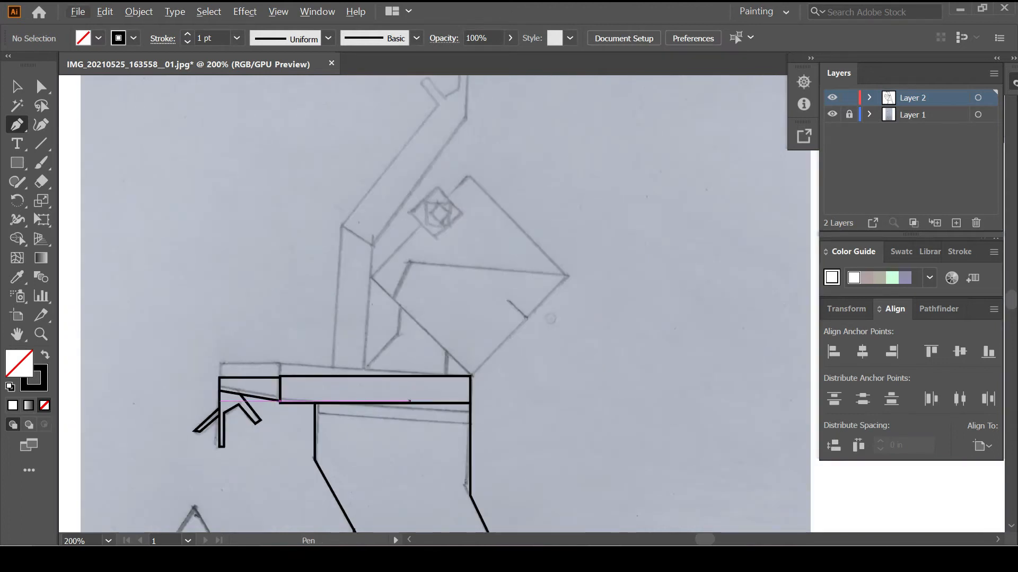
# Step: Draw a tall narrow rectangle for the raised upper arm, standing on the horizontal arm and reaching the sketched elbow
pyautogui.press('m')
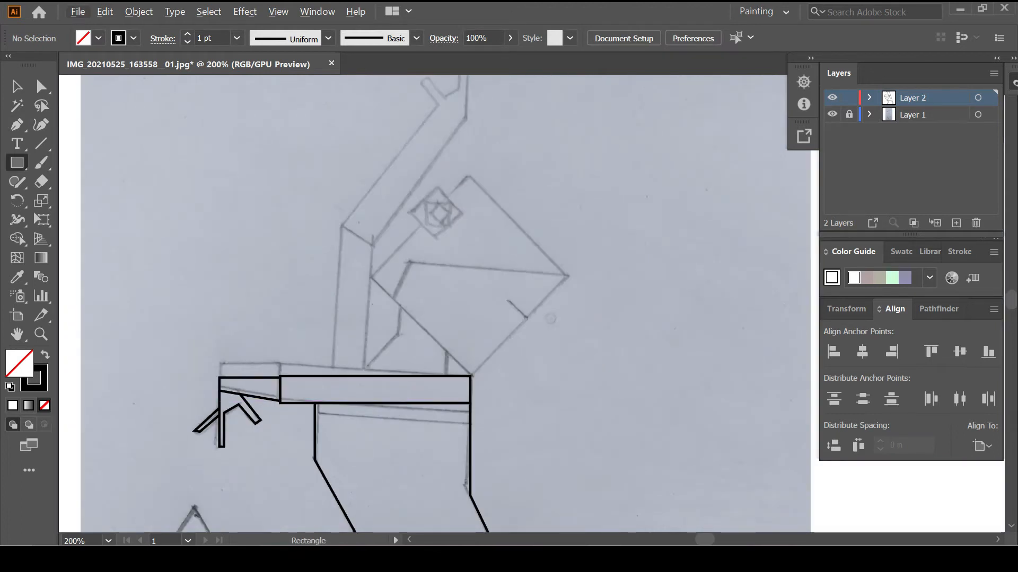
pyautogui.moveTo(327, 235); pyautogui.dragTo(362, 377)
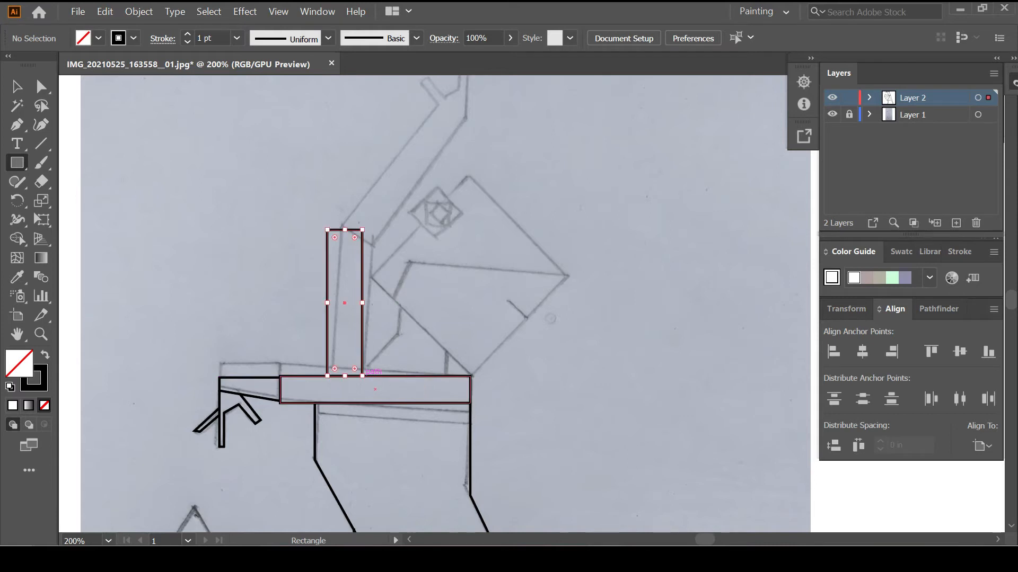
pyautogui.hotkey('ctrl', '=')
pyautogui.hotkey('ctrl', '=')
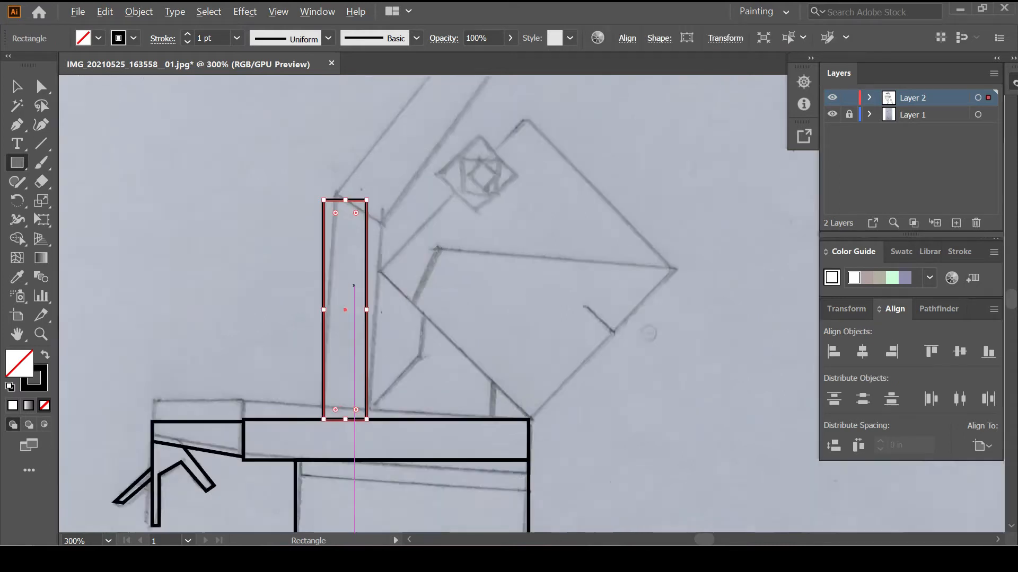
# Step: Lower the raised upper arm's top corner nearest the head so its elbow end slants like the sketch
pyautogui.press('a')
pyautogui.click(370, 172)
pyautogui.press('Down')
pyautogui.press('Down')
pyautogui.press('Down')
pyautogui.press('Down')
pyautogui.press('Down')
pyautogui.press('Down')
pyautogui.press('Down')
pyautogui.press('Down')
pyautogui.press('Down')
pyautogui.press('Down')
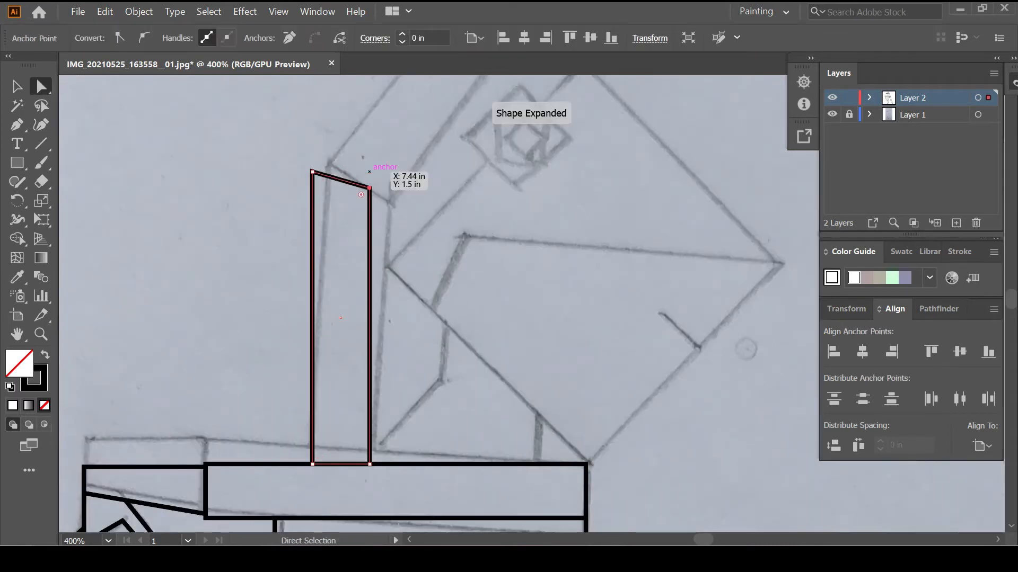
pyautogui.scroll(-2, 399, 240)
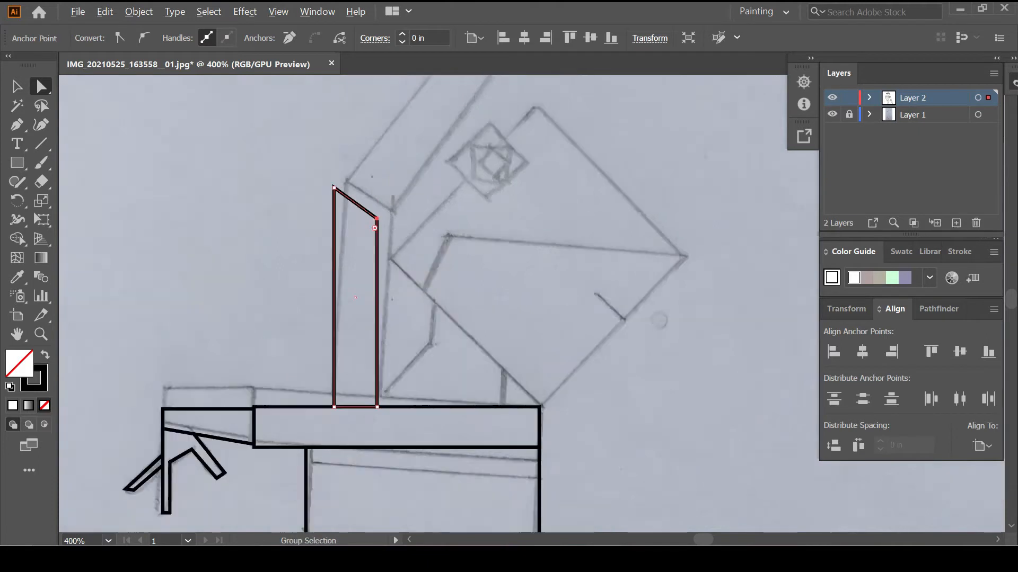
pyautogui.hotkey('ctrl', 'shift', 'a')
pyautogui.scroll(3, 399, 240)
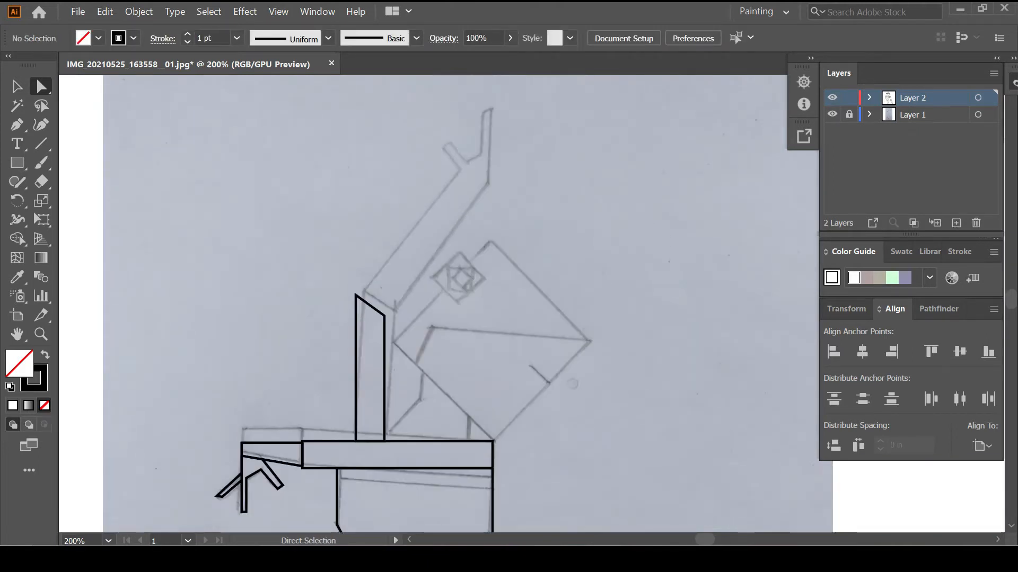
# Step: Draw the raised forearm's two long edges from the upper arm's elbow corners up to the wrist as straight segments
pyautogui.press('p')
pyautogui.scroll(1, 391, 316)
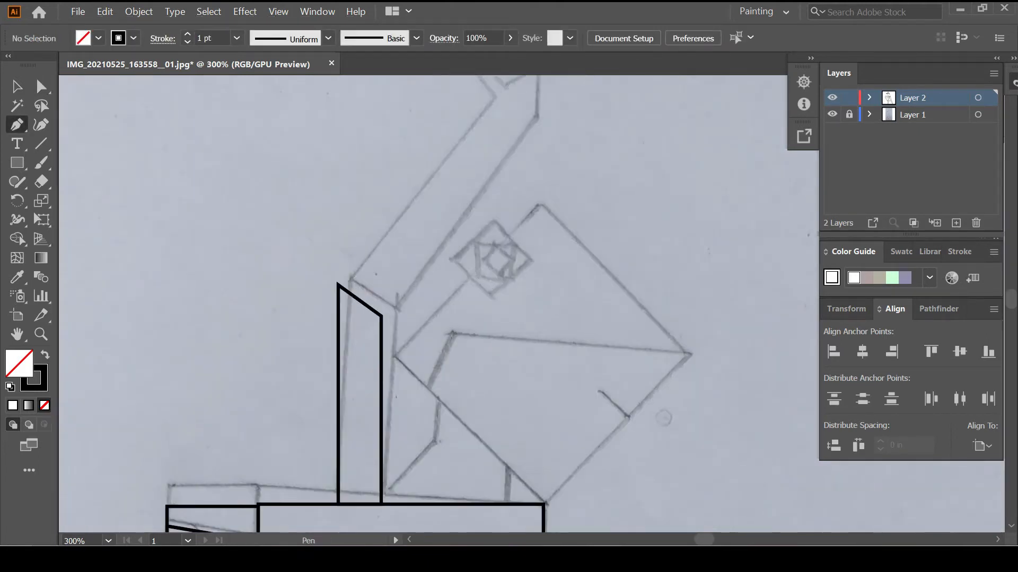
pyautogui.click(380, 317)
pyautogui.click(533, 121)
pyautogui.hotkey('ctrl', 'shift', 'a')
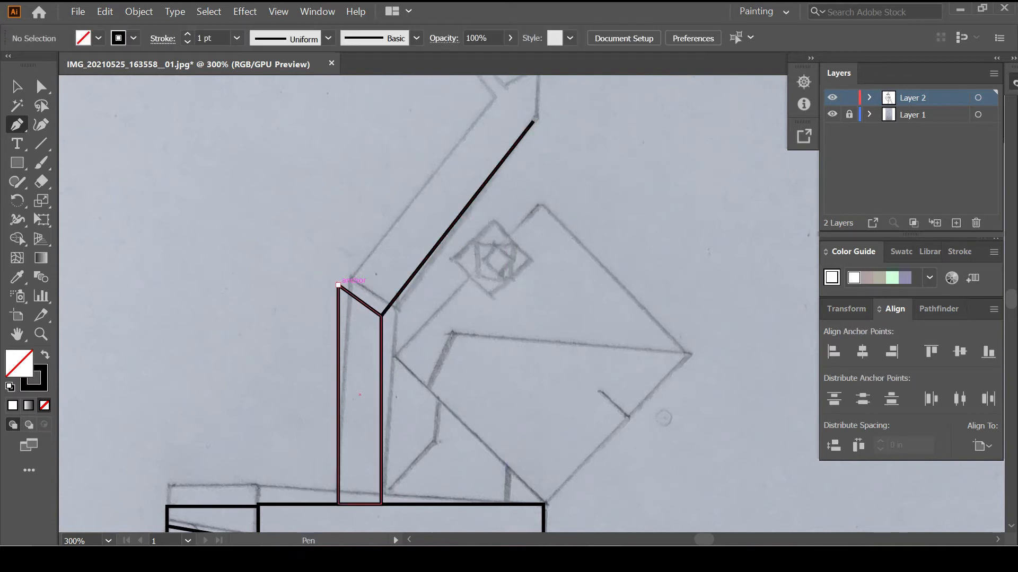
pyautogui.click(338, 284)
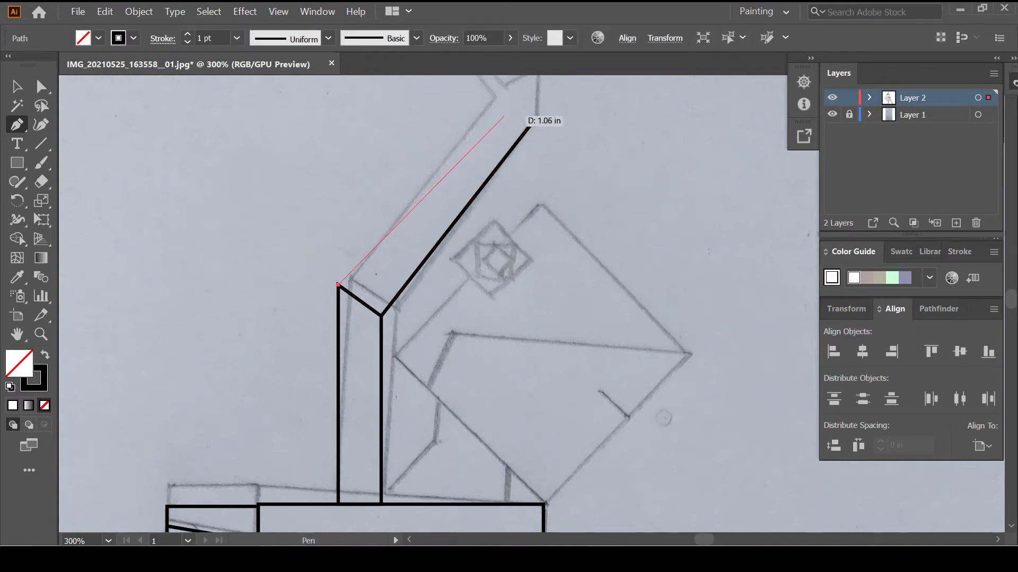
pyautogui.click(504, 113)
pyautogui.hotkey('ctrl', 'shift', 'a')
# Step: Trace the raised hand with its tall upright finger and short slanting finger, linking the wrist ends of both forearm edges
pyautogui.scroll(3, 533, 260)
pyautogui.click(532, 261)
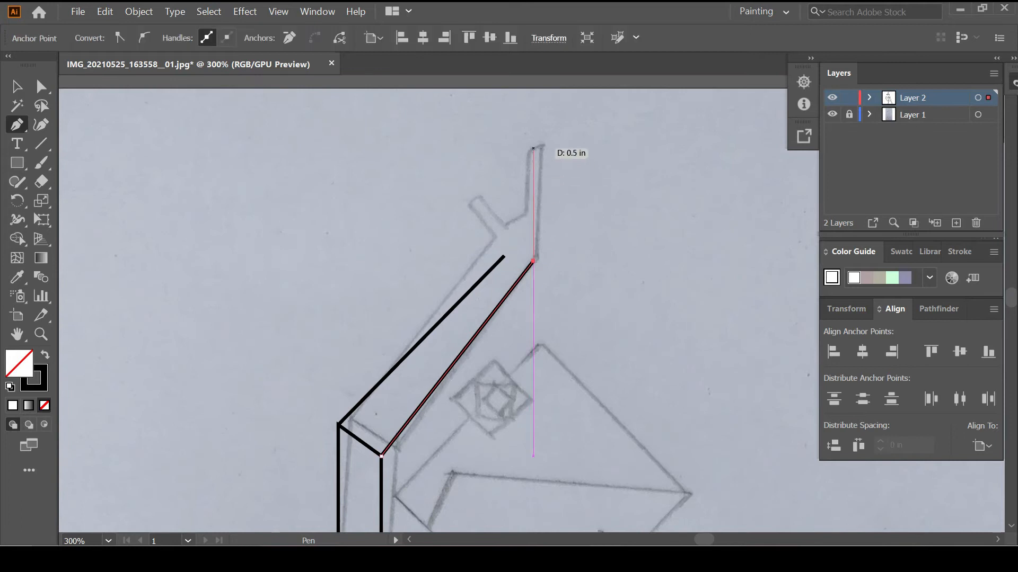
pyautogui.click(532, 149)
pyautogui.click(522, 158)
pyautogui.click(523, 217)
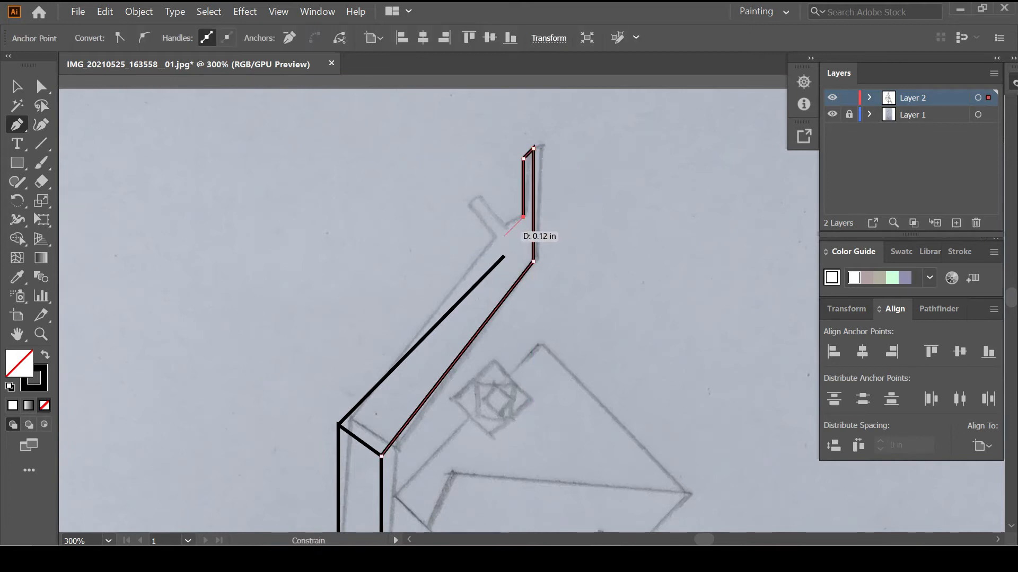
pyautogui.click(504, 227)
pyautogui.click(478, 196)
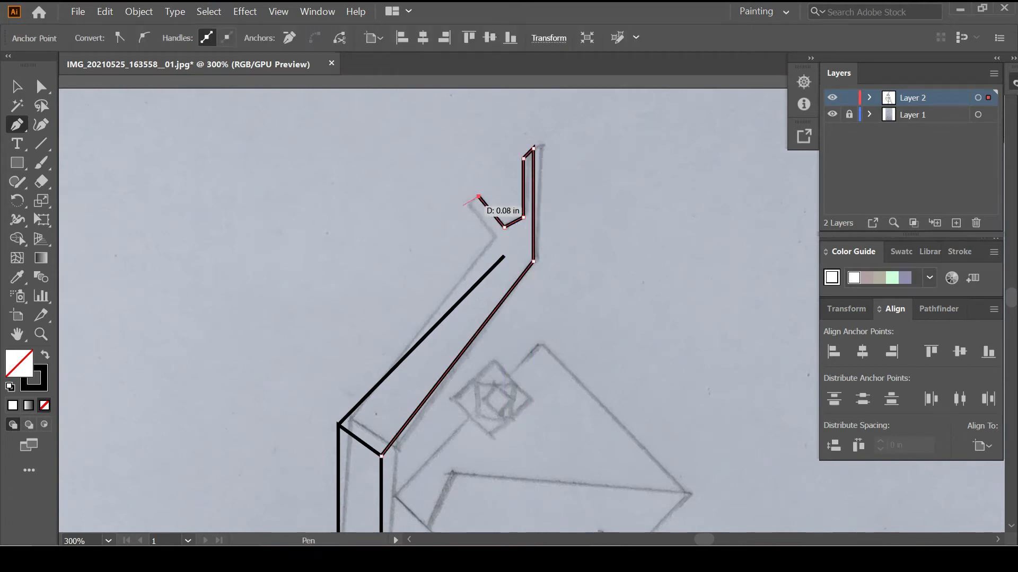
pyautogui.click(503, 256)
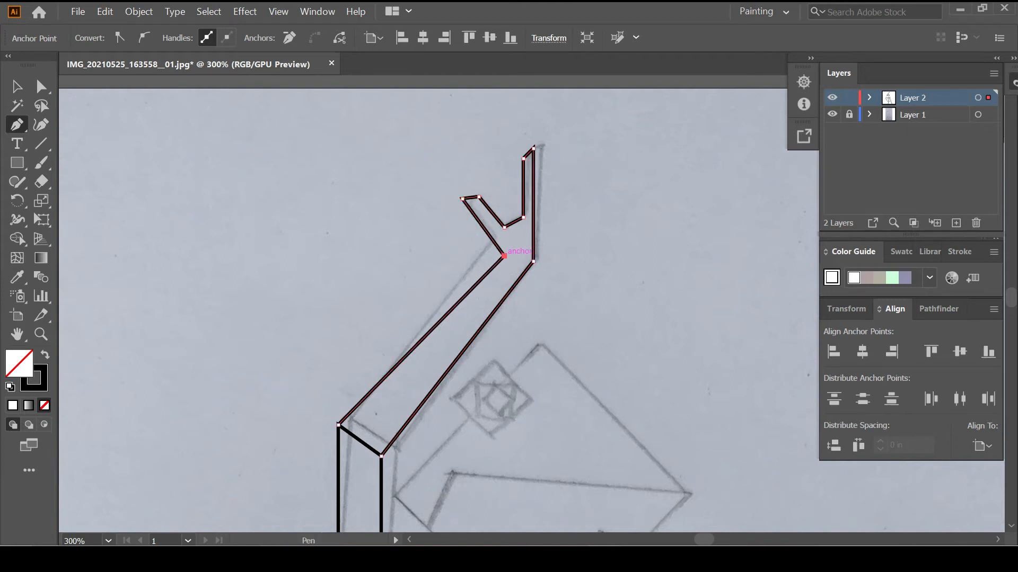
pyautogui.keyDown('ctrl'); pyautogui.click(568, 268); pyautogui.keyUp('ctrl')
# Step: Draw a square for the head and rotate and size it into a diamond standing on the horizontal arm's shoulder corner
pyautogui.scroll(-2, 570, 270)
pyautogui.scroll(-2, 570, 270)
pyautogui.scroll(1, 561, 318)
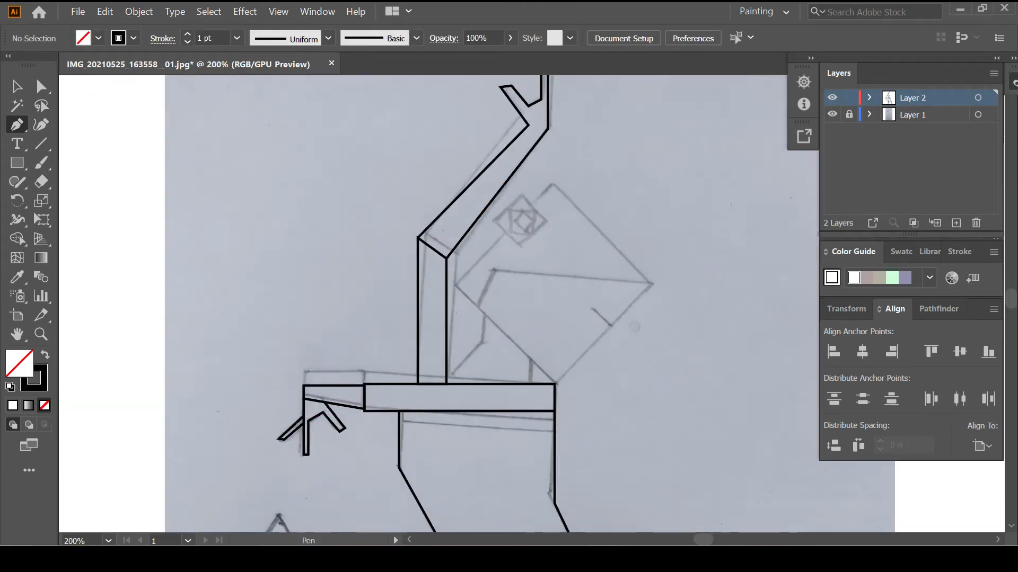
pyautogui.moveTo(555, 197); pyautogui.dragTo(701, 356)
pyautogui.hotkey('ctrl', 'z')
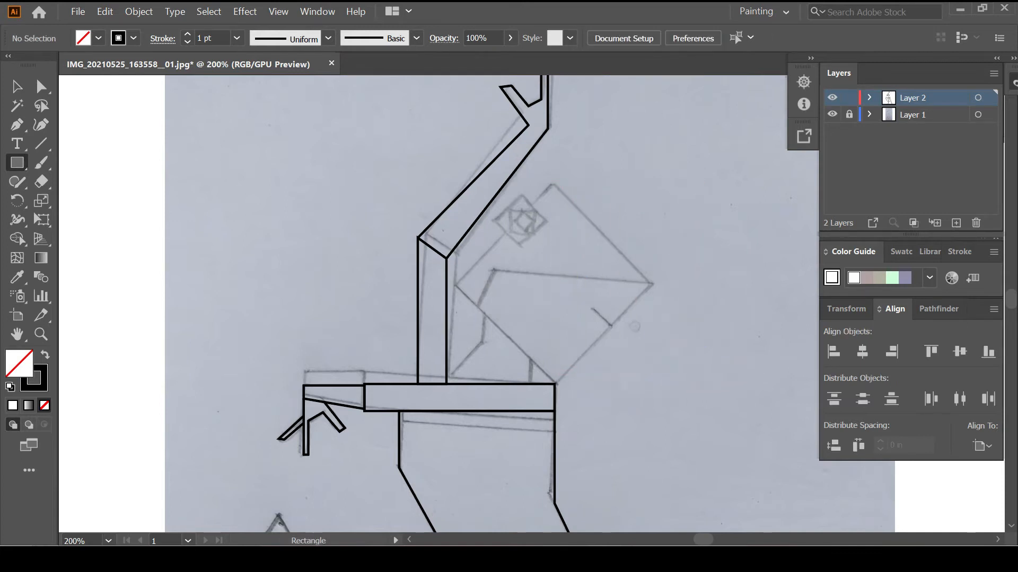
pyautogui.moveTo(554, 187); pyautogui.dragTo(623, 350)
pyautogui.press('v')
pyautogui.moveTo(622, 255); pyautogui.dragTo(542, 287)
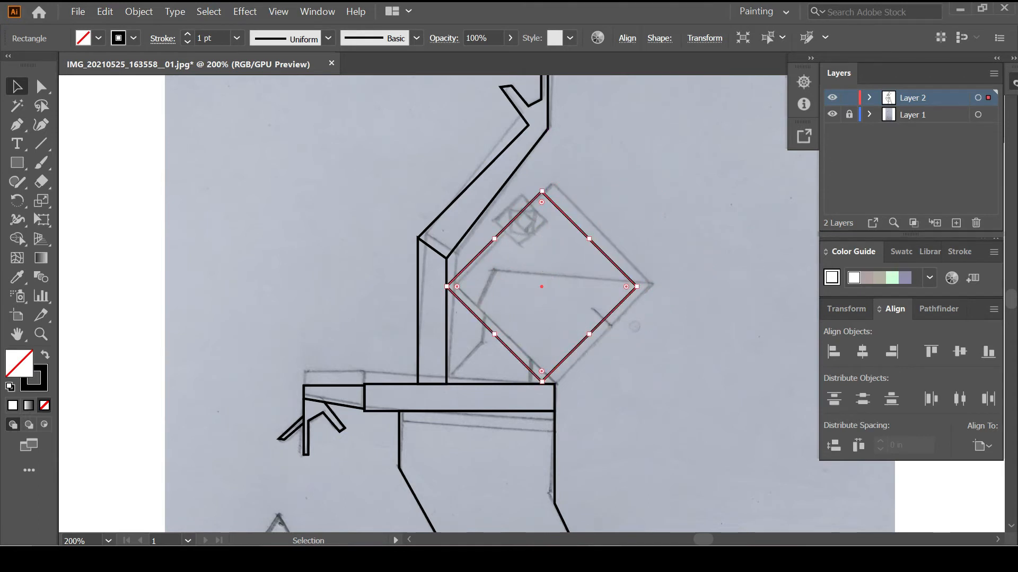
pyautogui.moveTo(590, 335)
pyautogui.mouseDown()
pyautogui.moveTo(610, 327)
pyautogui.moveTo(605, 334)
pyautogui.mouseUp()
pyautogui.press('Up')
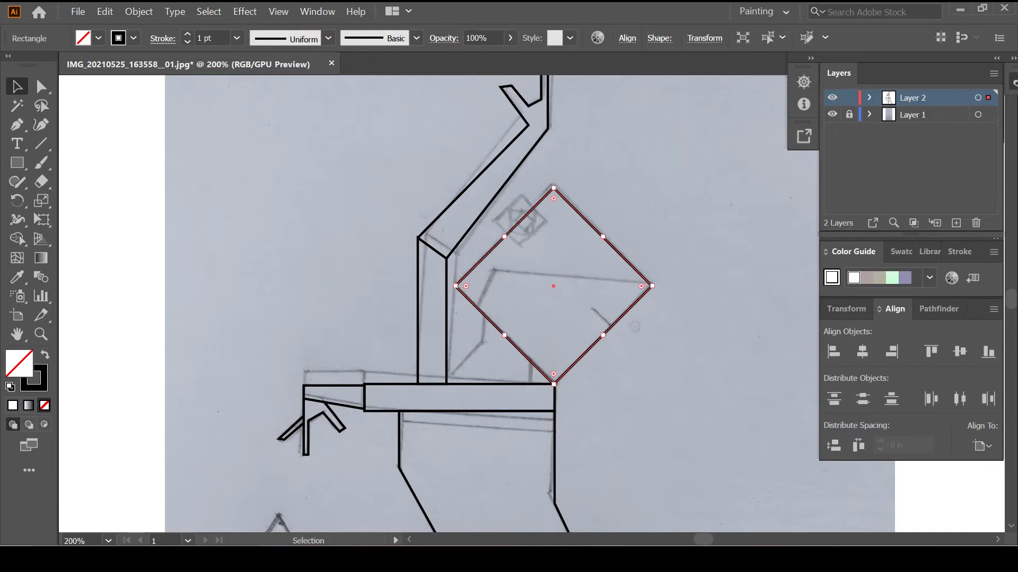
# Step: Enlarge and nudge the head diamond so one corner meets the raised upper arm and its lowest corner touches the shoulder
pyautogui.moveTo(456, 286); pyautogui.dragTo(447, 286)
pyautogui.press('Right')
pyautogui.press('Right')
pyautogui.press('Up')
pyautogui.press('Up')
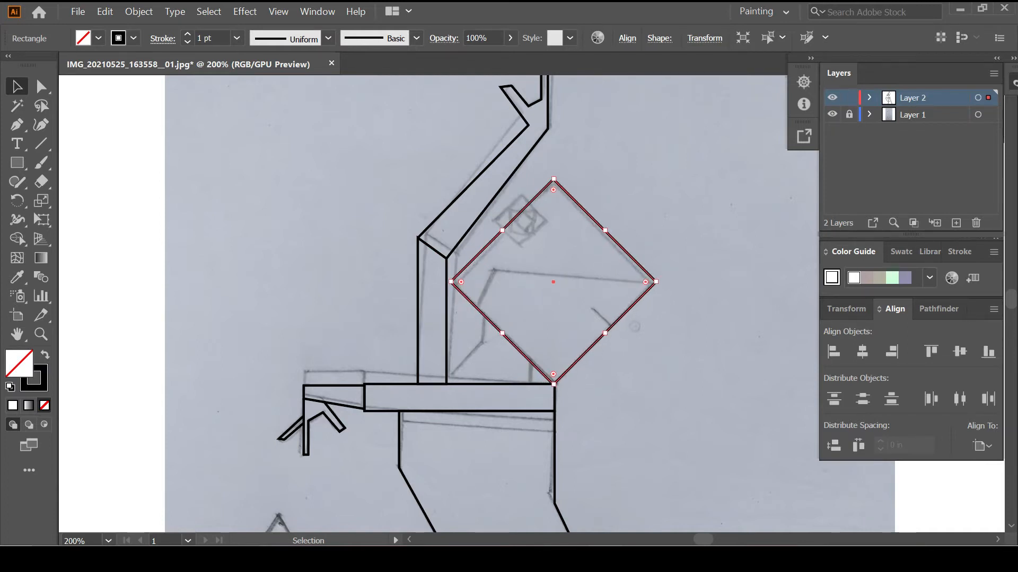
pyautogui.press('Up')
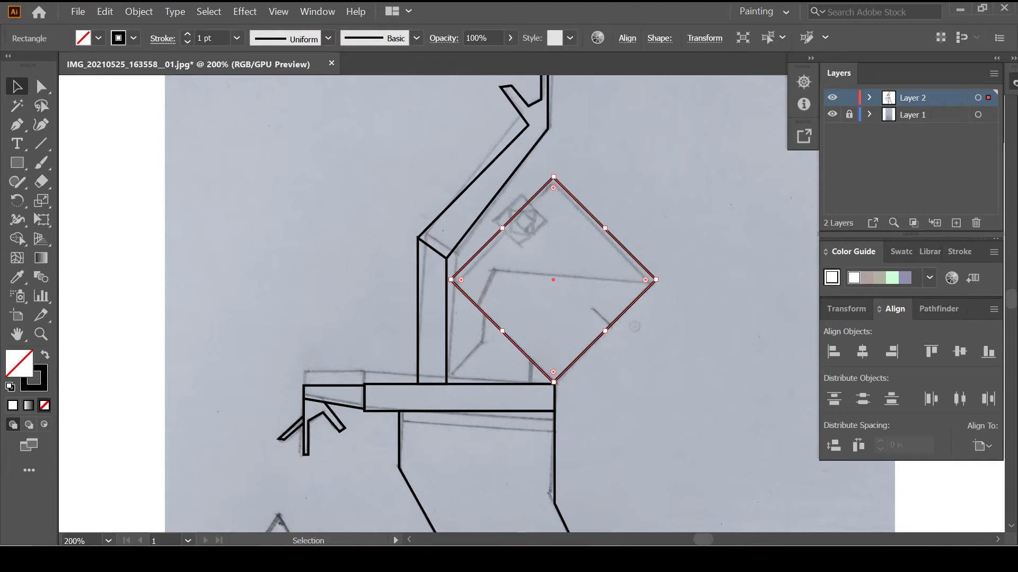
pyautogui.moveTo(450, 280); pyautogui.dragTo(446, 280)
pyautogui.hotkey('ctrl', 'shift', 'a')
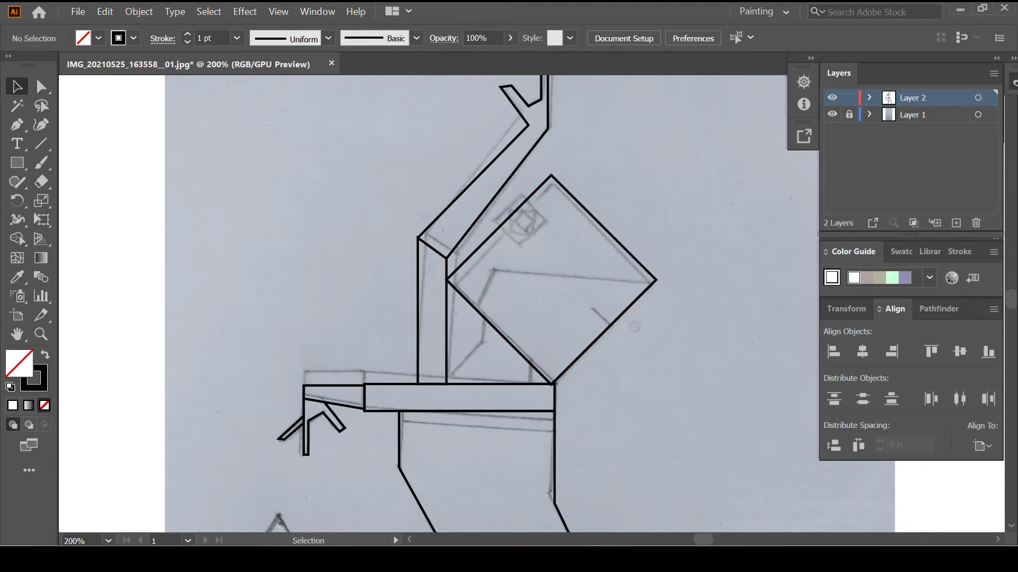
pyautogui.click(499, 227)
pyautogui.press('Right')
pyautogui.hotkey('ctrl', 'shift', 'a')
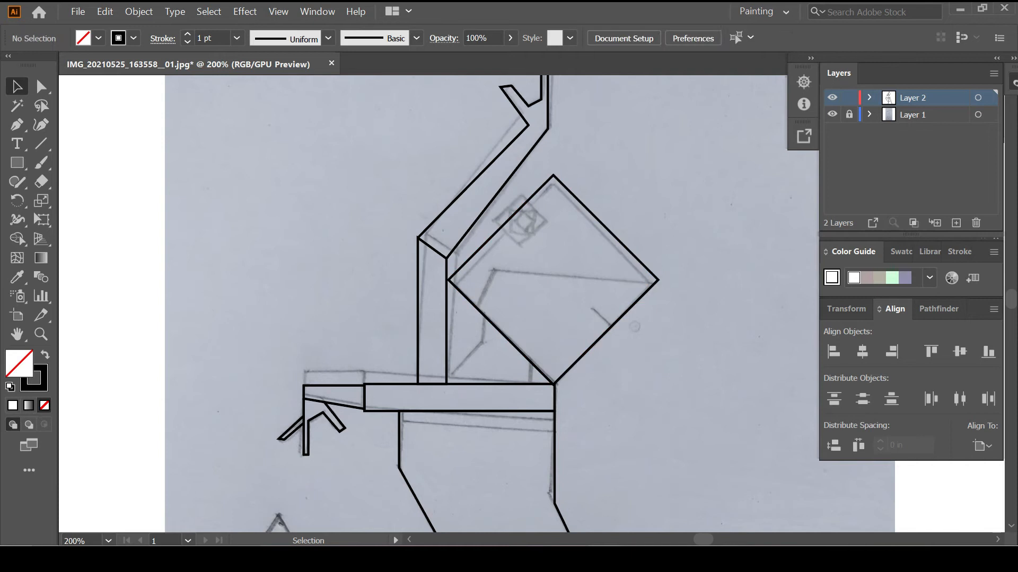
# Step: Draw a horizontal line from the head diamond's outer corner across the face, bending down to the diamond's lower back edge
pyautogui.press('p')
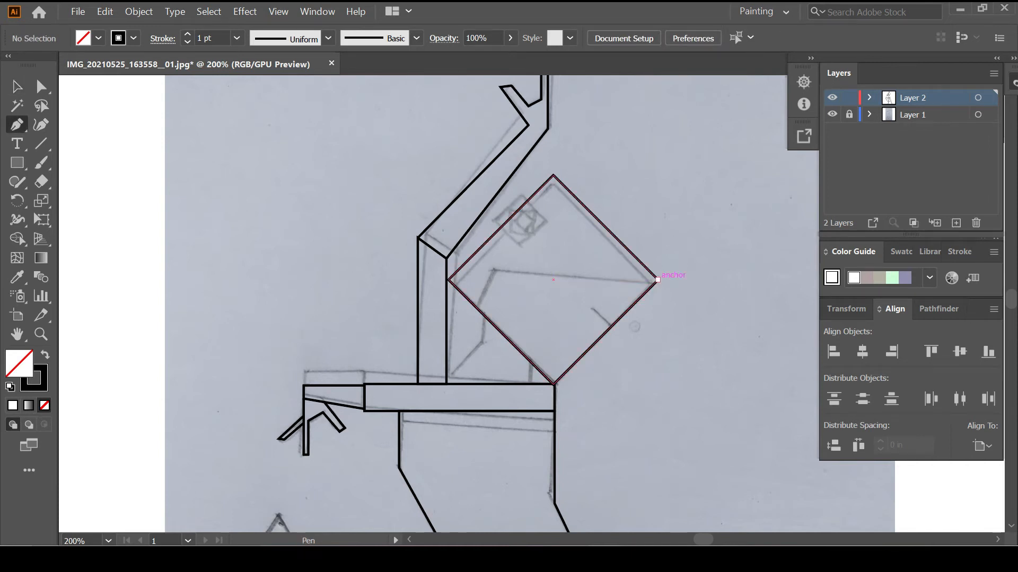
pyautogui.click(657, 280)
pyautogui.keyDown('shift'); pyautogui.click(490, 279); pyautogui.keyUp('shift')
pyautogui.keyDown('ctrl'); pyautogui.click(489, 276); pyautogui.keyUp('ctrl')
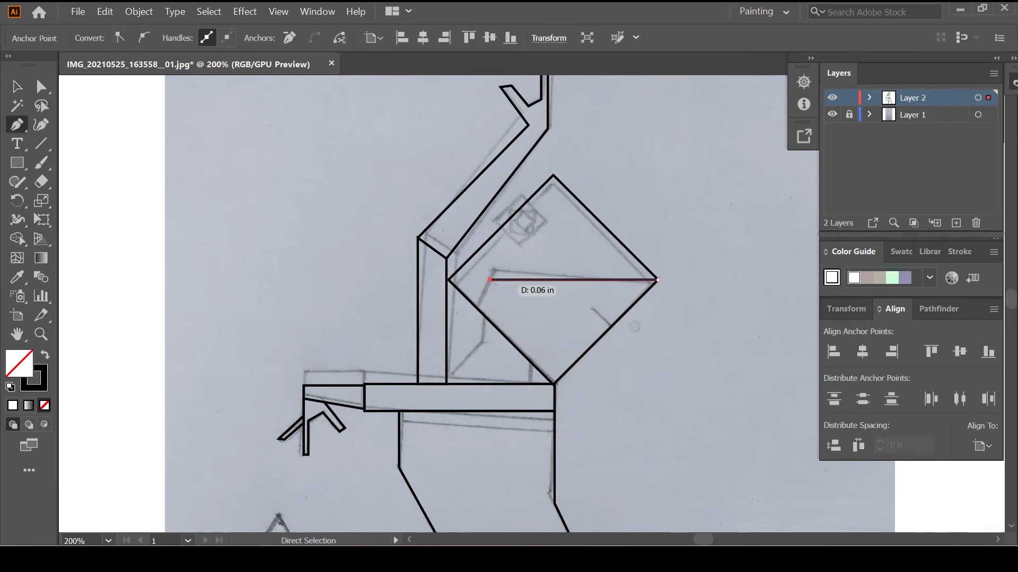
pyautogui.click(477, 305)
pyautogui.press('Escape')
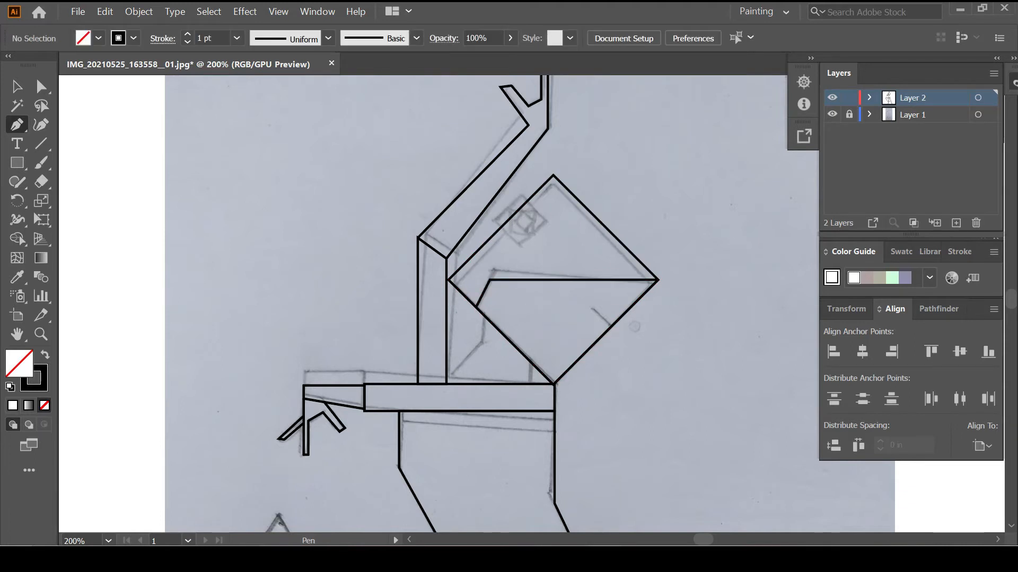
# Step: Trace the short slanted mouth line inside the face, ending on the head diamond's lower front edge
pyautogui.scroll(2, 606, 327)
pyautogui.click(572, 289)
pyautogui.click(612, 328)
pyautogui.keyDown('ctrl'); pyautogui.click(634, 345); pyautogui.keyUp('ctrl')
pyautogui.scroll(-3, 633, 345)
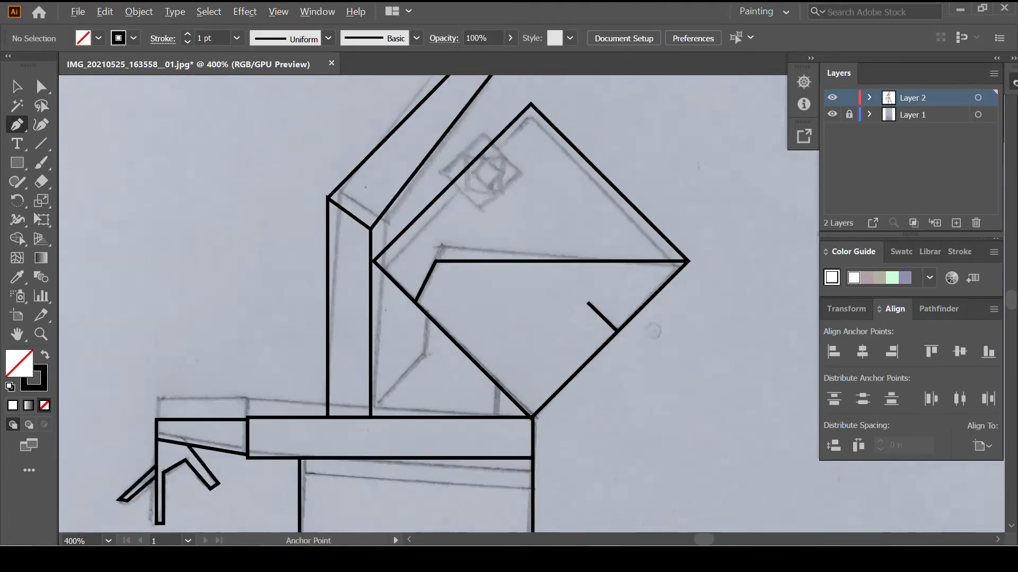
# Step: Draw the short vertical front line and the bent back line of the neck between the head diamond and the horizontal arm
pyautogui.scroll(2, 533, 297)
pyautogui.click(597, 303)
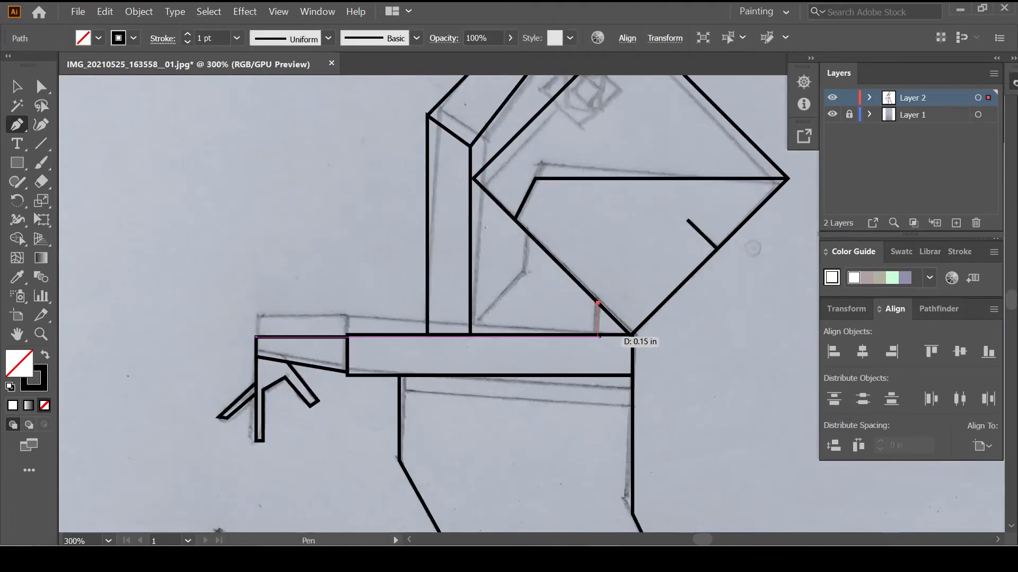
pyautogui.click(598, 334)
pyautogui.keyDown('ctrl'); pyautogui.click(602, 339); pyautogui.keyUp('ctrl')
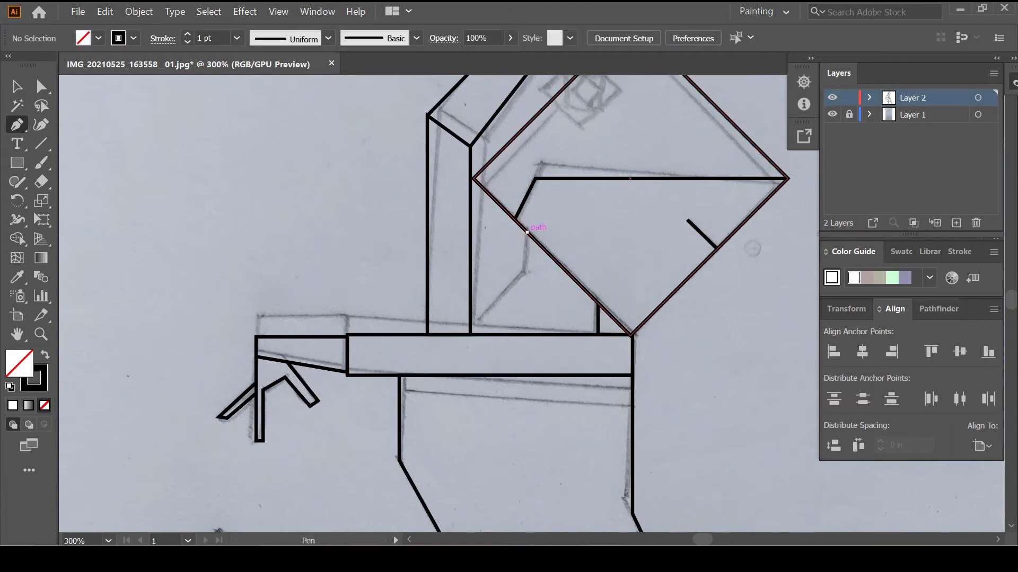
pyautogui.click(526, 232)
pyautogui.click(527, 273)
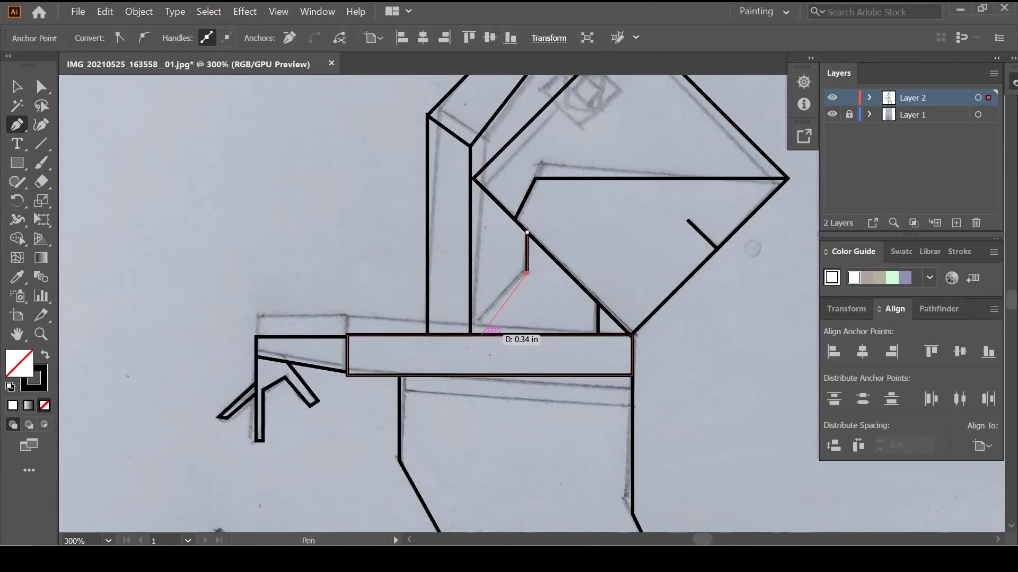
pyautogui.click(481, 334)
pyautogui.keyDown('ctrl'); pyautogui.click(518, 318); pyautogui.keyUp('ctrl')
# Step: Draw a small diamond for the hair ornament and place it centred on the head diamond's upper back edge
pyautogui.scroll(-3, 518, 318)
pyautogui.scroll(2, 530, 318)
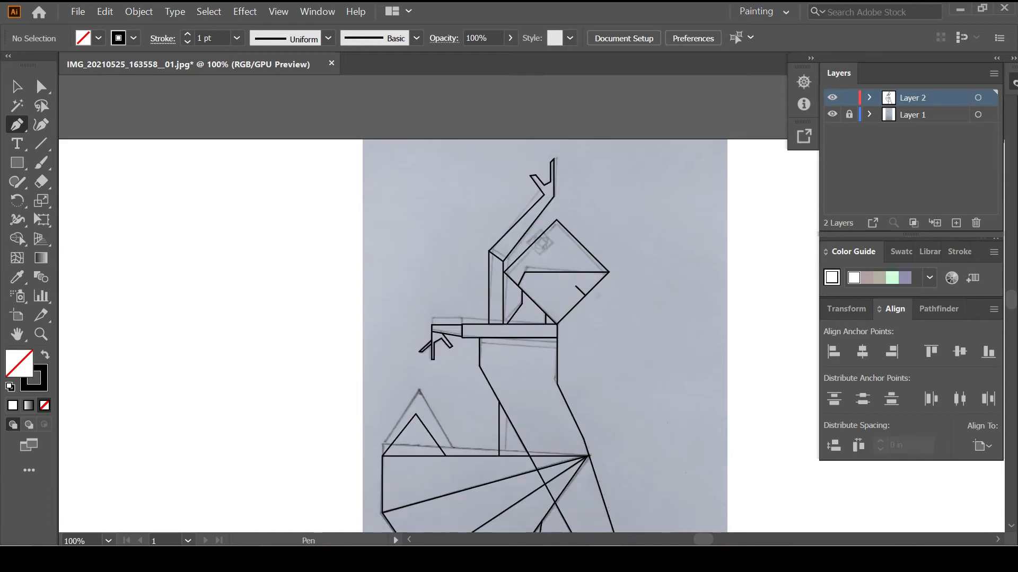
pyautogui.scroll(3, 539, 319)
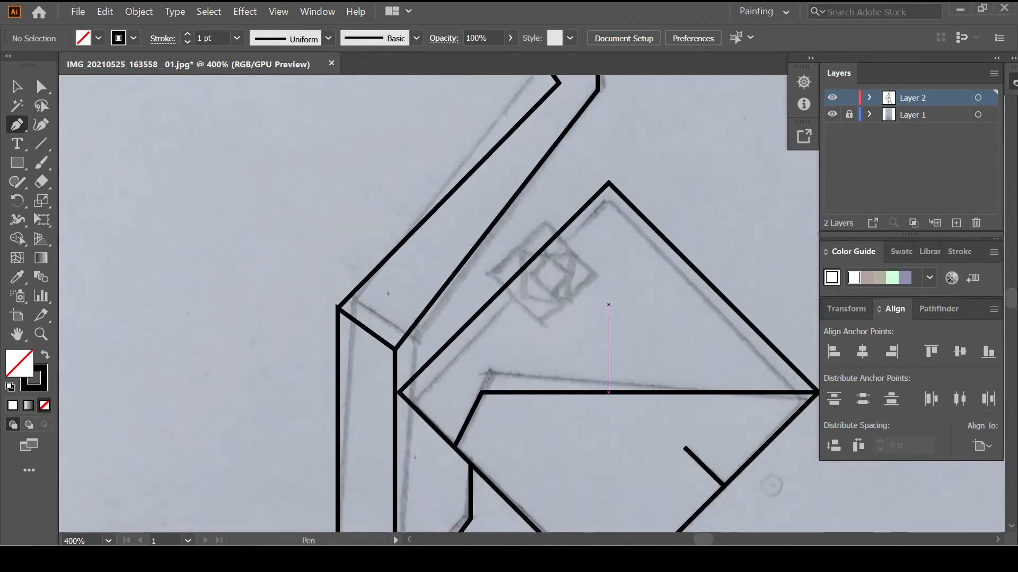
pyautogui.press('l')
pyautogui.moveTo(541, 220); pyautogui.dragTo(576, 285)
pyautogui.hotkey('ctrl', 'z')
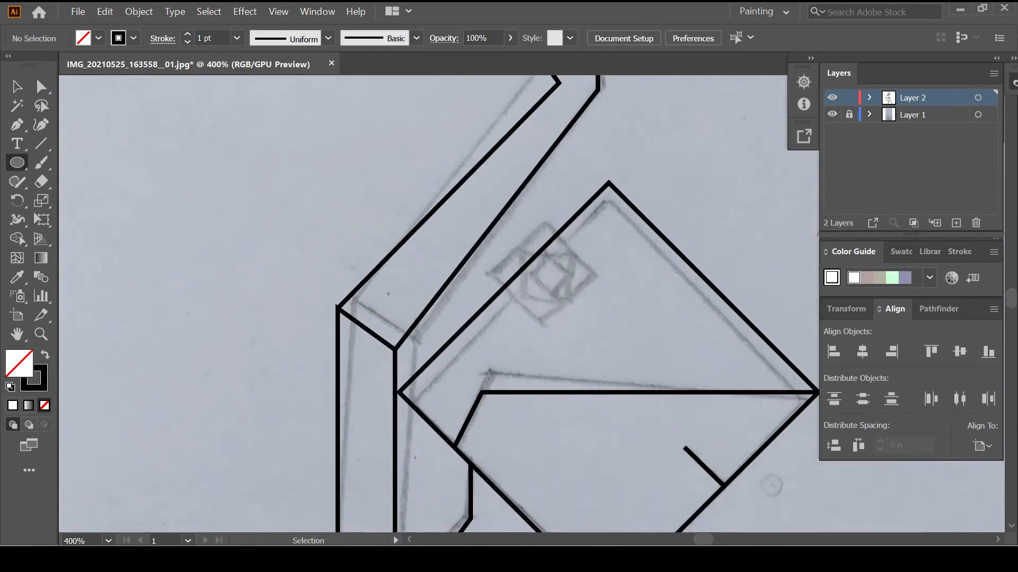
pyautogui.moveTo(542, 223)
pyautogui.mouseDown()
pyautogui.moveTo(616, 295)
pyautogui.moveTo(585, 319)
pyautogui.mouseUp()
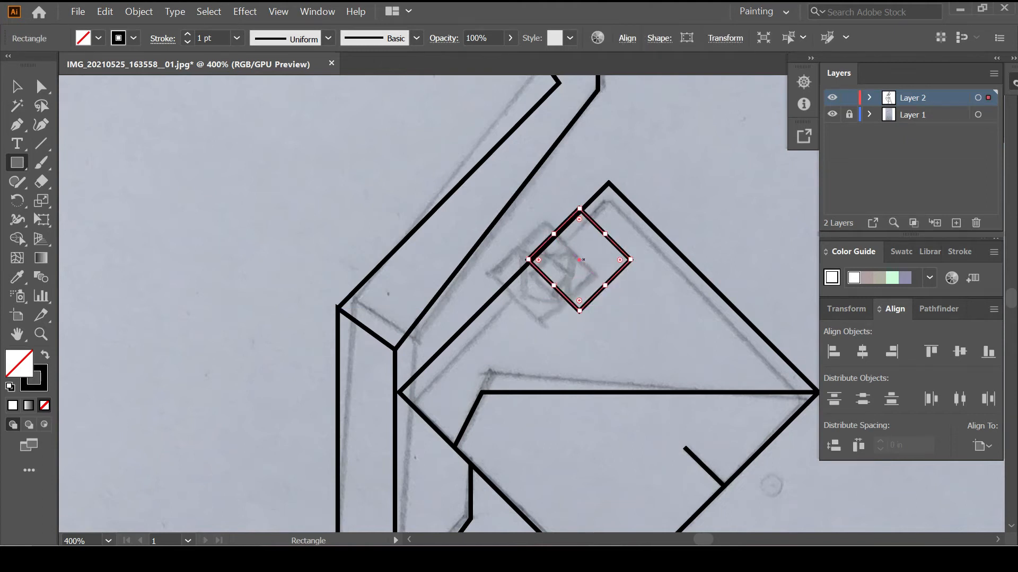
pyautogui.moveTo(578, 261); pyautogui.dragTo(529, 262)
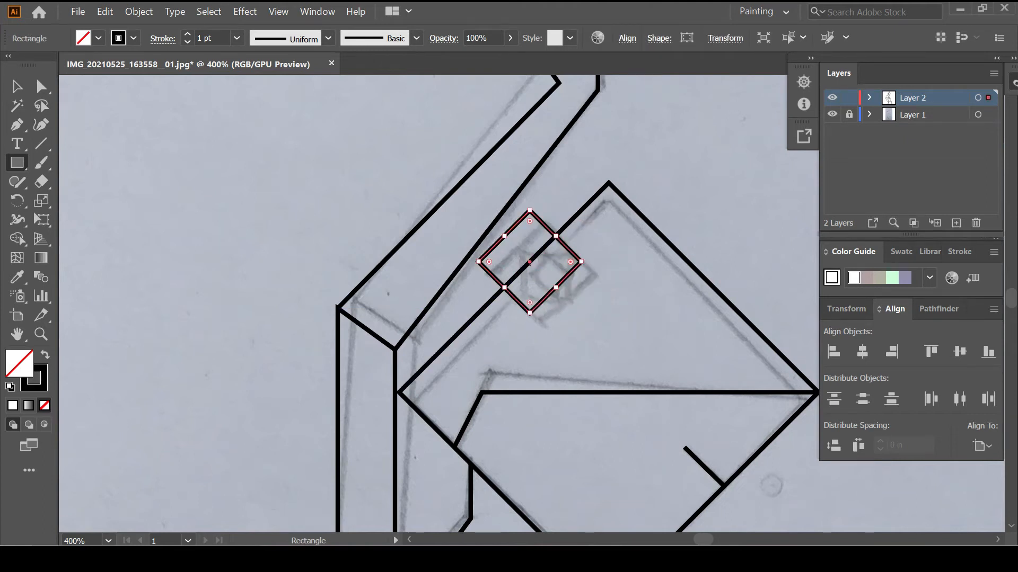
pyautogui.keyDown('ctrl'); pyautogui.click(597, 324); pyautogui.keyUp('ctrl')
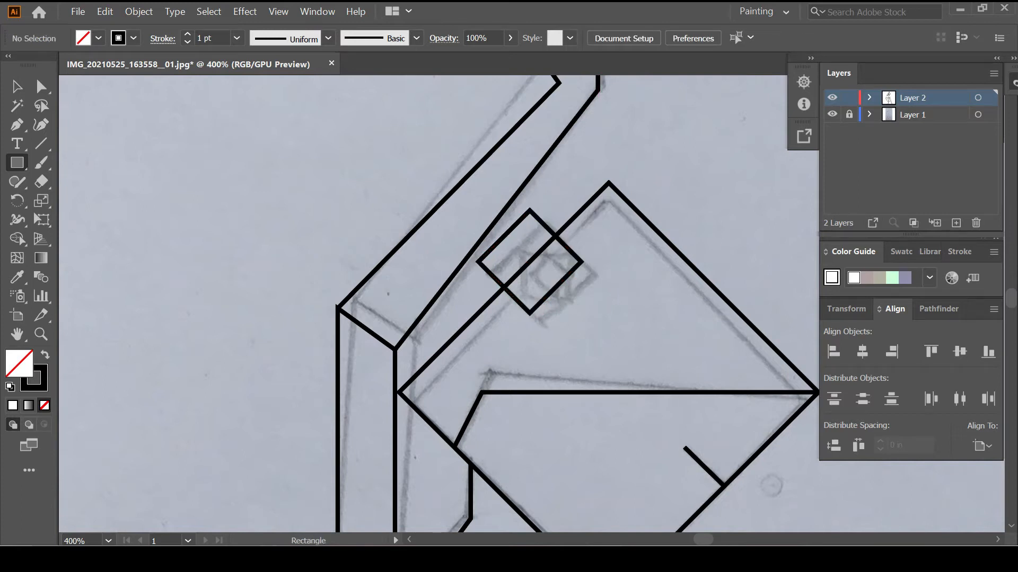
# Step: Merge the regions inside the small diamond with Shape Builder so the head's edge no longer crosses it
pyautogui.keyDown('ctrl'); pyautogui.click(555, 287); pyautogui.keyUp('ctrl')
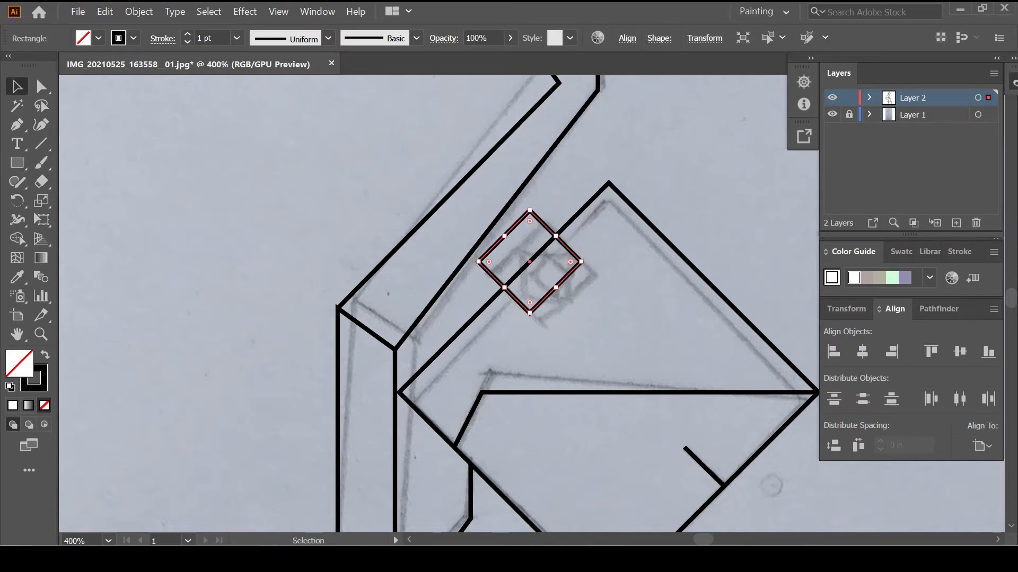
pyautogui.keyDown('shift'); pyautogui.click(517, 275); pyautogui.keyUp('shift')
pyautogui.hotkey('shift', 'm')
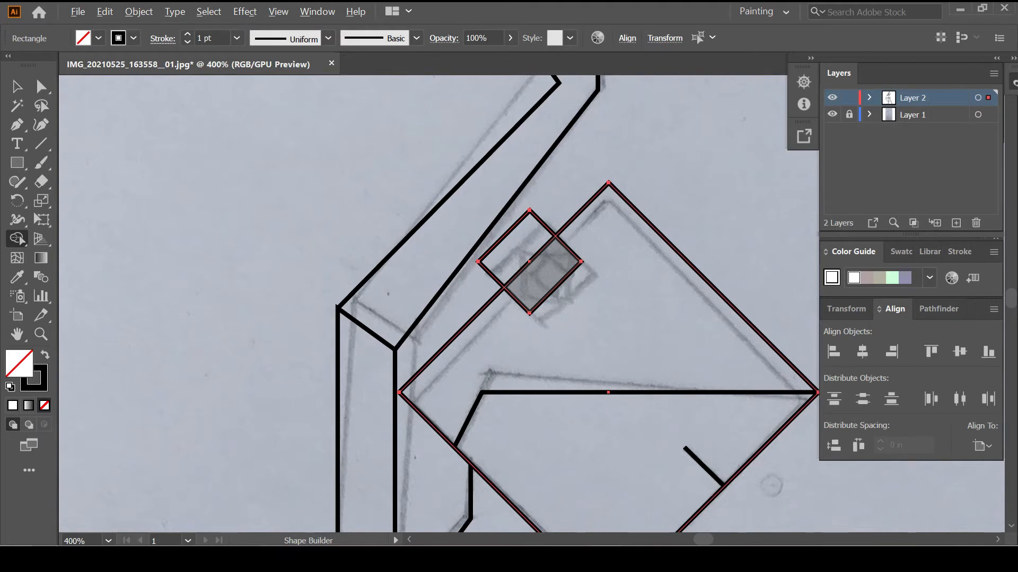
pyautogui.moveTo(543, 275); pyautogui.dragTo(517, 248)
pyautogui.press('v')
pyautogui.click(409, 166)
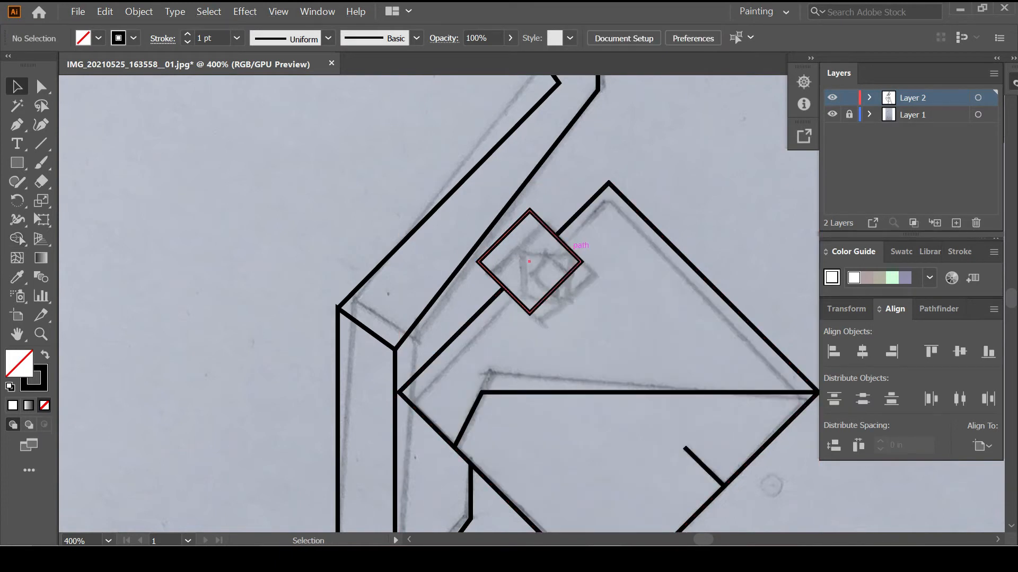
# Step: Nest an upright square inside the ornament diamond, touching its side midpoints, and a smaller diamond inside that square in the same way
pyautogui.click(570, 249)
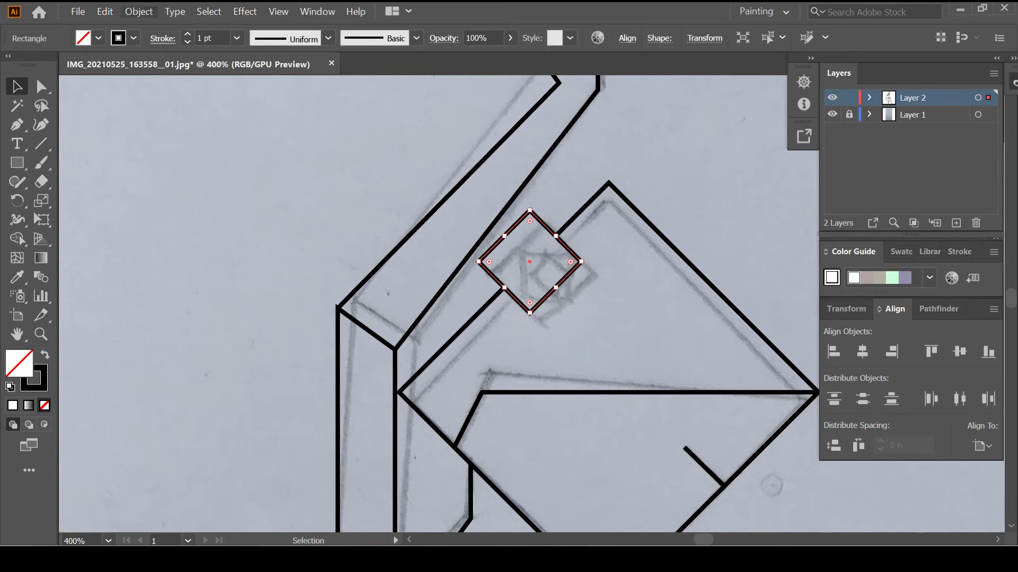
pyautogui.click(139, 11)
pyautogui.moveTo(105, 12)
pyautogui.click(128, 94)
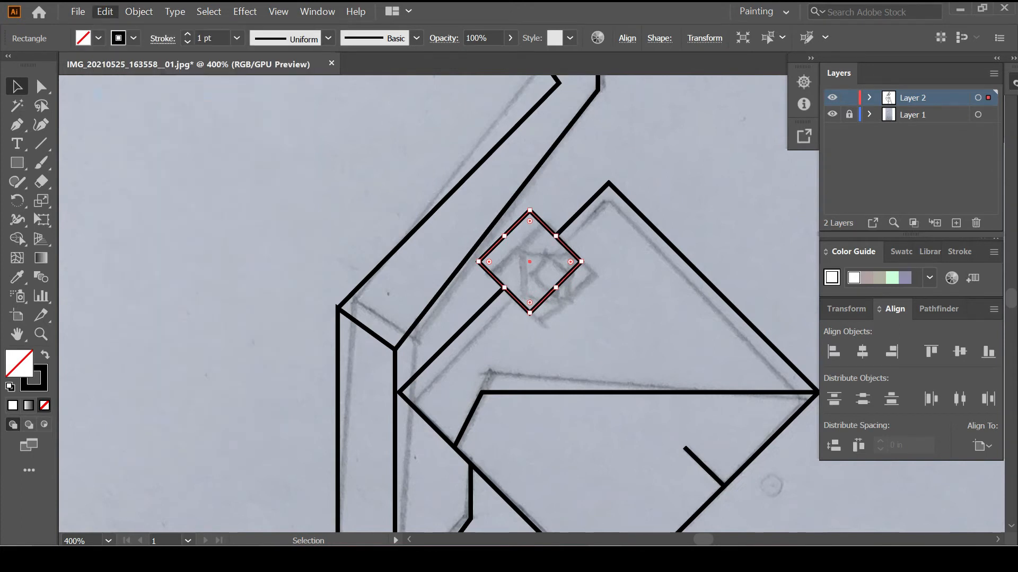
pyautogui.moveTo(587, 269); pyautogui.dragTo(556, 236)
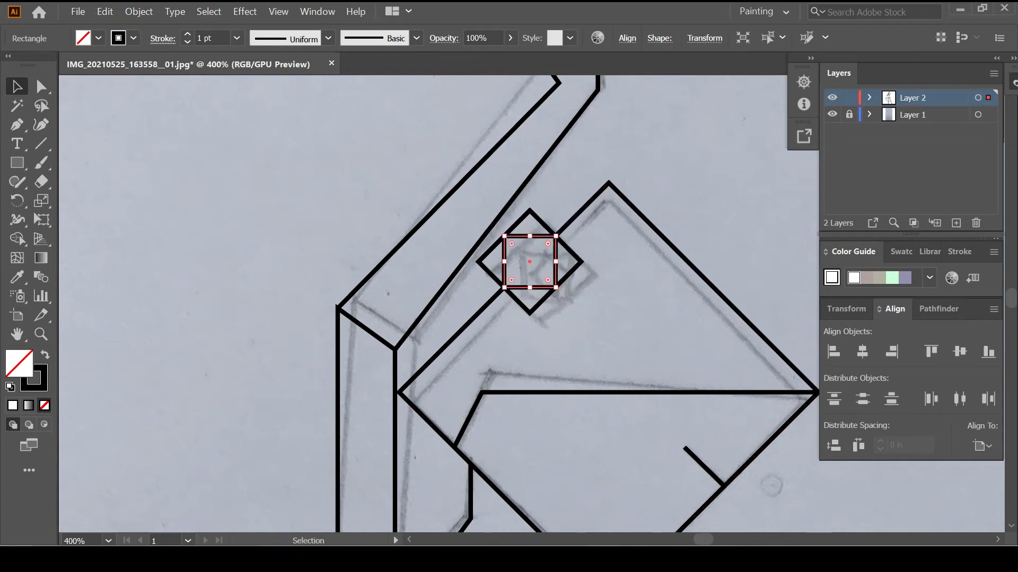
pyautogui.click(569, 262)
pyautogui.click(555, 261)
pyautogui.moveTo(560, 291); pyautogui.dragTo(556, 261)
pyautogui.hotkey('ctrl', 'shift', 'a')
pyautogui.scroll(-3, 602, 331)
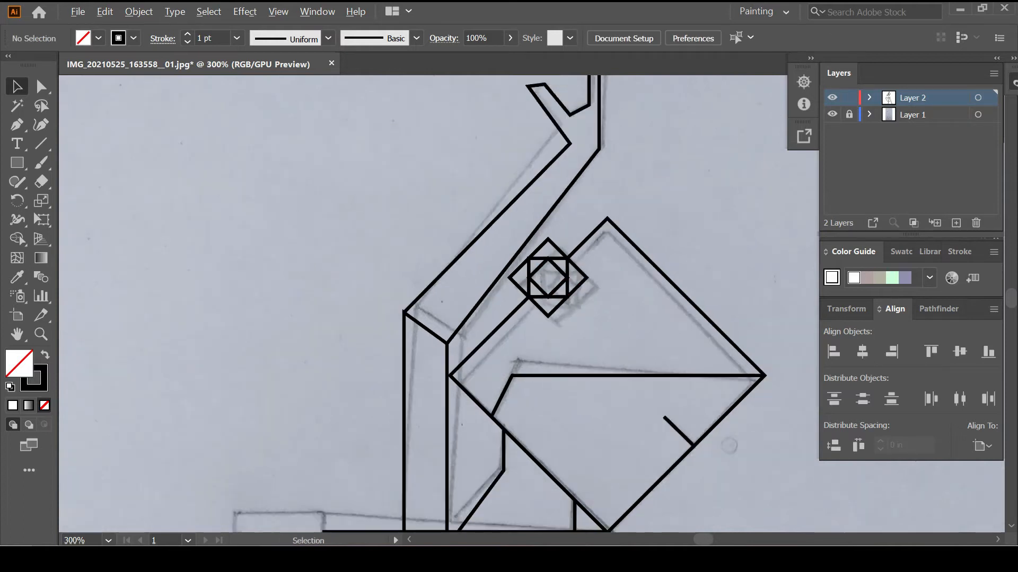
# Step: Select all the line art and delete the hem segment crossing the straight leg with Shape Builder
pyautogui.scroll(-1, 604, 341)
pyautogui.scroll(-3, 718, 341)
pyautogui.scroll(-2, 605, 446)
pyautogui.hscroll(2, 606, 446)
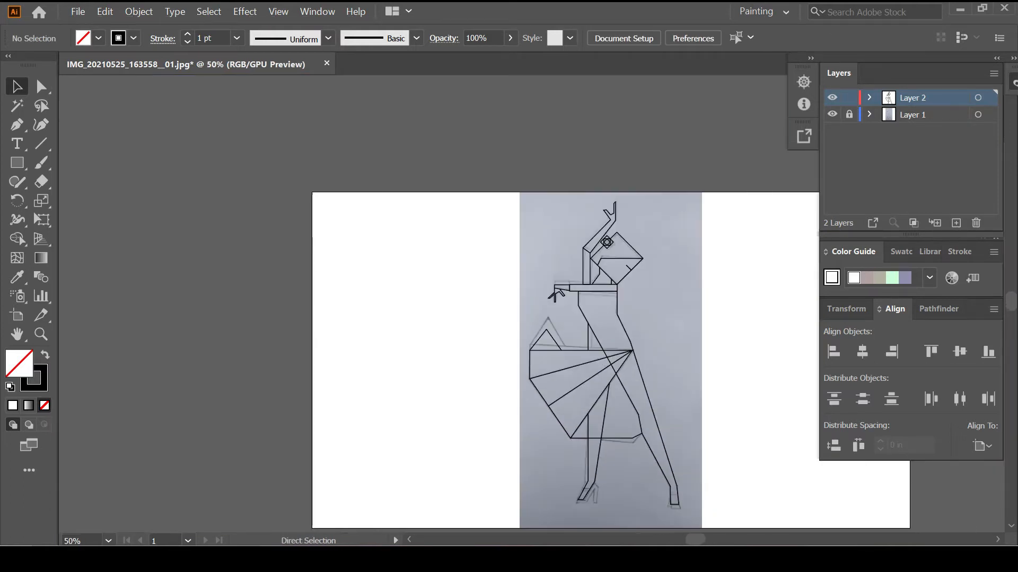
pyautogui.scroll(1, 605, 446)
pyautogui.hotkey('ctrl', 'a')
pyautogui.scroll(1, 625, 465)
pyautogui.scroll(3, 629, 464)
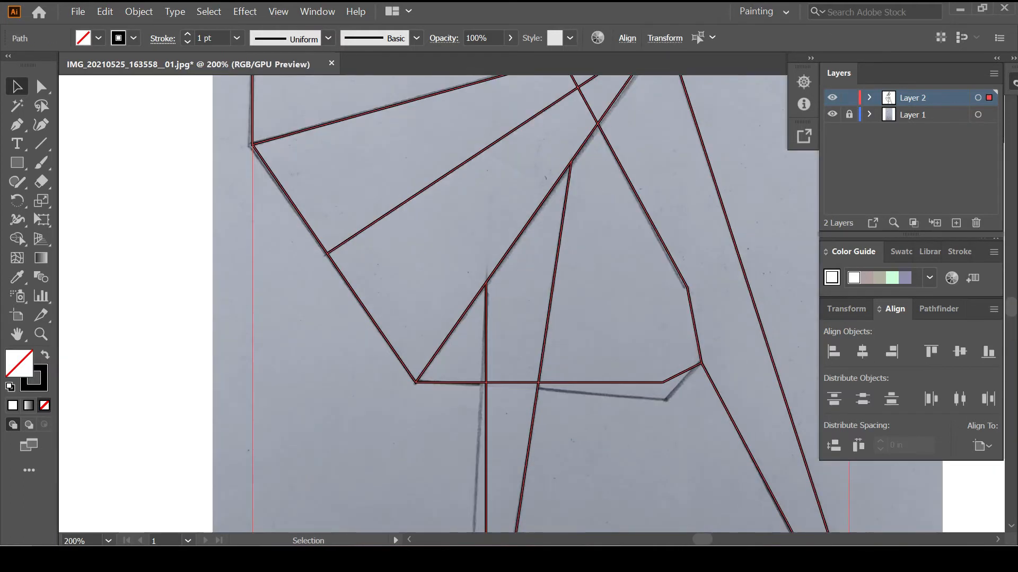
pyautogui.click(18, 239)
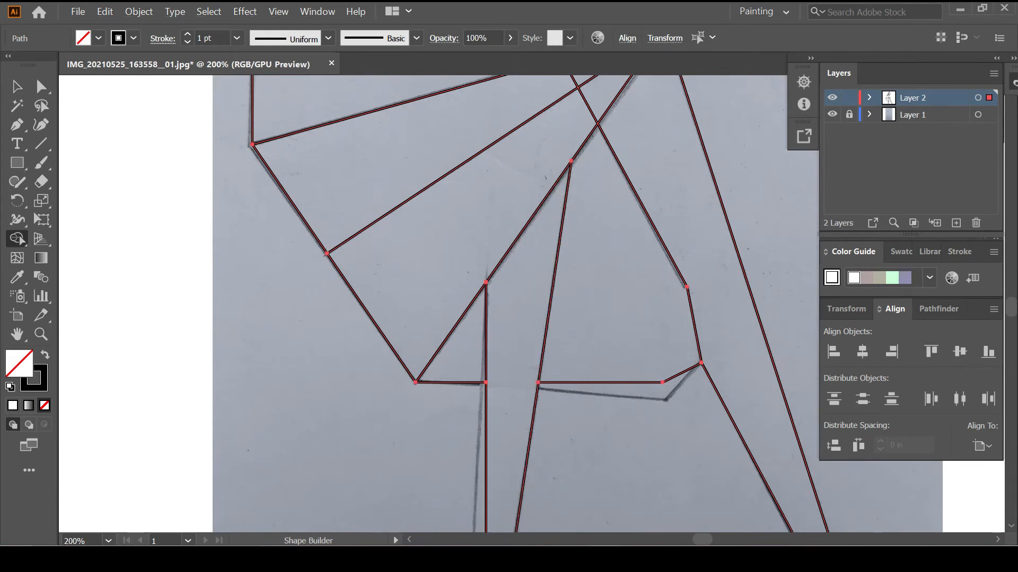
# Step: Delete the torso-to-leg line segments that cross the fan-shaped skirt panels below the waistline with Shape Builder
pyautogui.scroll(-1, 536, 382)
pyautogui.scroll(2, 579, 110)
pyautogui.keyDown('alt'); pyautogui.click(570, 242); pyautogui.keyUp('alt')
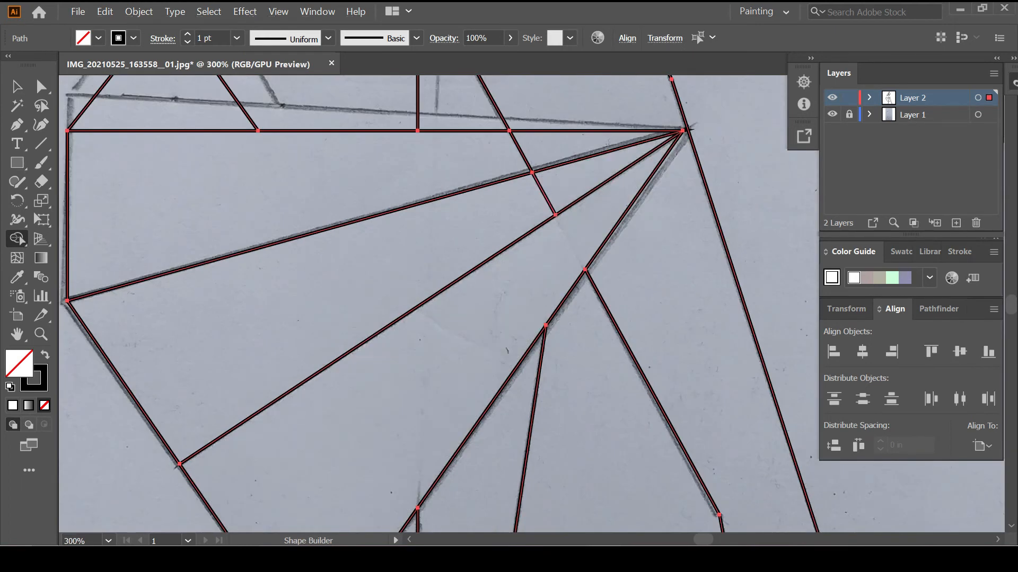
pyautogui.scroll(-2, 589, 203)
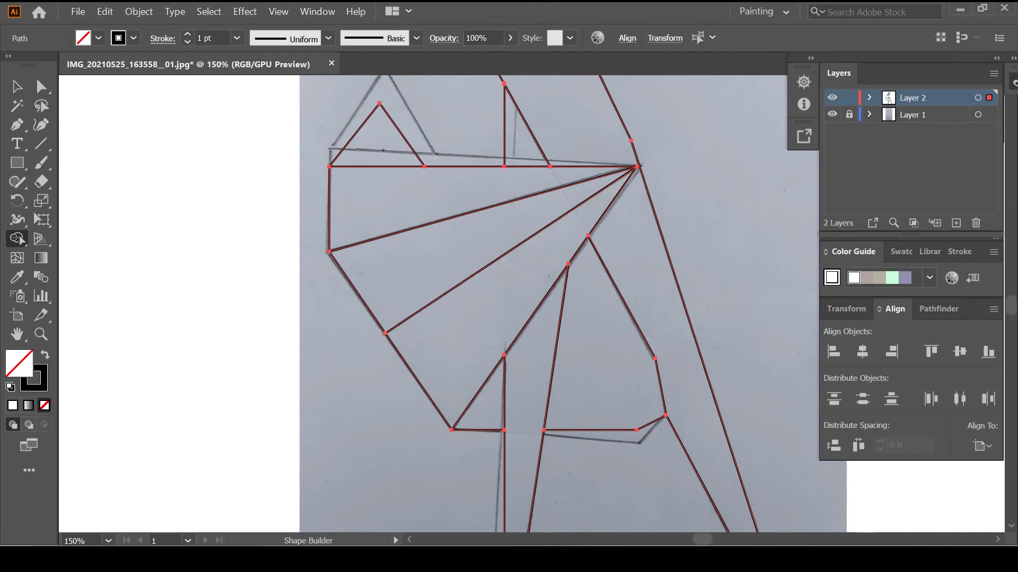
pyautogui.press('v')
pyautogui.click(702, 207)
# Step: Hide Layer 1 with the pencil sketch so only the line art shows on the artboard
pyautogui.scroll(-2, 702, 207)
pyautogui.scroll(3, 639, 108)
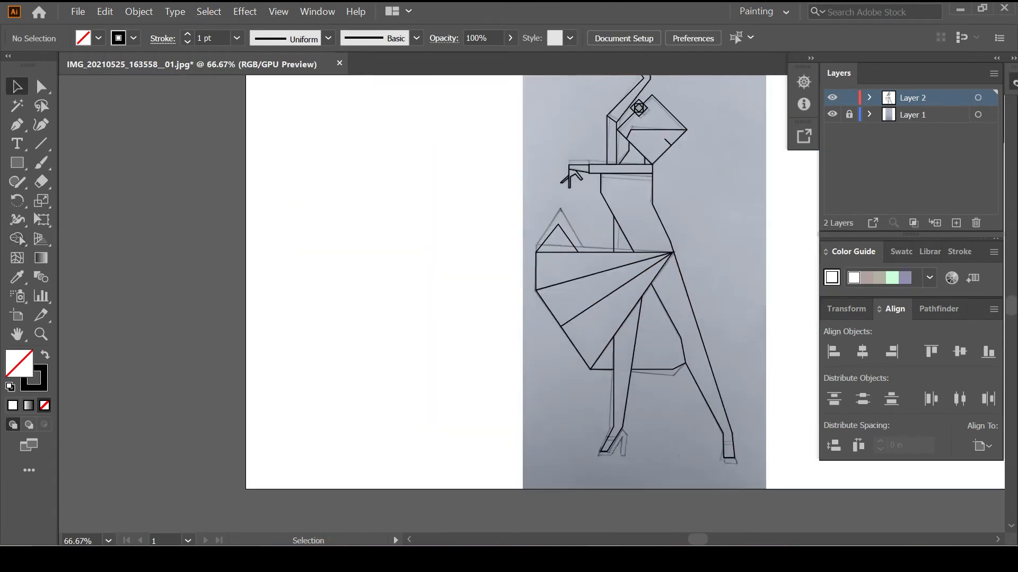
pyautogui.hscroll(3, 740, 196)
pyautogui.scroll(-2, 740, 197)
pyautogui.hscroll(4, 603, 209)
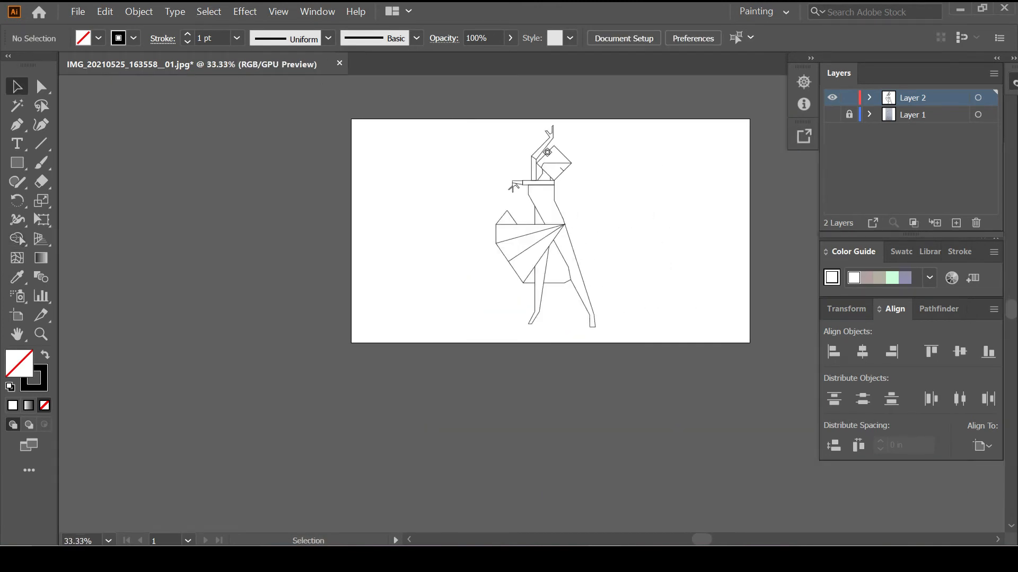
# Step: Copy all of Layer 2's line art onto a new layer directly below it and lock Layer 2
pyautogui.scroll(1, 603, 209)
pyautogui.click(978, 98)
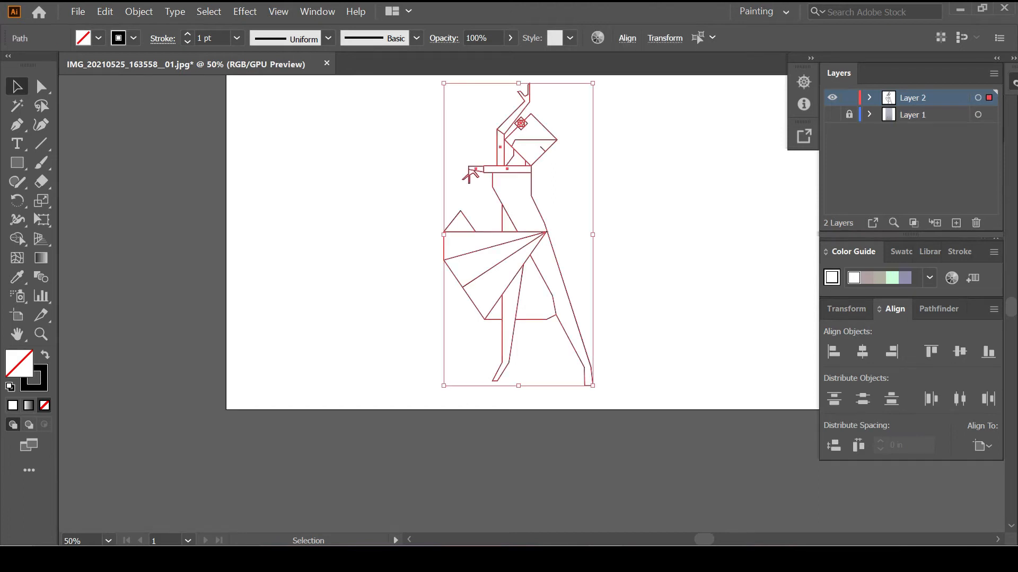
pyautogui.click(918, 115)
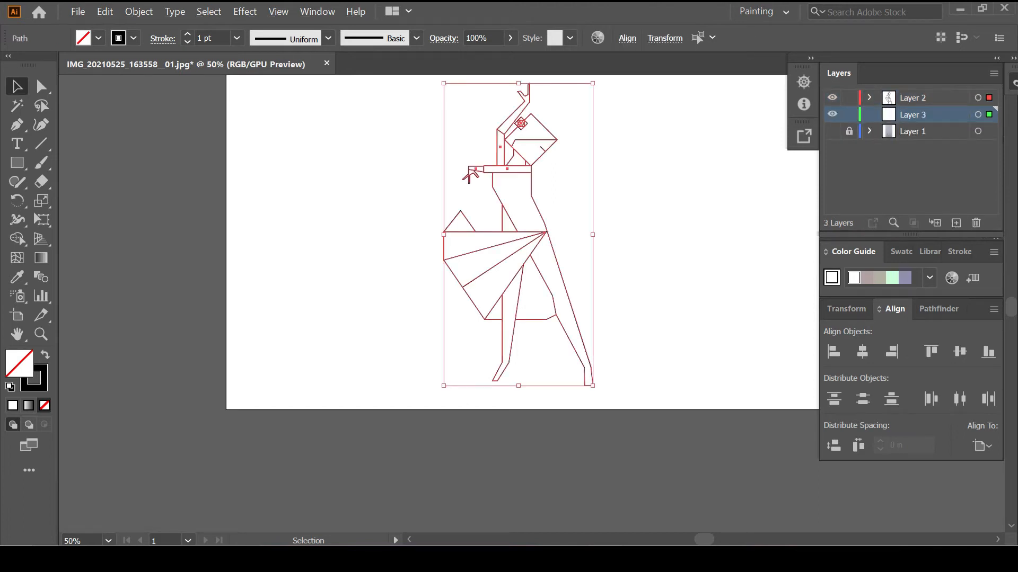
pyautogui.moveTo(989, 97); pyautogui.dragTo(988, 114)
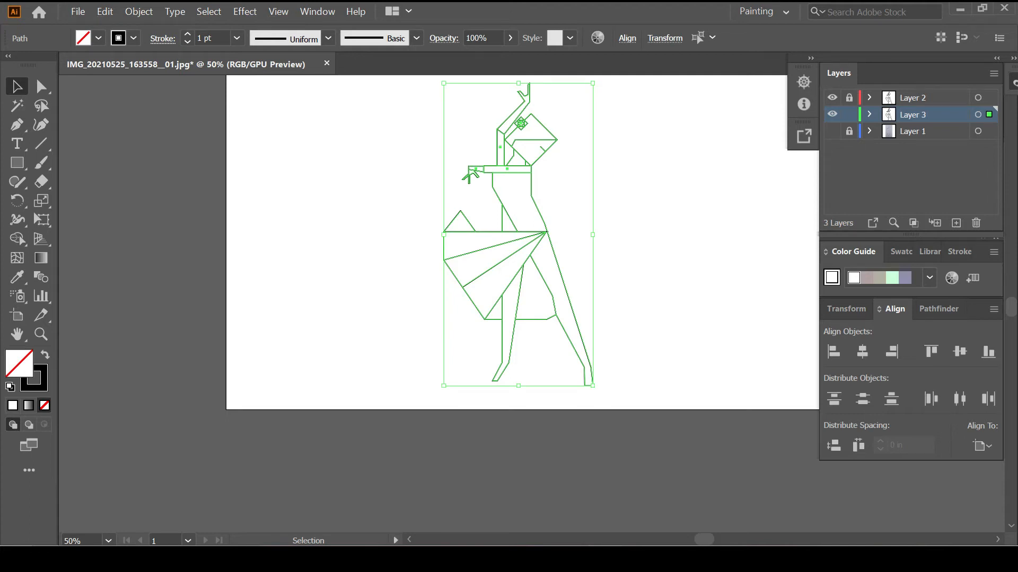
# Step: Set the copied figure's stroke weight to 0.5 pt and convert its strokes to outlines
pyautogui.click(187, 42)
pyautogui.click(187, 42)
pyautogui.scroll(4, 518, 208)
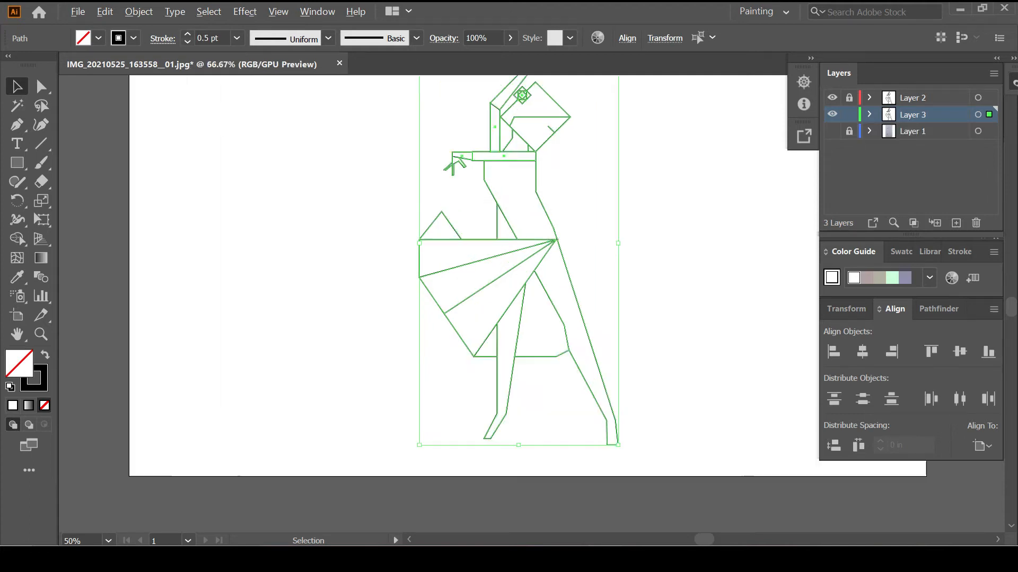
pyautogui.click(138, 11)
pyautogui.moveTo(212, 287)
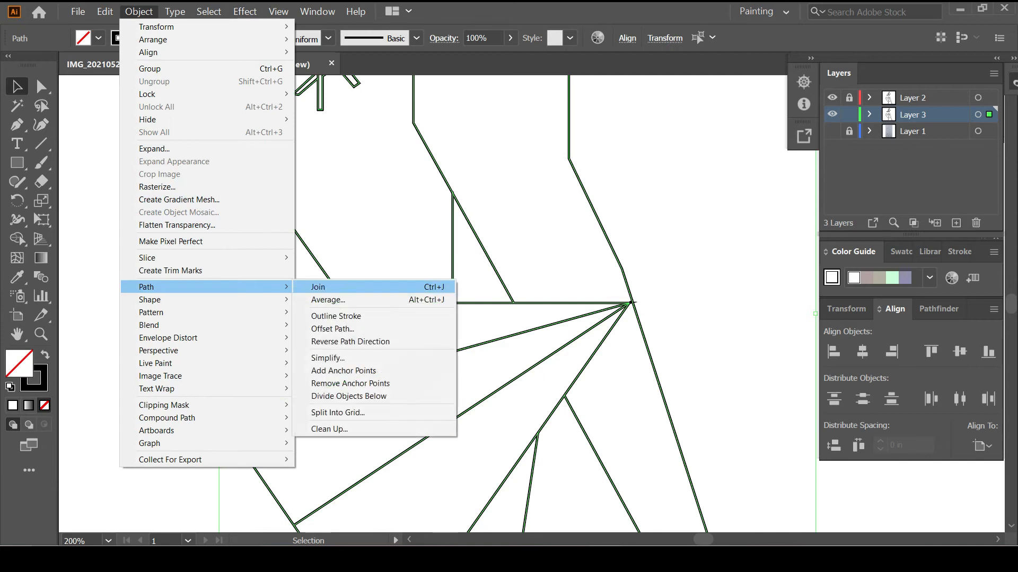
pyautogui.click(336, 316)
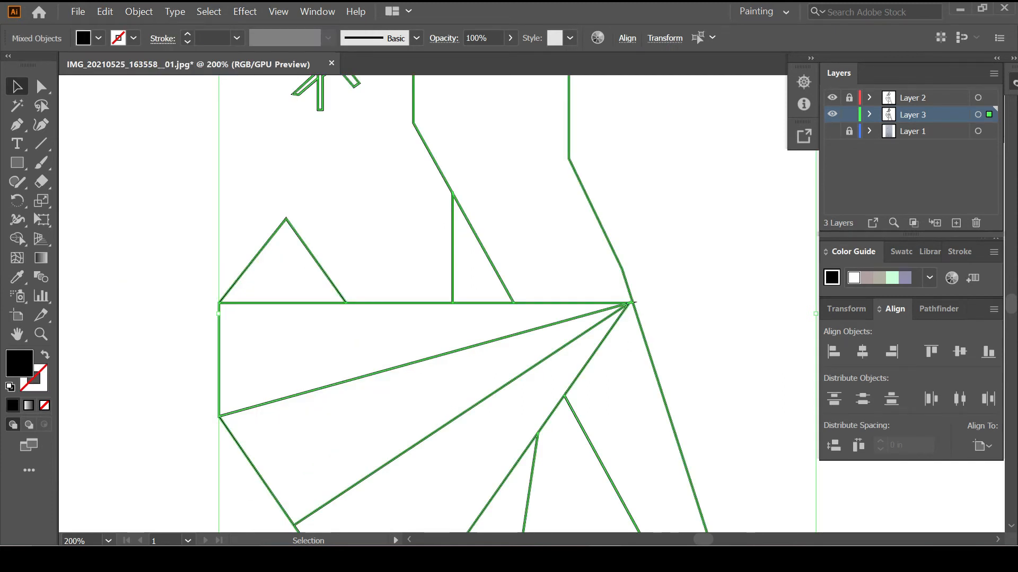
# Step: Unite the outlined strokes into one shape and release the compound path into separate filled pieces
pyautogui.click(938, 309)
pyautogui.click(834, 352)
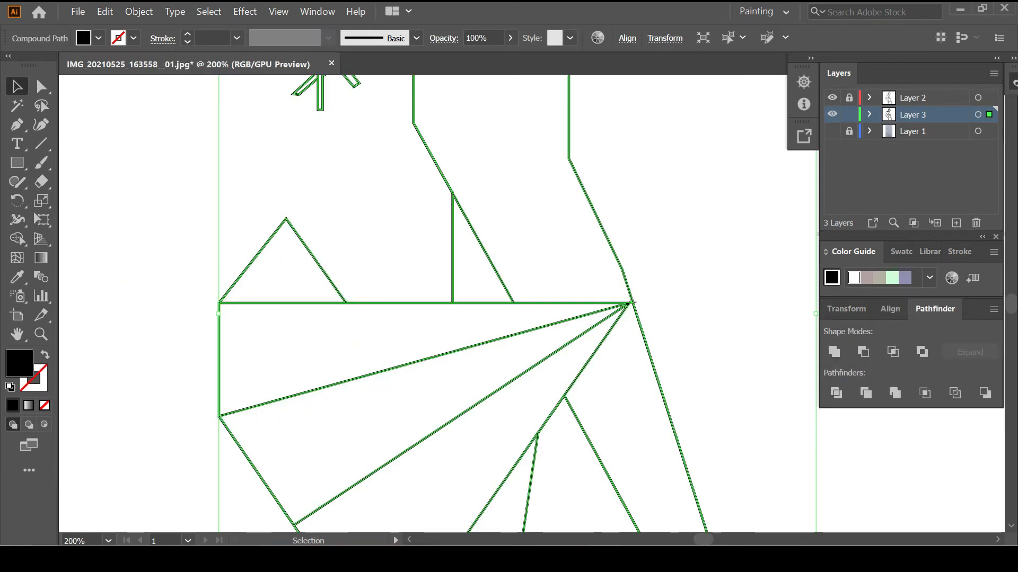
pyautogui.click(139, 11)
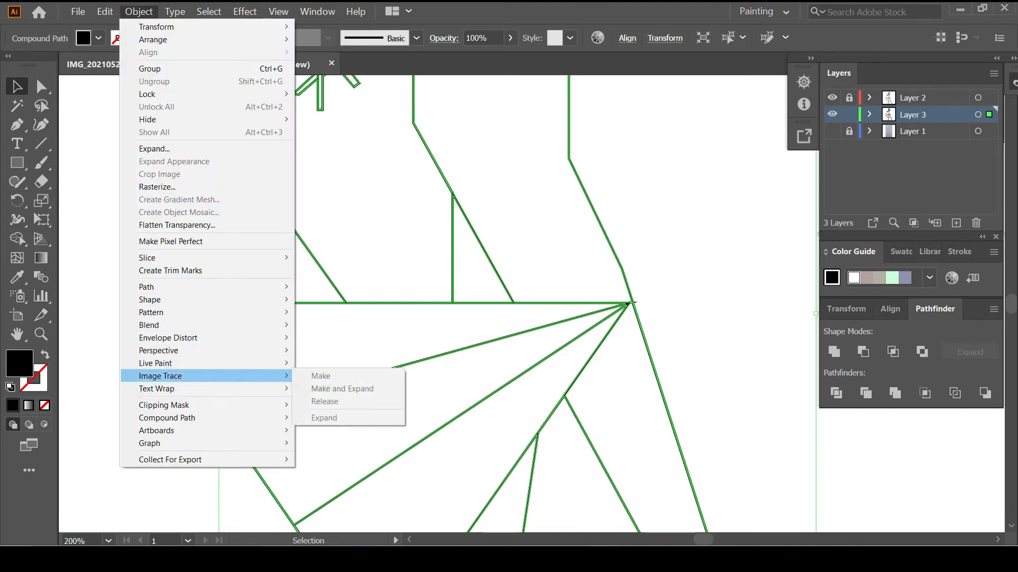
pyautogui.moveTo(167, 418)
pyautogui.click(325, 430)
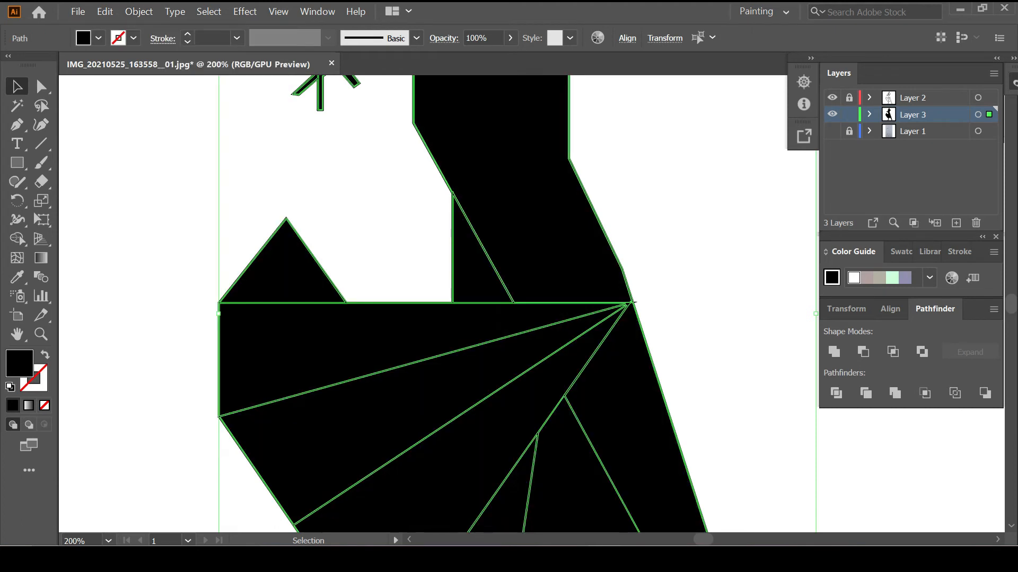
# Step: Remove the solid silhouette behind the separate black pieces and hide Layer 2
pyautogui.rightClick(578, 240)
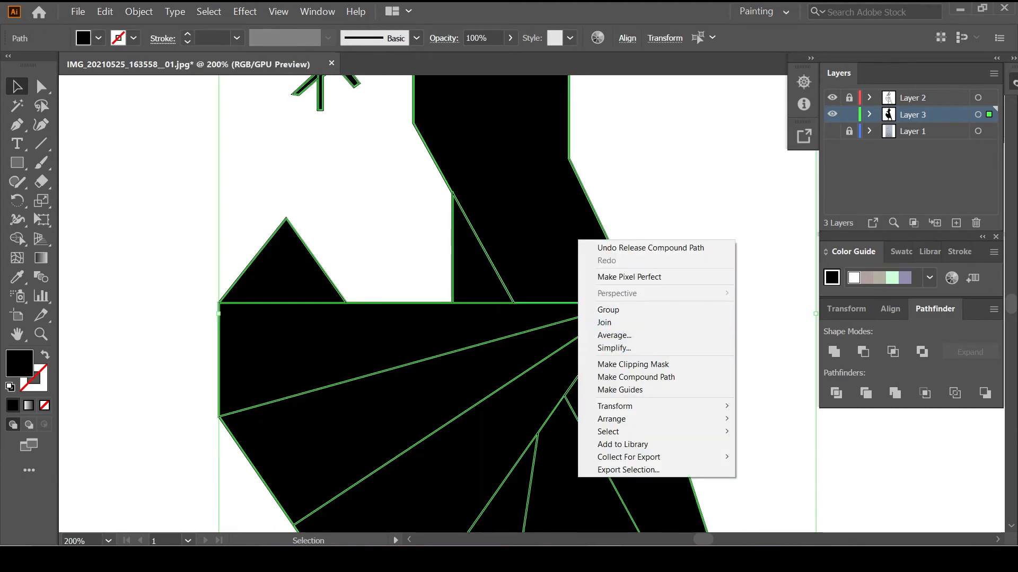
pyautogui.click(138, 11)
pyautogui.hotkey('ctrl', 'shift', 'a')
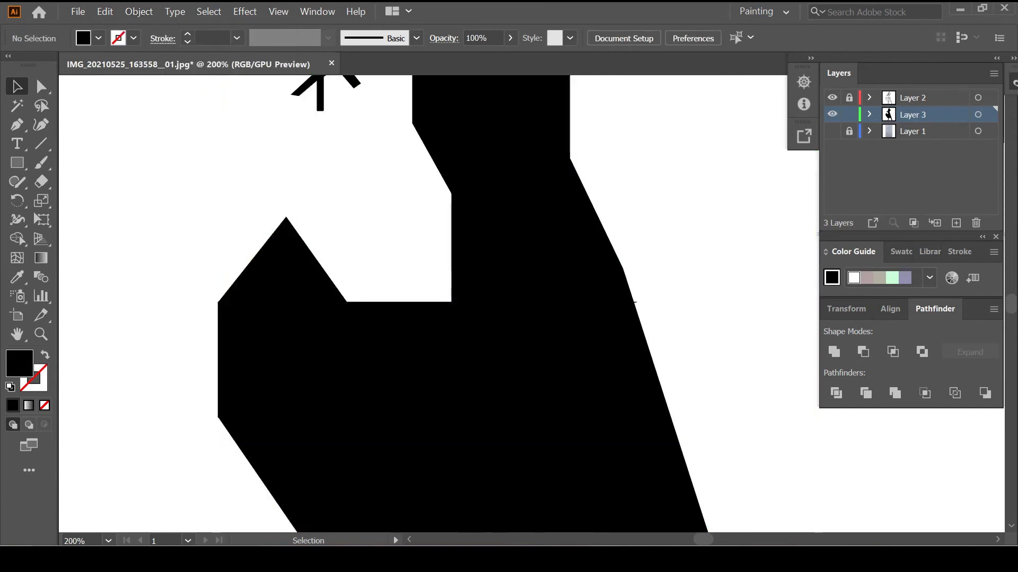
pyautogui.click(477, 360)
pyautogui.hotkey('ctrl', 'shift', 'a')
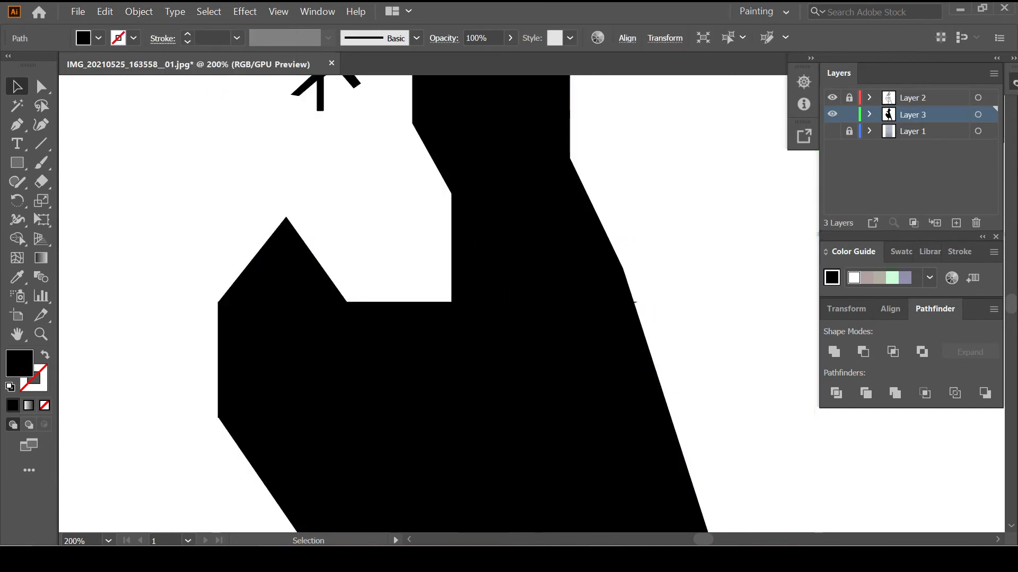
pyautogui.click(831, 98)
pyautogui.scroll(-3, 686, 268)
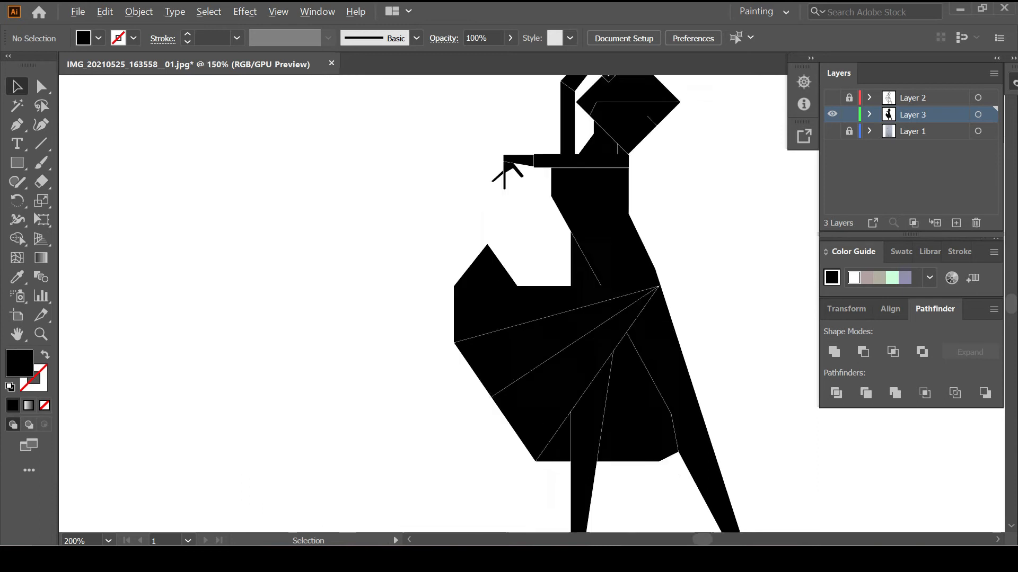
pyautogui.hscroll(2, 686, 268)
pyautogui.scroll(-2, 513, 296)
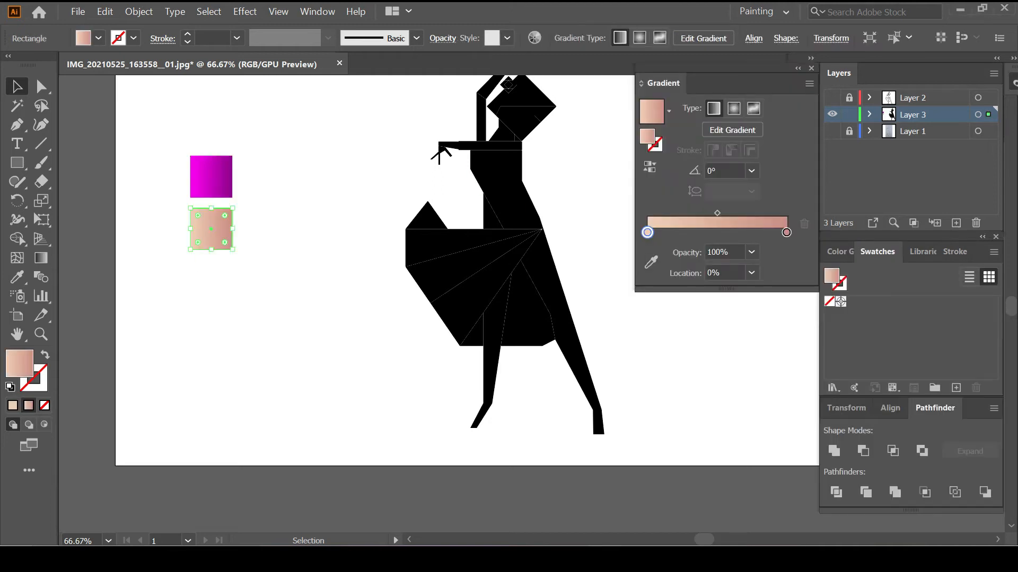
# Step: Apply the sample square's magenta gradient to the torso, the sliver beside it and the triangular skirt tip above the waistline
pyautogui.click(517, 207)
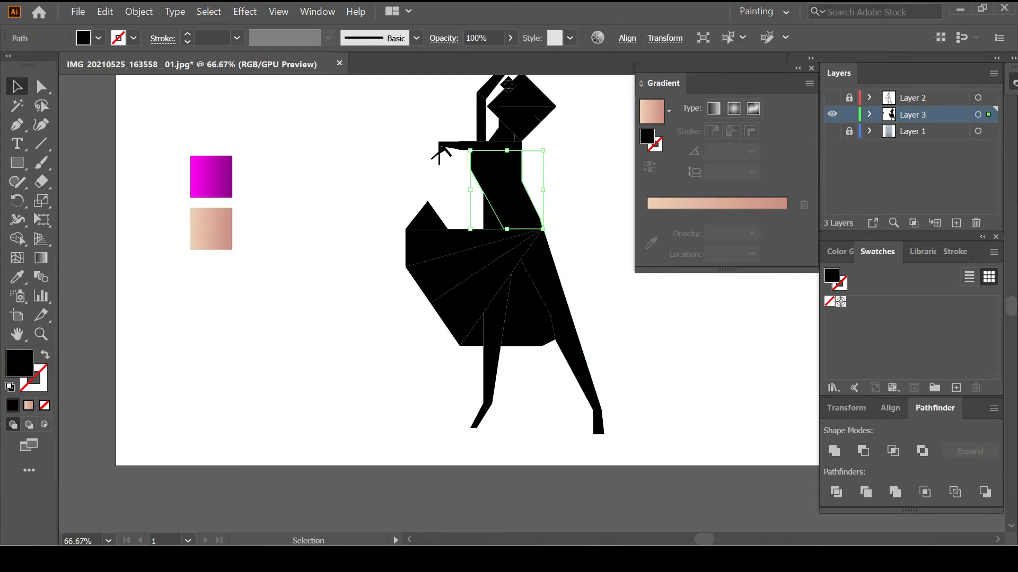
pyautogui.press('i')
pyautogui.click(211, 176)
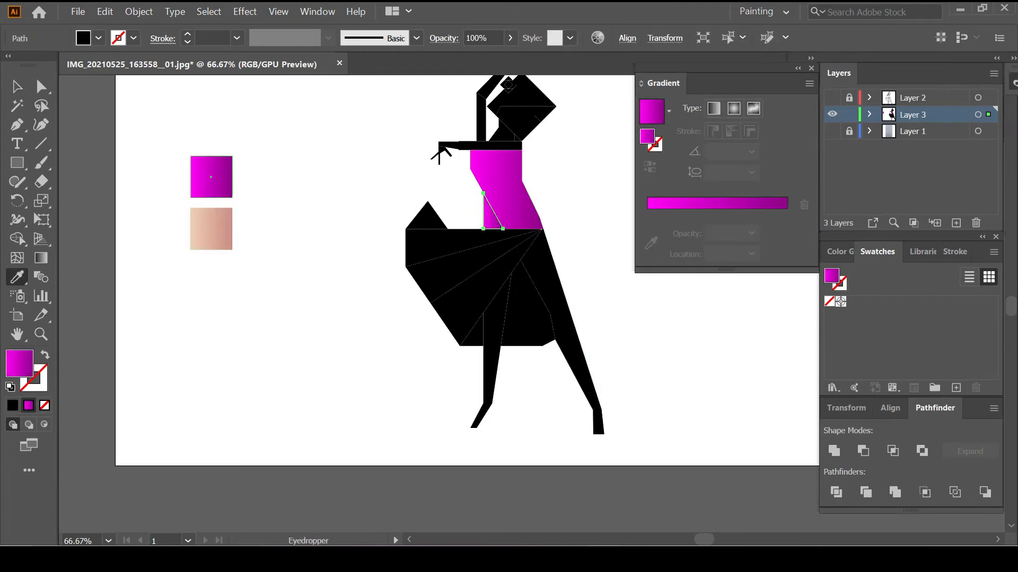
pyautogui.hotkey('ctrl', 'shift', 'a')
pyautogui.keyDown('ctrl'); pyautogui.click(427, 220); pyautogui.keyUp('ctrl')
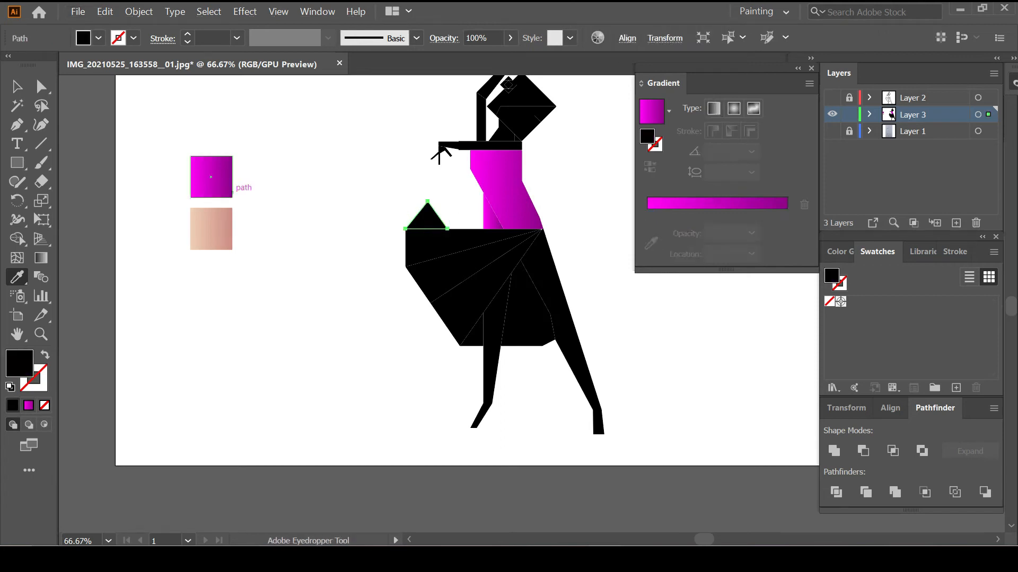
pyautogui.click(223, 185)
# Step: Apply the magenta sample gradient to the fan-shaped skirt panels and the lower skirt piece between the legs
pyautogui.keyDown('ctrl'); pyautogui.click(429, 241); pyautogui.keyUp('ctrl')
pyautogui.click(211, 176)
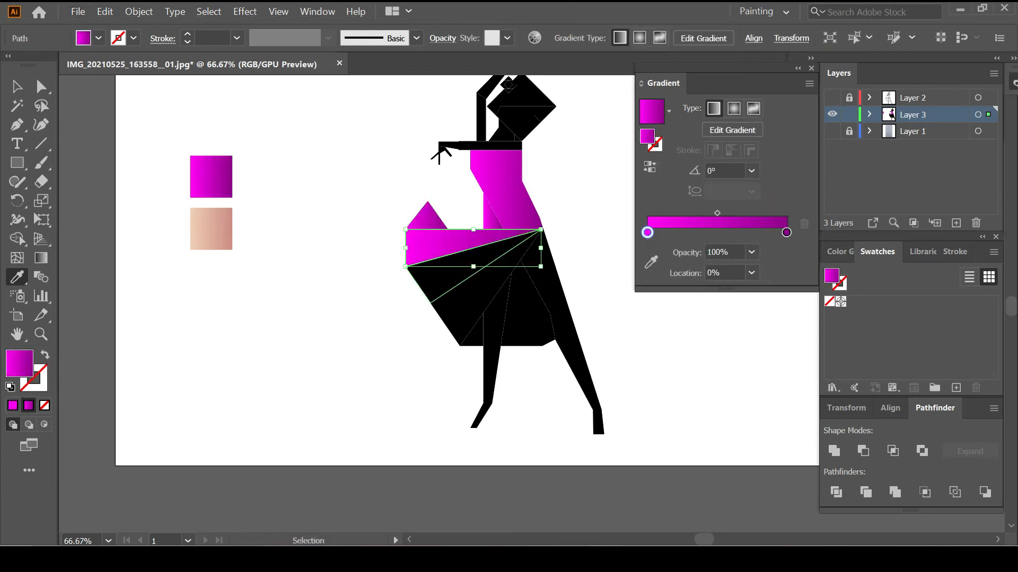
pyautogui.keyDown('ctrl'); pyautogui.click(459, 267); pyautogui.keyUp('ctrl')
pyautogui.click(211, 176)
pyautogui.keyDown('ctrl'); pyautogui.click(477, 293); pyautogui.keyUp('ctrl')
pyautogui.click(211, 177)
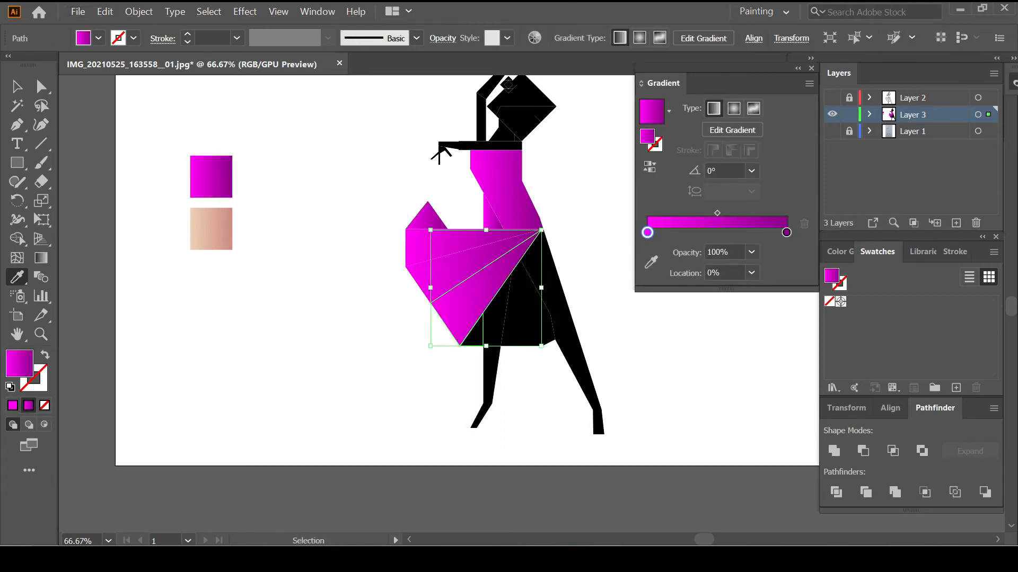
pyautogui.keyDown('ctrl'); pyautogui.click(527, 312); pyautogui.keyUp('ctrl')
pyautogui.click(211, 176)
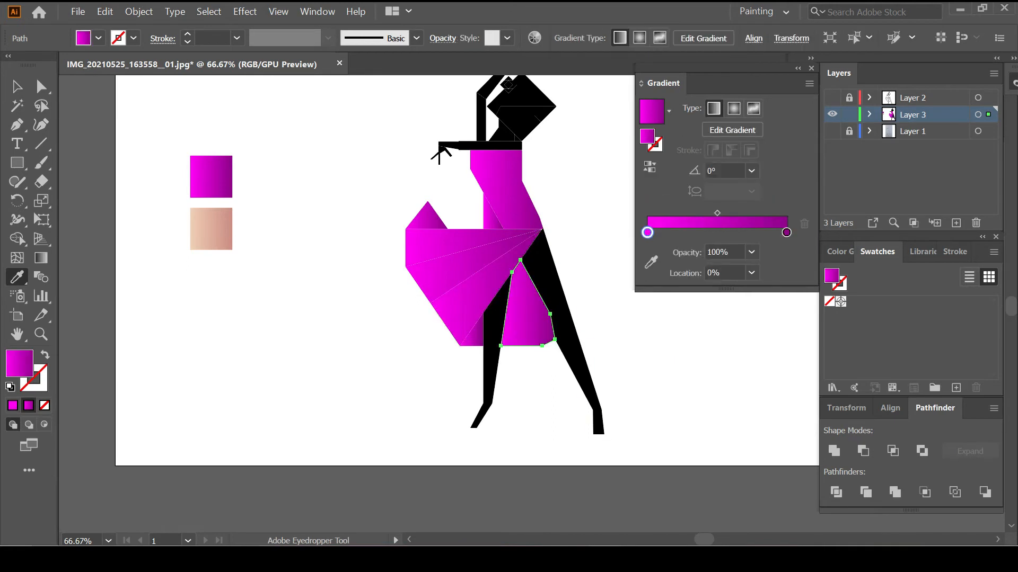
# Step: Apply the skin-tone gradient from the second sample square to both legs
pyautogui.keyDown('ctrl'); pyautogui.click(491, 350); pyautogui.keyUp('ctrl')
pyautogui.click(211, 229)
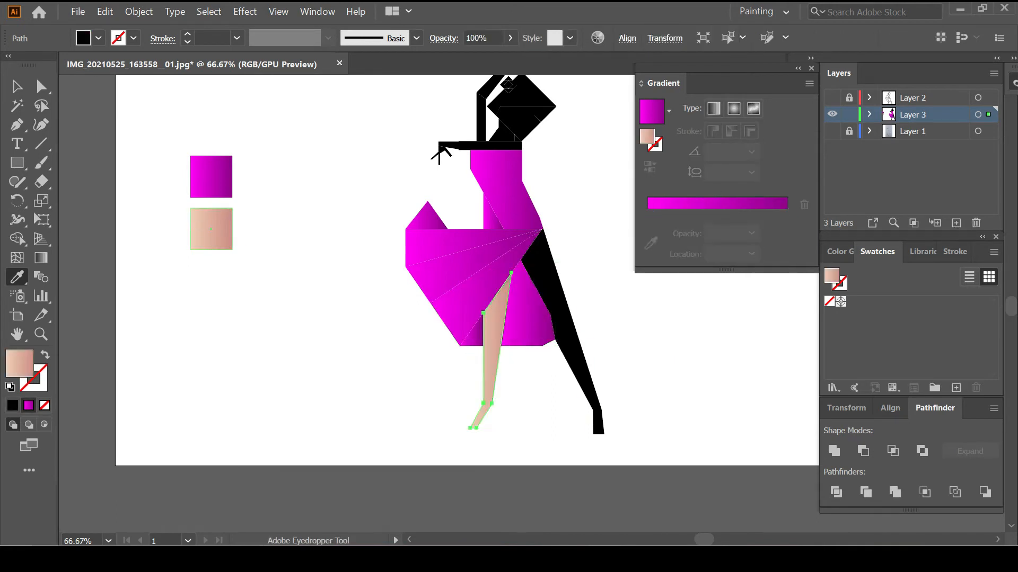
pyautogui.keyDown('ctrl'); pyautogui.click(561, 334); pyautogui.keyUp('ctrl')
pyautogui.click(211, 229)
pyautogui.scroll(2, 466, 292)
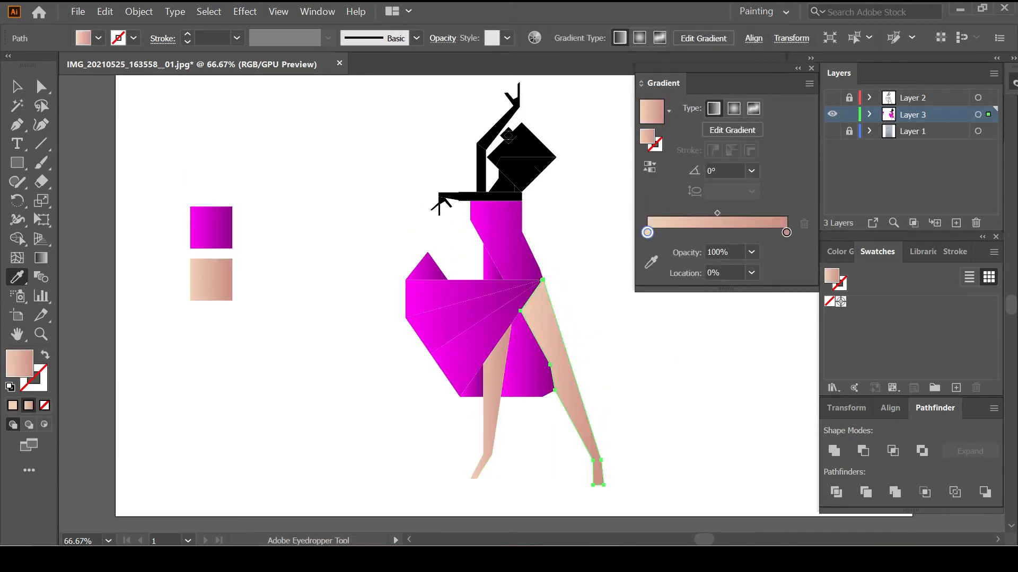
# Step: Apply the skin-tone sample gradient to the face area of the head diamond
pyautogui.scroll(2, 467, 304)
pyautogui.scroll(1, 531, 235)
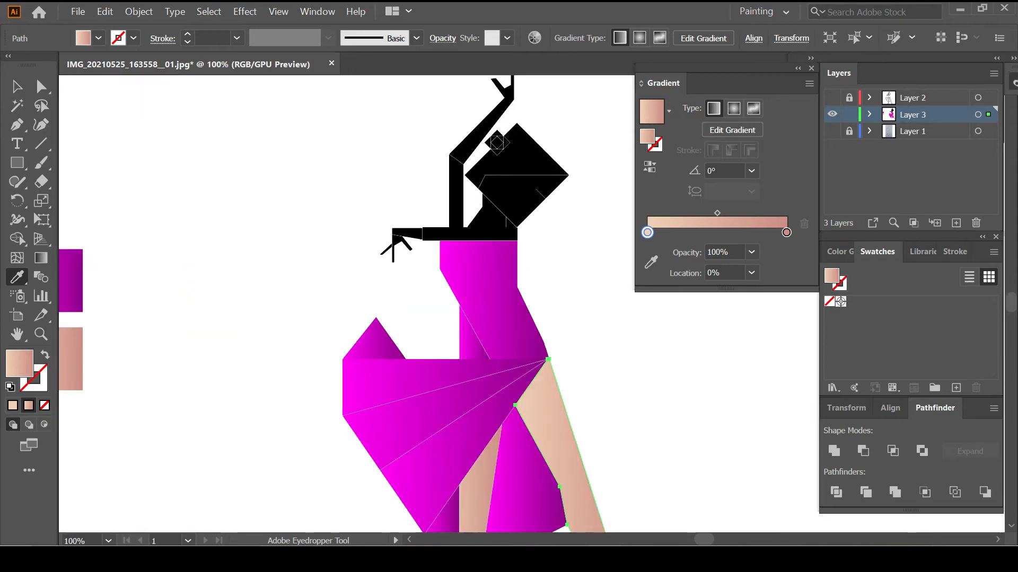
pyautogui.keyDown('ctrl'); pyautogui.click(522, 199); pyautogui.keyUp('ctrl')
pyautogui.click(71, 358)
pyautogui.hotkey('ctrl', 'shift', 'a')
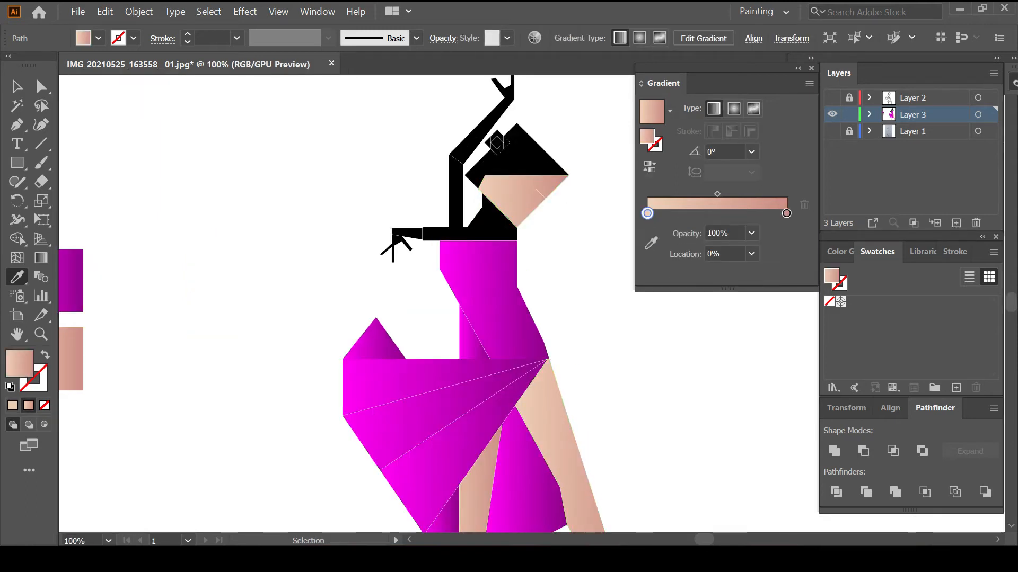
# Step: Apply the skin-tone gradient to the horizontal arm and the adjoining tapered hand piece
pyautogui.scroll(1, 573, 259)
pyautogui.hscroll(-1, 573, 259)
pyautogui.keyDown('ctrl'); pyautogui.click(477, 221); pyautogui.keyUp('ctrl')
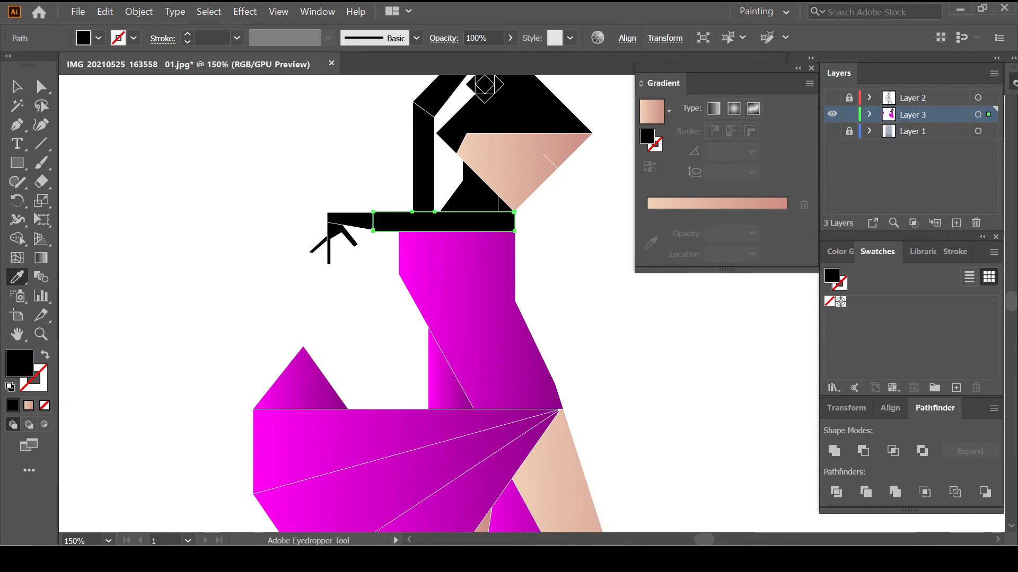
pyautogui.click(543, 154)
pyautogui.keyDown('ctrl'); pyautogui.click(356, 222); pyautogui.keyUp('ctrl')
pyautogui.click(390, 222)
# Step: Apply the skin-tone gradient to the finger pieces of the horizontal arm's hand
pyautogui.scroll(2, 358, 241)
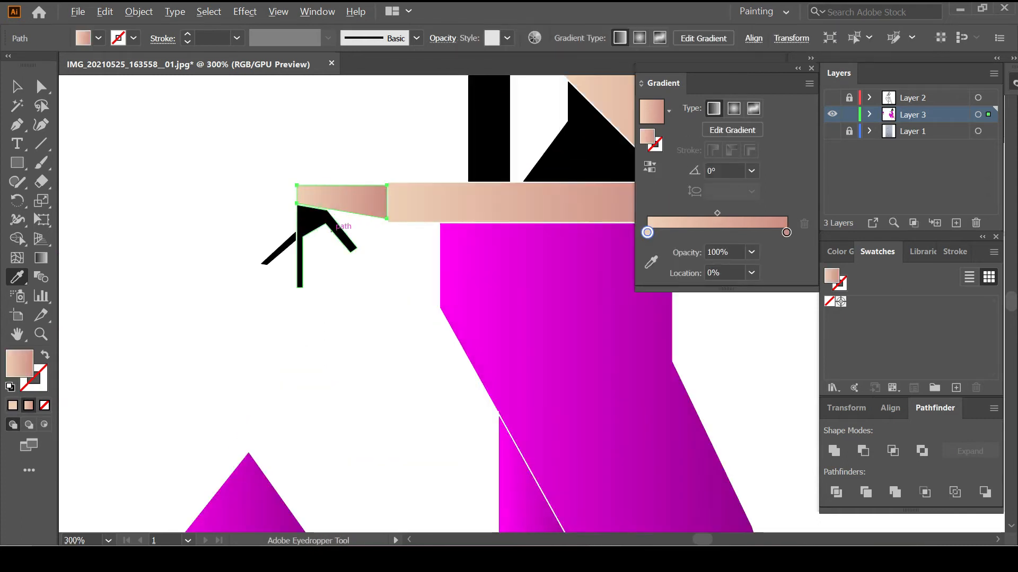
pyautogui.keyDown('ctrl'); pyautogui.click(340, 230); pyautogui.keyUp('ctrl')
pyautogui.click(356, 201)
pyautogui.keyDown('ctrl'); pyautogui.click(278, 249); pyautogui.keyUp('ctrl')
pyautogui.click(357, 201)
pyautogui.scroll(-3, 403, 260)
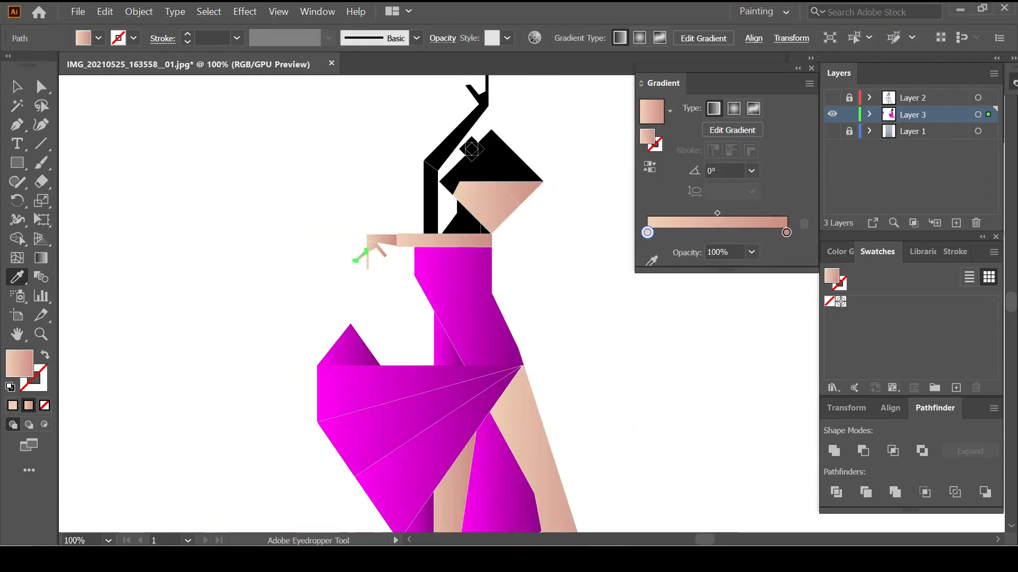
# Step: Apply the skin-tone gradient to the large neck piece between the face and the horizontal arm
pyautogui.keyDown('ctrl'); pyautogui.click(466, 223); pyautogui.keyUp('ctrl')
pyautogui.click(497, 219)
pyautogui.scroll(2, 498, 219)
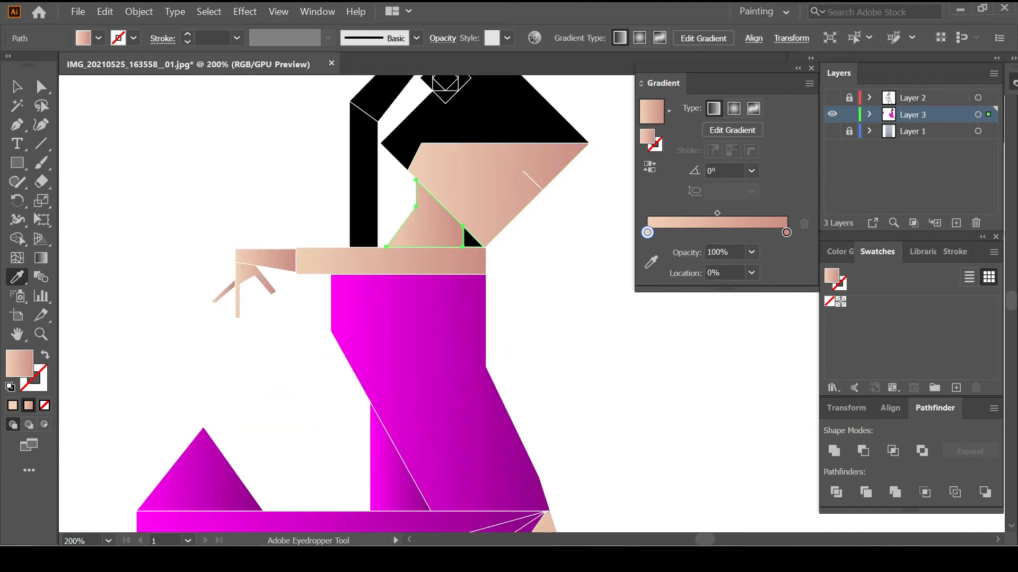
# Step: Delete the small black triangle between the neck piece and the face
pyautogui.scroll(2, 468, 247)
pyautogui.press('v')
pyautogui.click(472, 239)
pyautogui.press('Delete')
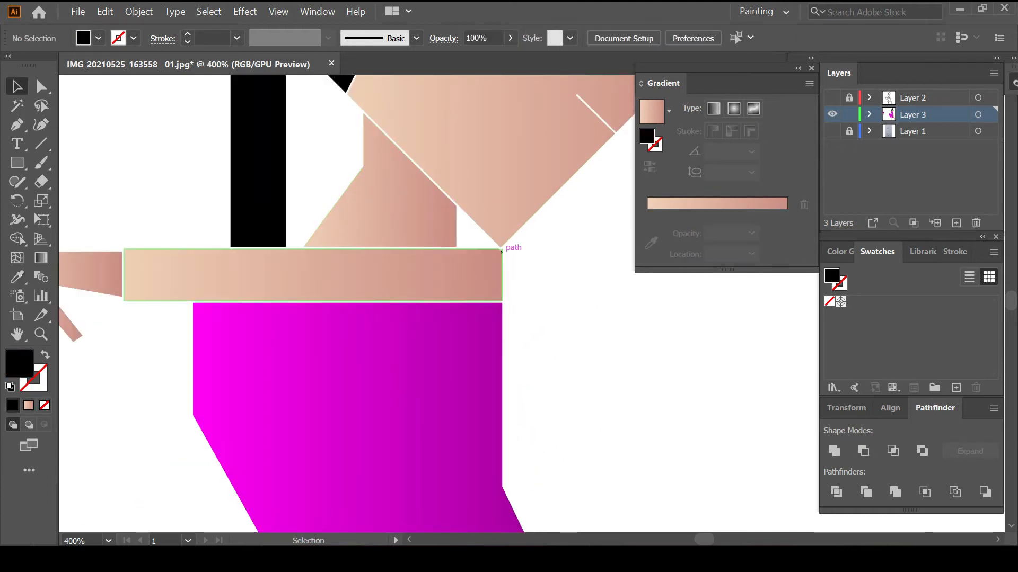
# Step: Apply the skin-tone gradient to the raised arm's vertical piece and to its forearm and hand
pyautogui.scroll(-3, 502, 253)
pyautogui.press('i')
pyautogui.click(465, 222)
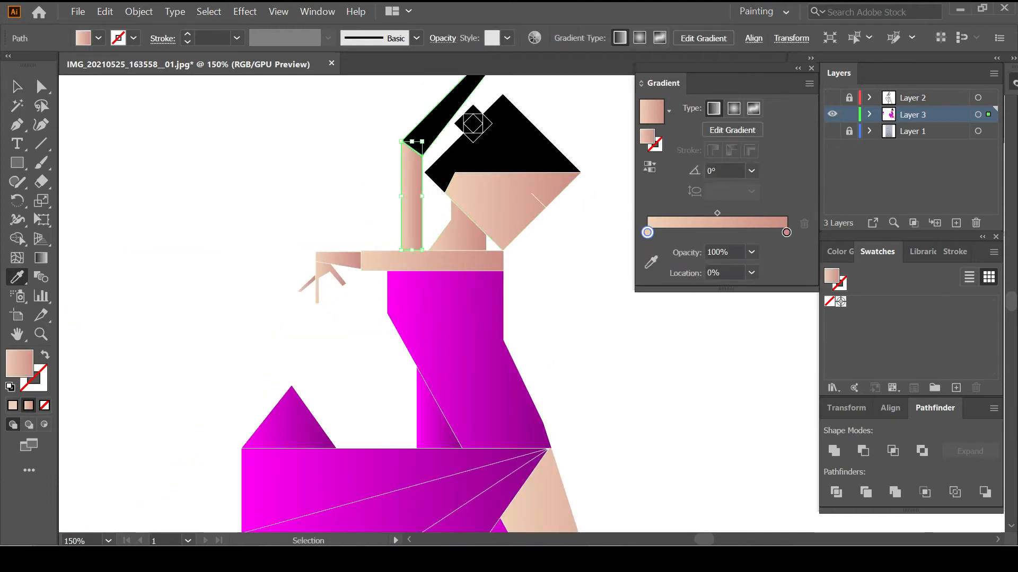
pyautogui.keyDown('ctrl'); pyautogui.click(443, 114); pyautogui.keyUp('ctrl')
pyautogui.click(493, 206)
pyautogui.scroll(4, 344, 302)
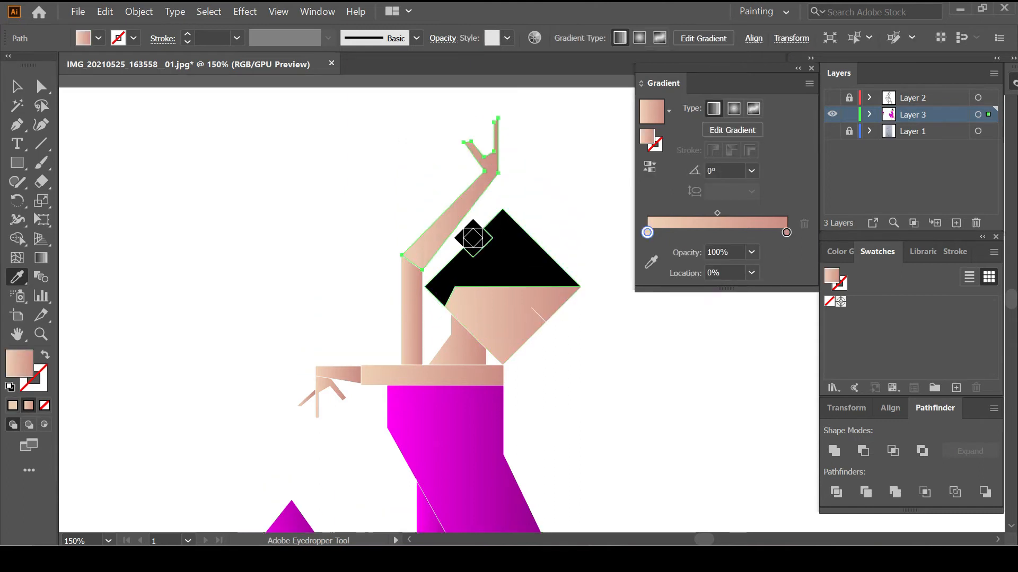
# Step: Apply the dress's magenta gradient to the four outer triangles of the hair ornament
pyautogui.scroll(2, 519, 237)
pyautogui.keyDown('ctrl'); pyautogui.click(457, 238); pyautogui.keyUp('ctrl')
pyautogui.scroll(-3, 457, 238)
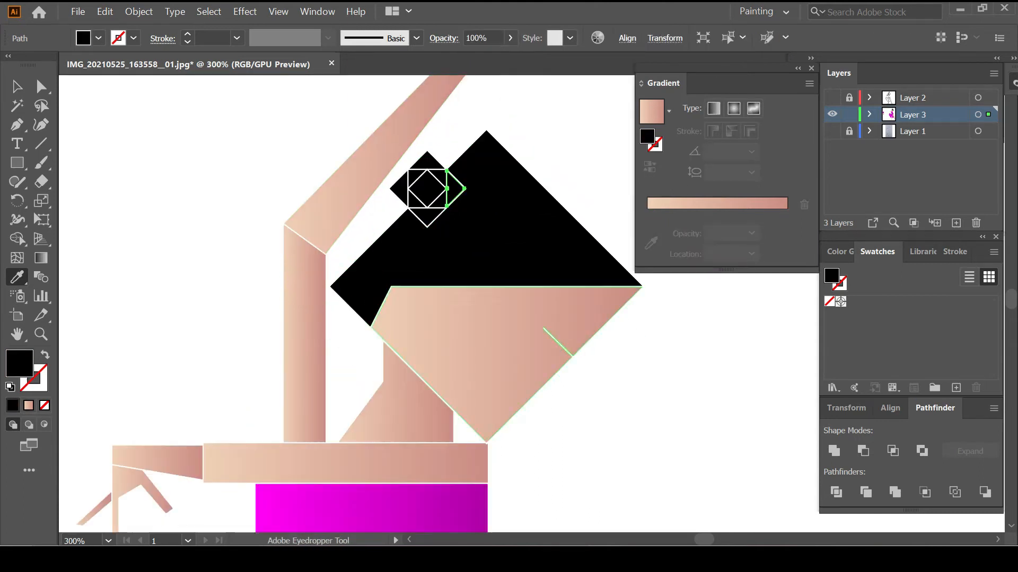
pyautogui.click(416, 451)
pyautogui.keyDown('ctrl'); pyautogui.click(427, 165); pyautogui.keyUp('ctrl')
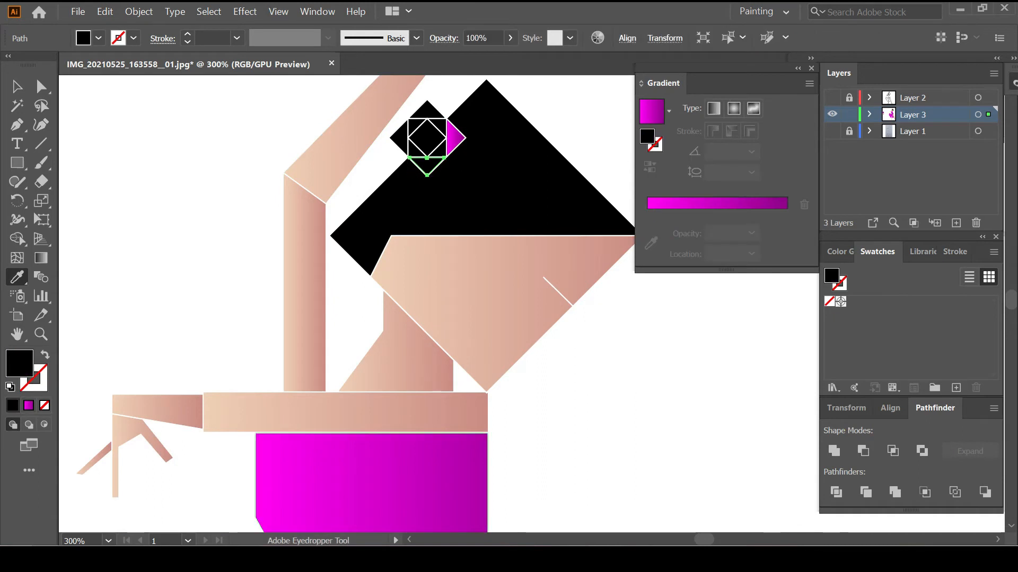
pyautogui.click(416, 451)
pyautogui.keyDown('ctrl'); pyautogui.click(401, 139); pyautogui.keyUp('ctrl')
pyautogui.click(427, 165)
pyautogui.keyDown('ctrl'); pyautogui.click(427, 111); pyautogui.keyUp('ctrl')
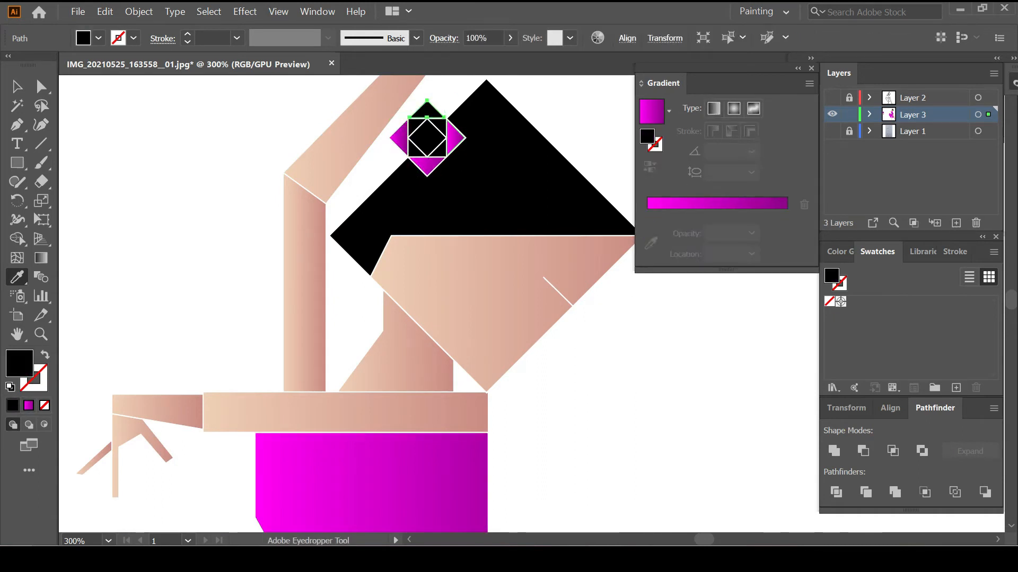
pyautogui.click(453, 139)
# Step: Apply the magenta gradient to the central diamond and the four inner corner triangles of the hair ornament
pyautogui.scroll(2, 444, 139)
pyautogui.keyDown('ctrl'); pyautogui.click(409, 136); pyautogui.keyUp('ctrl')
pyautogui.click(461, 137)
pyautogui.keyDown('ctrl'); pyautogui.click(435, 110); pyautogui.keyUp('ctrl')
pyautogui.click(461, 137)
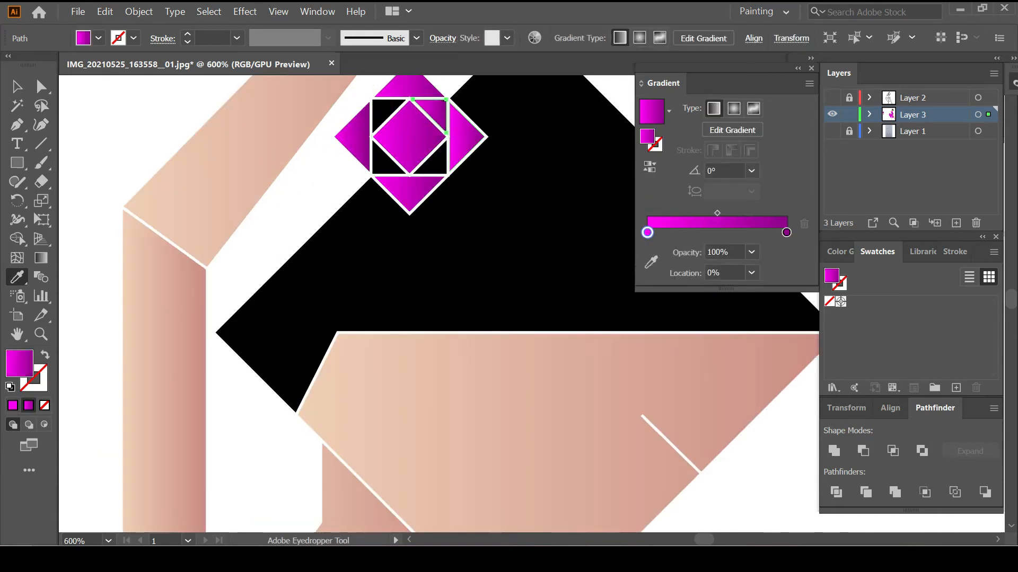
pyautogui.keyDown('ctrl'); pyautogui.click(436, 162); pyautogui.keyUp('ctrl')
pyautogui.click(462, 137)
pyautogui.keyDown('ctrl'); pyautogui.click(384, 162); pyautogui.keyUp('ctrl')
pyautogui.click(461, 136)
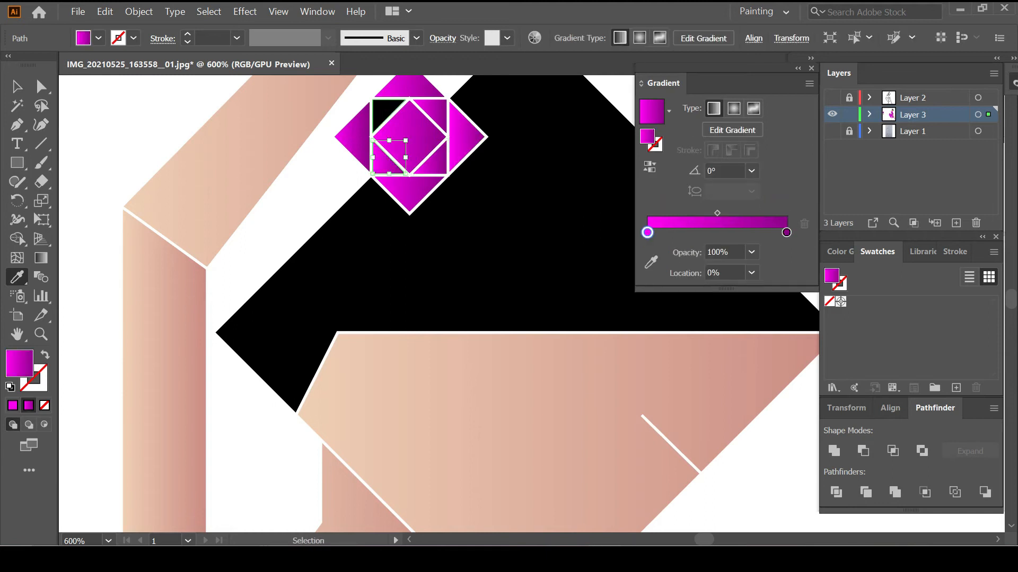
pyautogui.keyDown('ctrl'); pyautogui.click(385, 111); pyautogui.keyUp('ctrl')
pyautogui.click(461, 137)
# Step: Show and unlock the outlines on Layer 2 and set the stroke weight of all of them to 0.5 pt
pyautogui.hotkey('ctrl', '0')
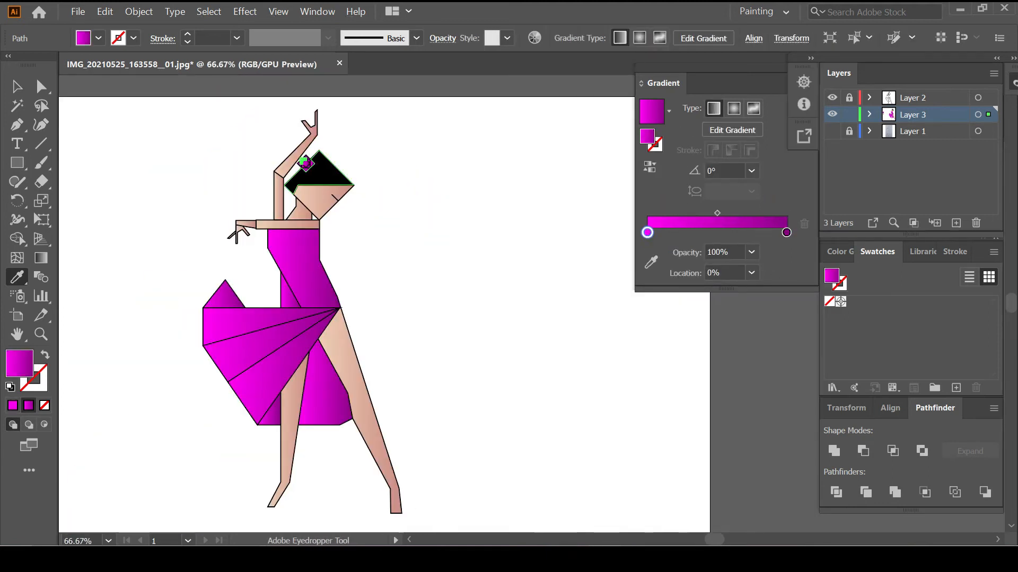
pyautogui.press('v')
pyautogui.hotkey('ctrl', 'shift', 'a')
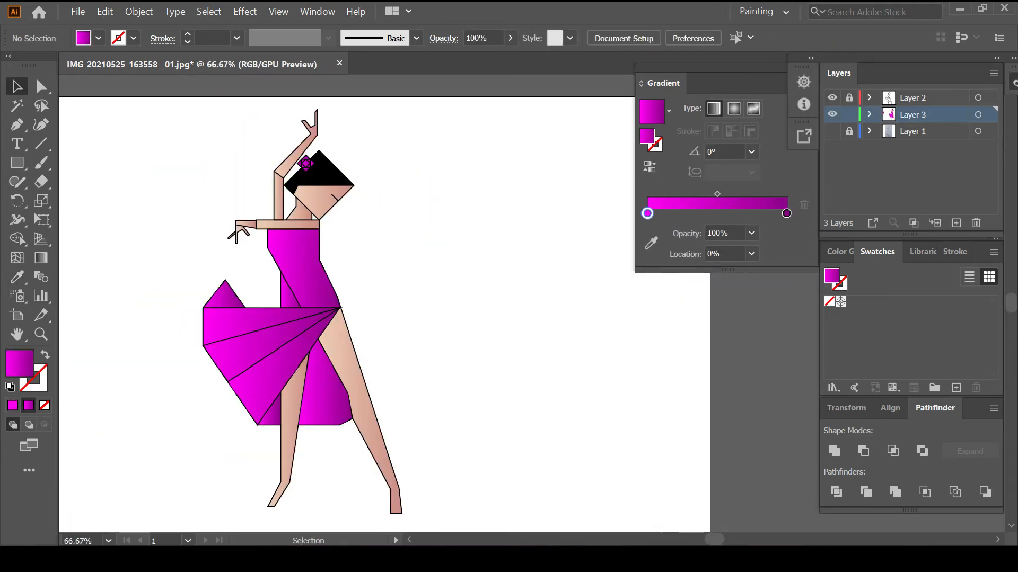
pyautogui.click(928, 97)
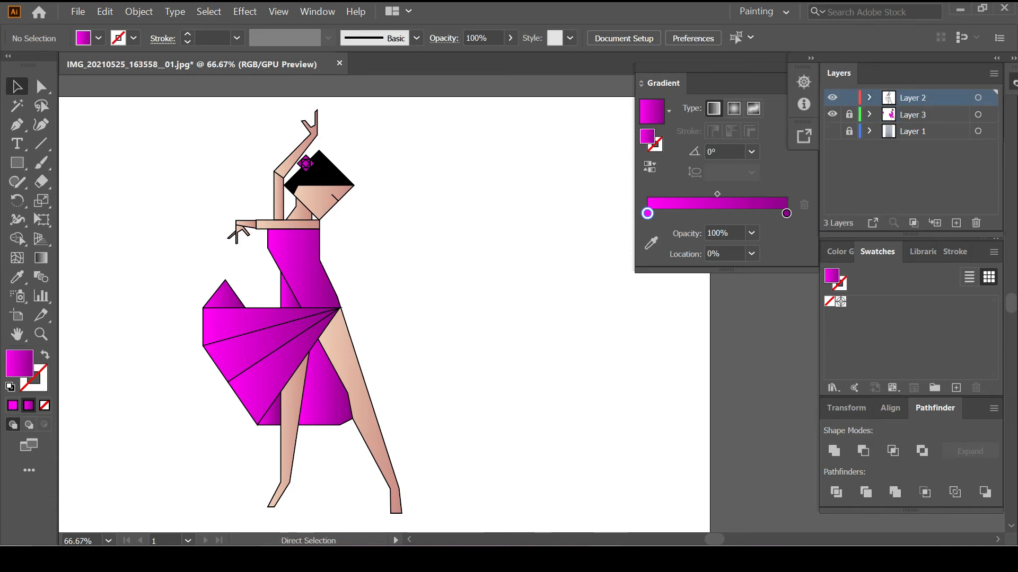
pyautogui.hotkey('ctrl', 'a')
pyautogui.click(187, 42)
pyautogui.click(188, 41)
pyautogui.hotkey('ctrl', 'shift', 'a')
pyautogui.hscroll(-1, 384, 313)
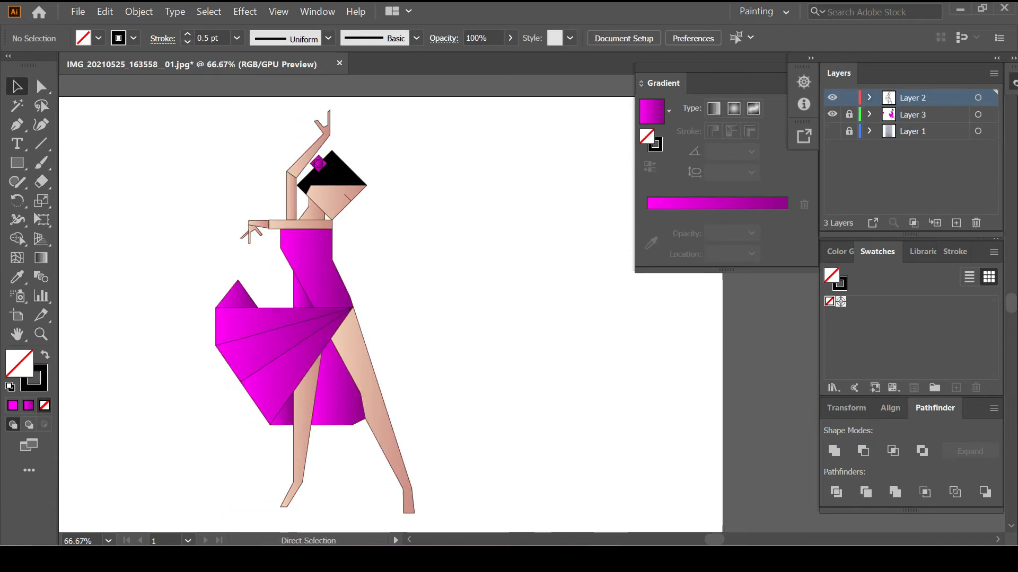
# Step: Redraw the leg gradients on Layer 3 at about -153.8° on the longer leg and about 2.8° on the shorter one
pyautogui.hscroll(-3, 346, 312)
pyautogui.click(928, 115)
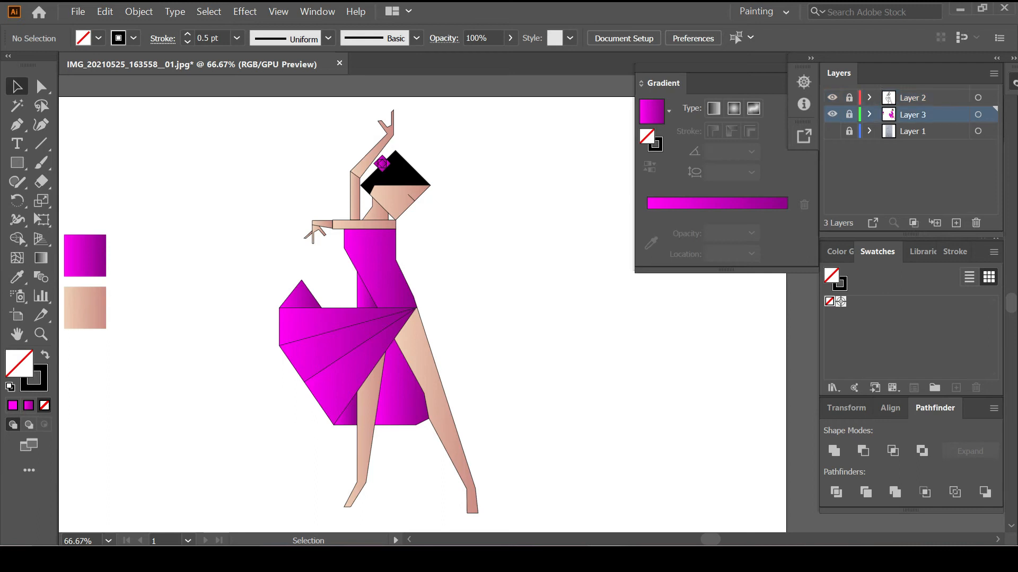
pyautogui.click(435, 399)
pyautogui.press('g')
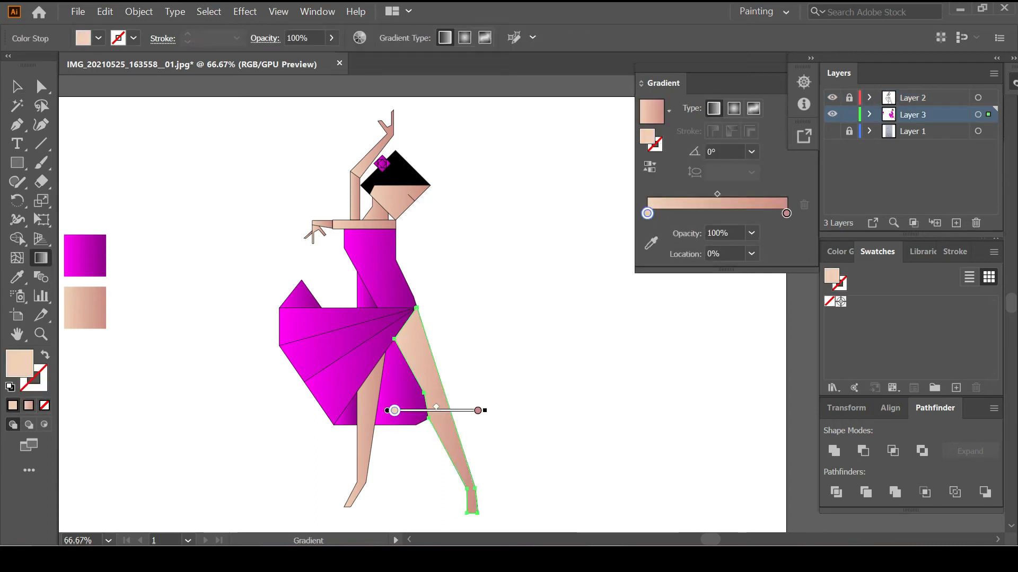
pyautogui.moveTo(492, 387); pyautogui.dragTo(416, 410)
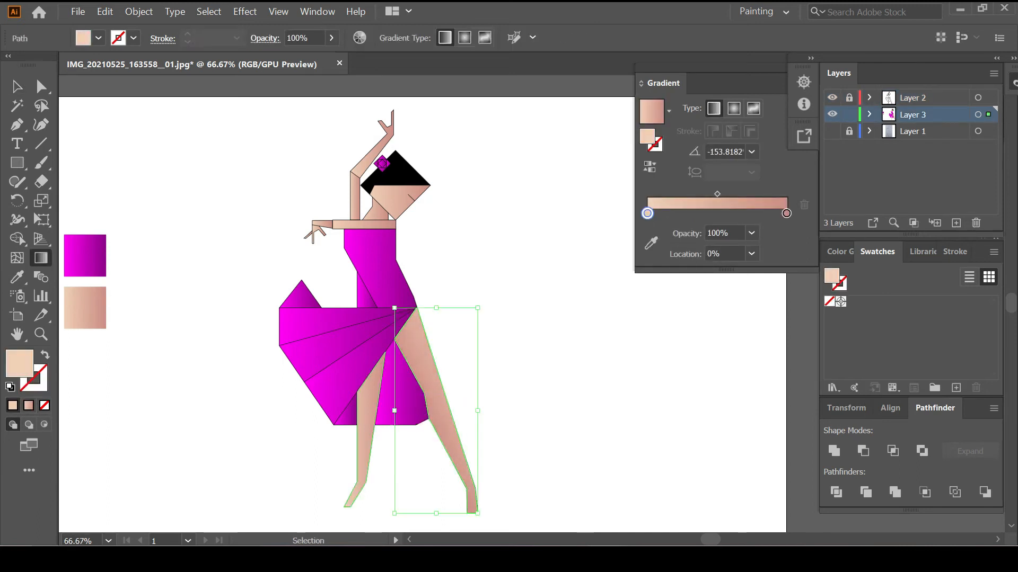
pyautogui.click(365, 426)
pyautogui.moveTo(294, 431); pyautogui.dragTo(392, 438)
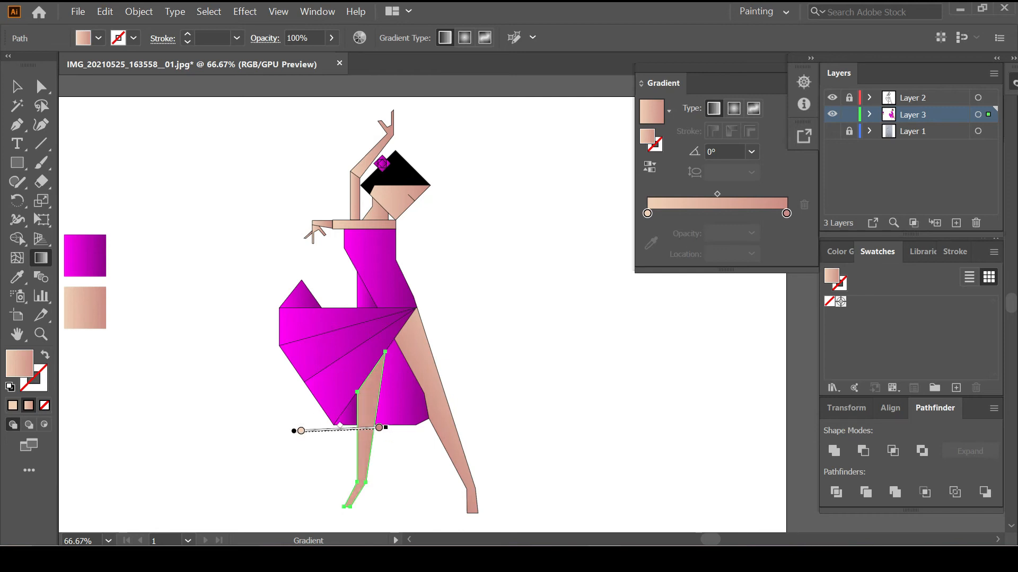
pyautogui.hotkey('ctrl', 'shift', 'a')
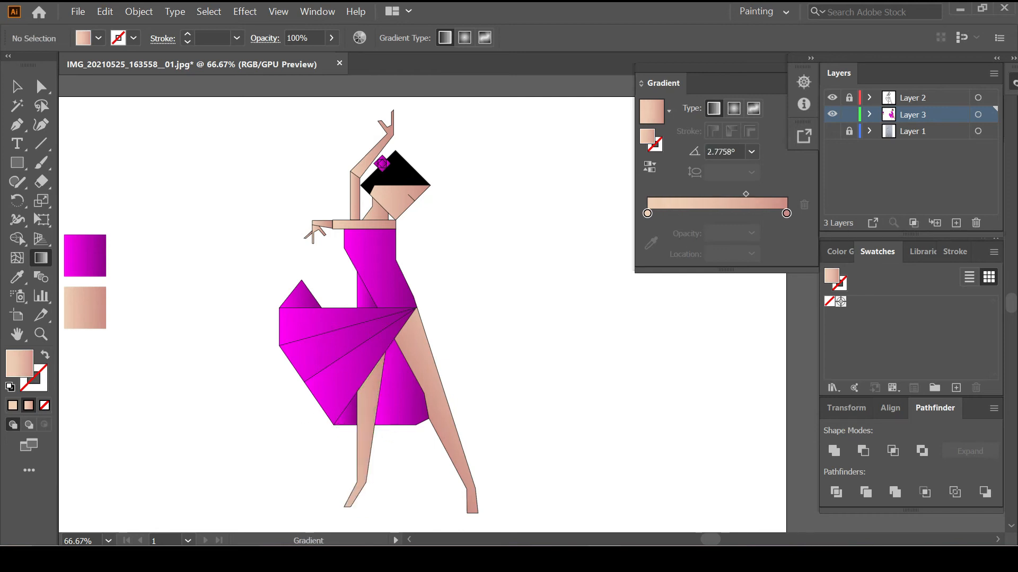
# Step: Redraw the magenta gradients on the three skirt pleats, at about -87° on the lowest and -90° on the uppermost
pyautogui.keyDown('ctrl'); pyautogui.click(339, 379); pyautogui.keyUp('ctrl')
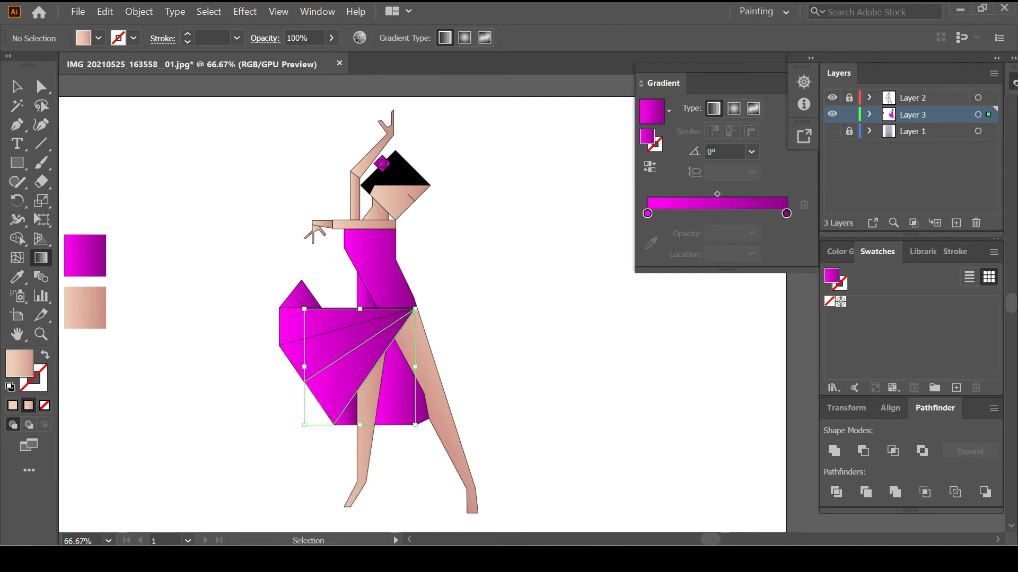
pyautogui.moveTo(331, 330)
pyautogui.mouseDown()
pyautogui.moveTo(337, 388)
pyautogui.moveTo(361, 370)
pyautogui.mouseUp()
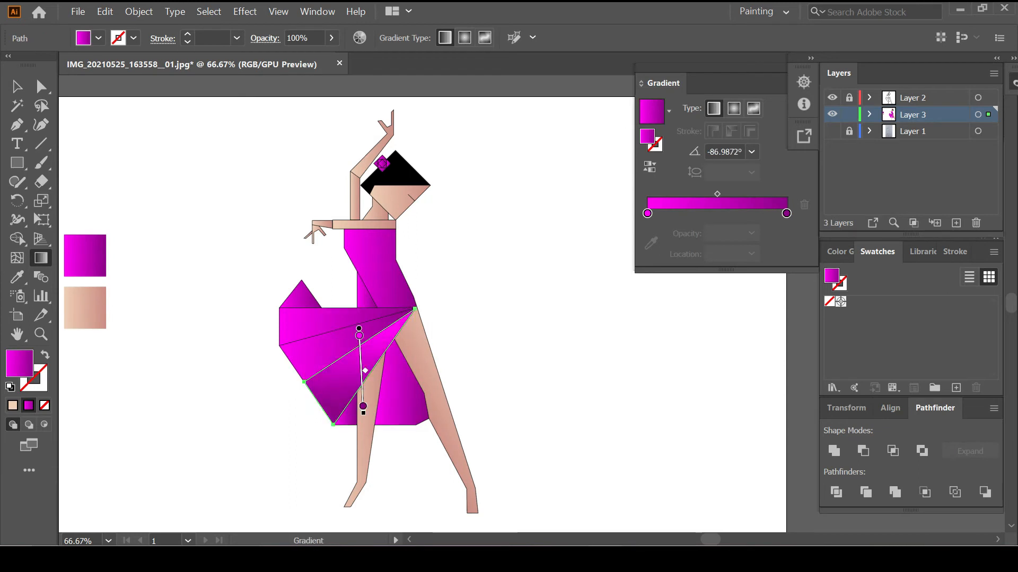
pyautogui.keyDown('ctrl'); pyautogui.click(329, 350); pyautogui.keyUp('ctrl')
pyautogui.moveTo(257, 378); pyautogui.dragTo(354, 335)
pyautogui.keyDown('ctrl'); pyautogui.click(318, 322); pyautogui.keyUp('ctrl')
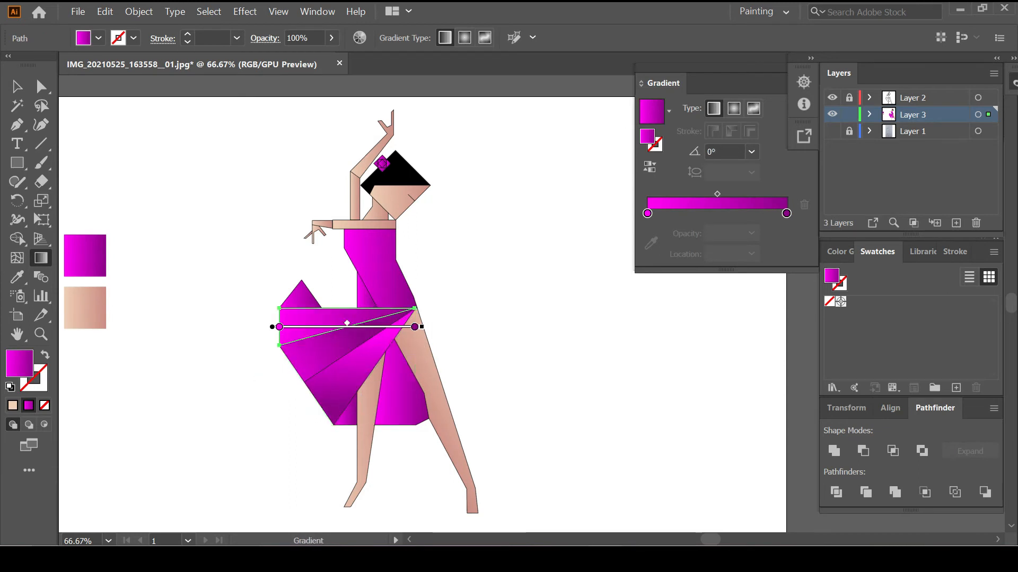
pyautogui.moveTo(296, 236); pyautogui.dragTo(298, 399)
pyautogui.hotkey('ctrl', 'shift', 'a')
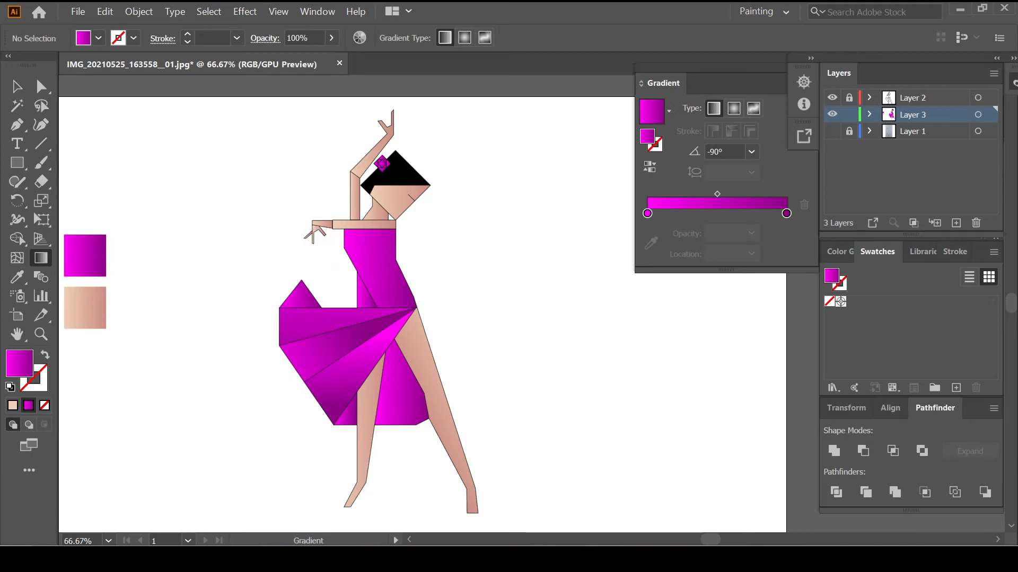
# Step: Redraw the gradient on the skirt panel between the legs, dark above to magenta below, and on the small lower skirt triangle
pyautogui.keyDown('ctrl'); pyautogui.click(396, 377); pyautogui.keyUp('ctrl')
pyautogui.moveTo(397, 381); pyautogui.dragTo(420, 456)
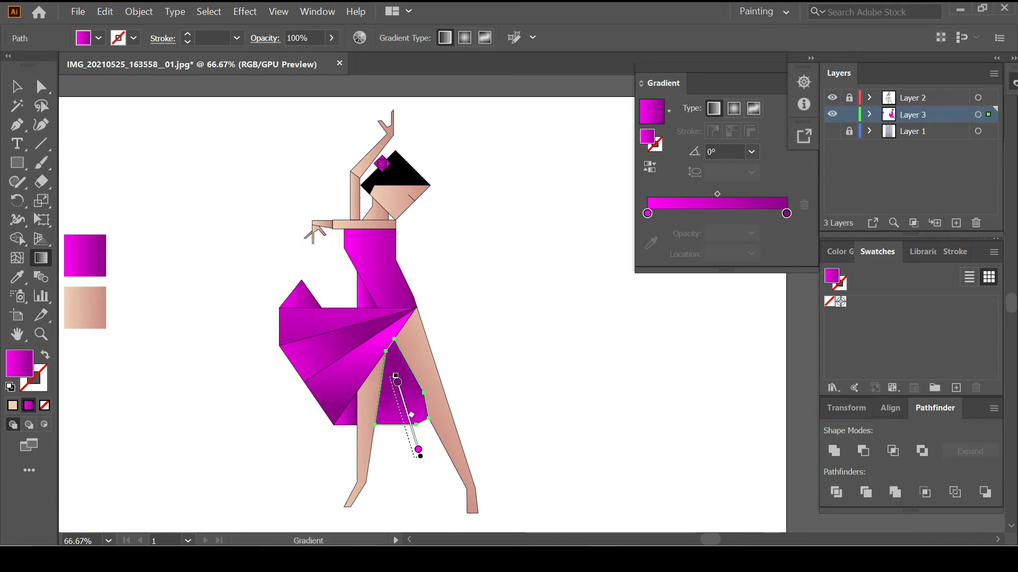
pyautogui.keyDown('ctrl'); pyautogui.click(361, 411); pyautogui.keyUp('ctrl')
pyautogui.moveTo(330, 425); pyautogui.dragTo(330, 424)
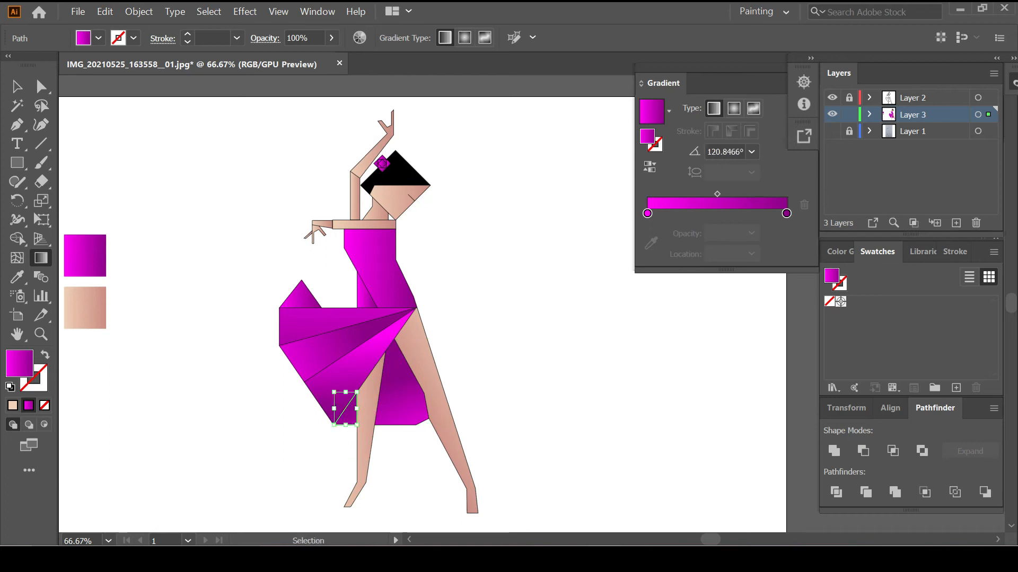
pyautogui.hotkey('ctrl', 'shift', 'a')
# Step: Redraw the gradient on the raised triangular skirt tip at about -168.4°
pyautogui.scroll(1, 309, 313)
pyautogui.keyDown('ctrl'); pyautogui.click(298, 294); pyautogui.keyUp('ctrl')
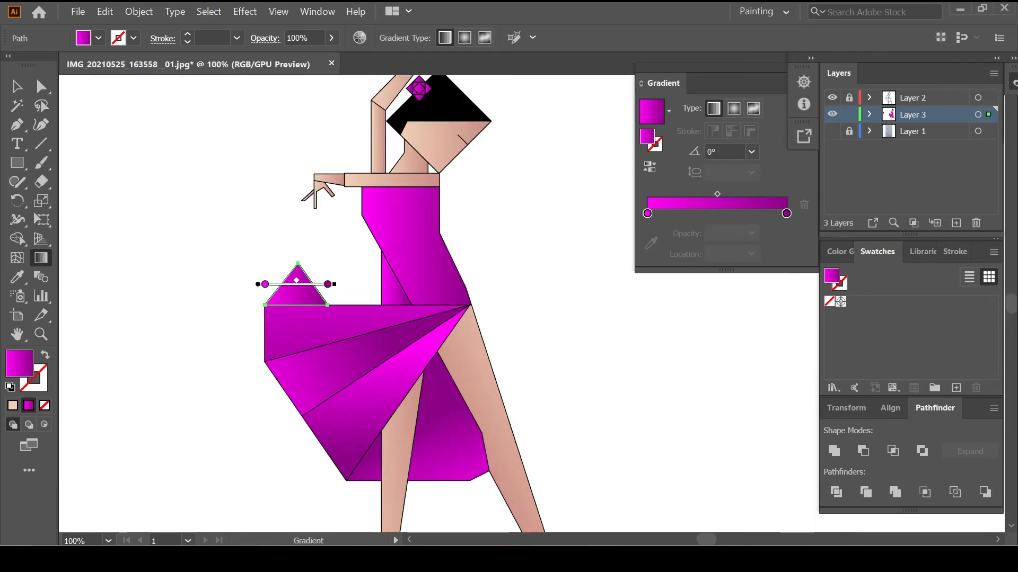
pyautogui.moveTo(357, 277); pyautogui.dragTo(290, 288)
pyautogui.hotkey('ctrl', 'shift', 'a')
# Step: Redraw the bodice gradient diagonally from its upper corner and the small waist triangle's gradient at about -39.8°
pyautogui.scroll(3, 403, 305)
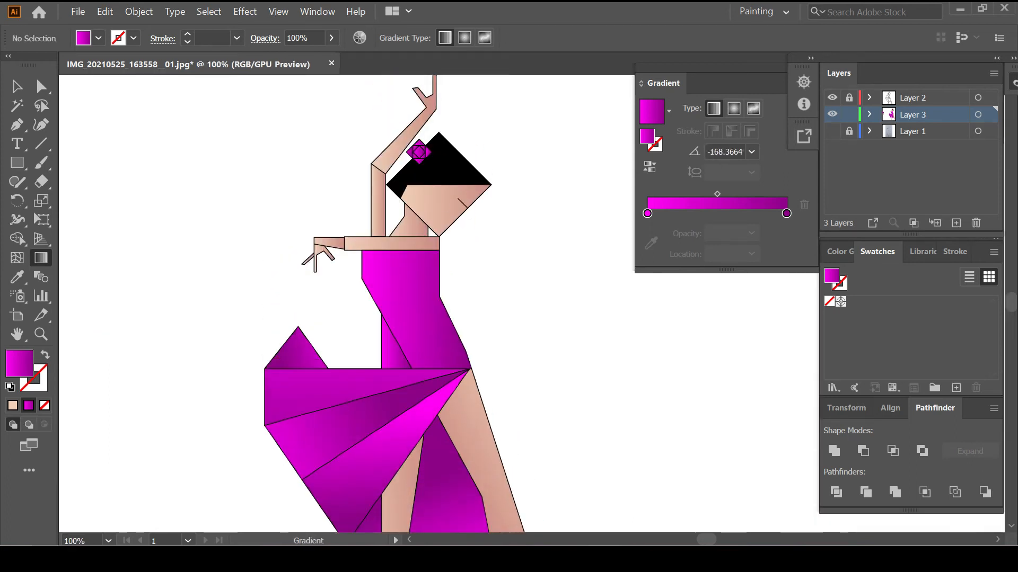
pyautogui.keyDown('ctrl'); pyautogui.click(413, 309); pyautogui.keyUp('ctrl')
pyautogui.moveTo(493, 268); pyautogui.dragTo(391, 342)
pyautogui.hotkey('ctrl', 'shift', 'a')
pyautogui.keyDown('ctrl'); pyautogui.click(392, 350); pyautogui.keyUp('ctrl')
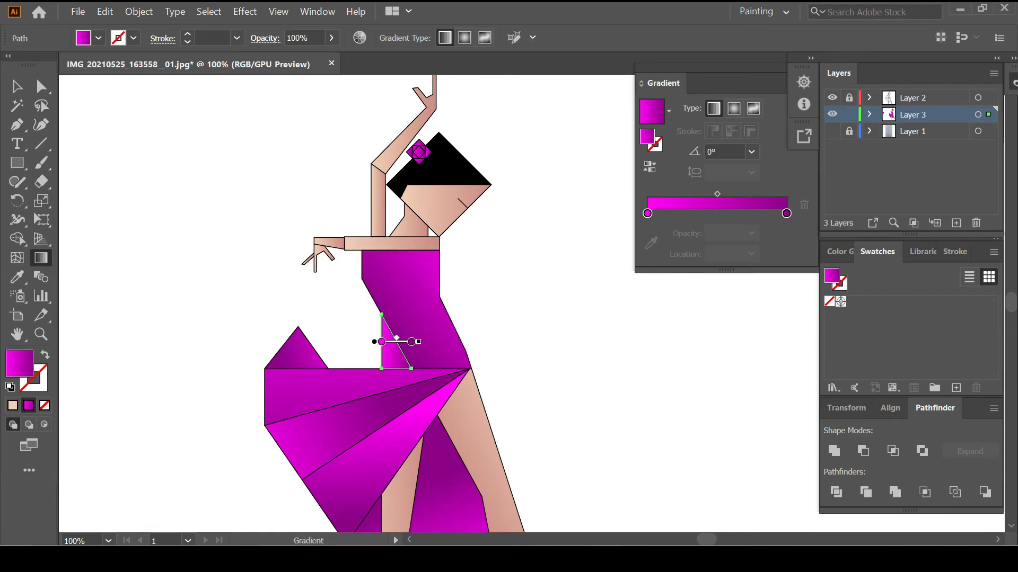
pyautogui.moveTo(330, 295); pyautogui.dragTo(415, 369)
pyautogui.hotkey('ctrl', 'shift', 'a')
pyautogui.scroll(3, 347, 305)
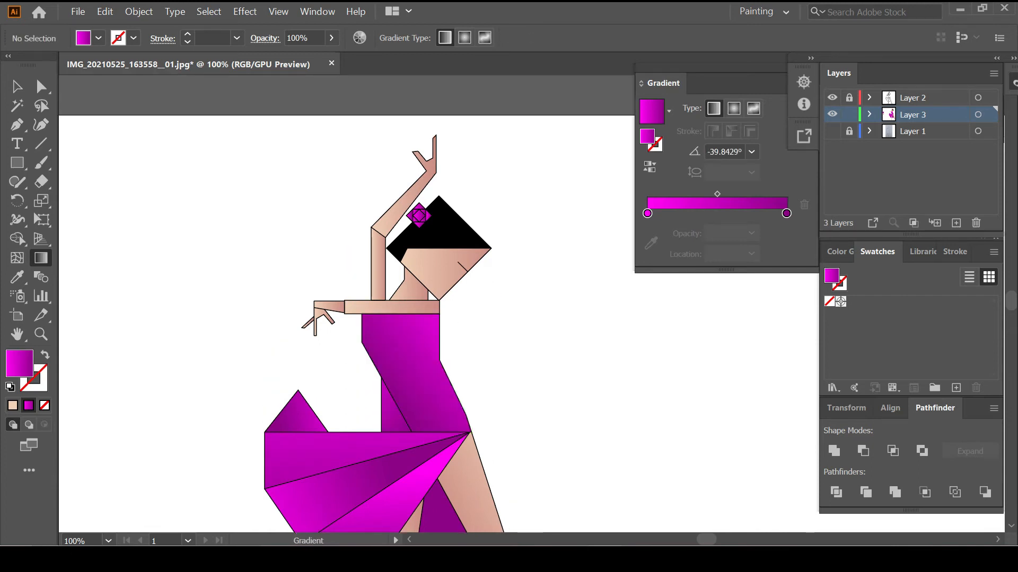
# Step: Change the end colour of the longer leg's gradient to coral, with H 6.09, S 60.79 and B 89.02
pyautogui.scroll(-3, 346, 305)
pyautogui.press('v')
pyautogui.click(460, 403)
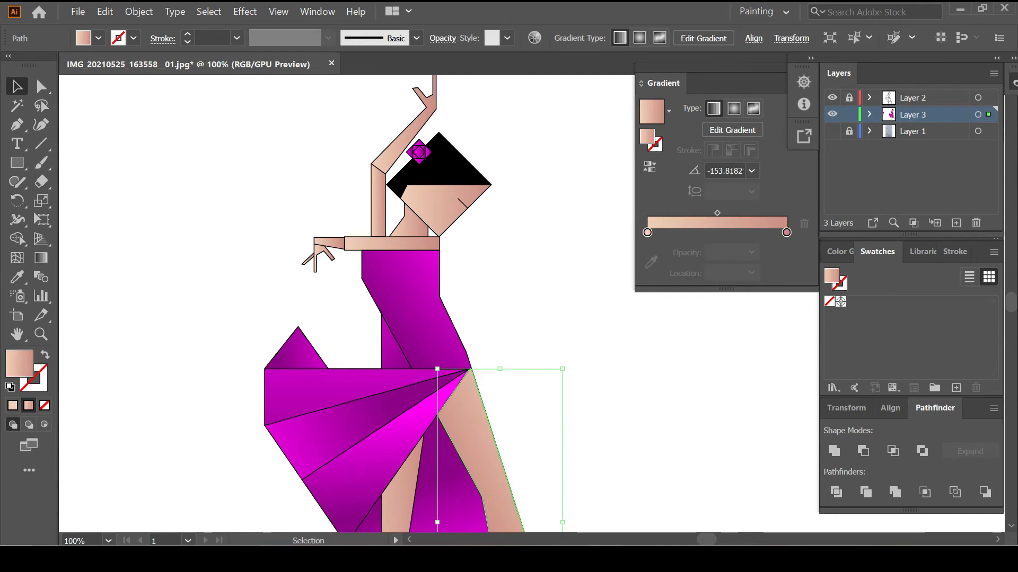
pyautogui.doubleClick(786, 233)
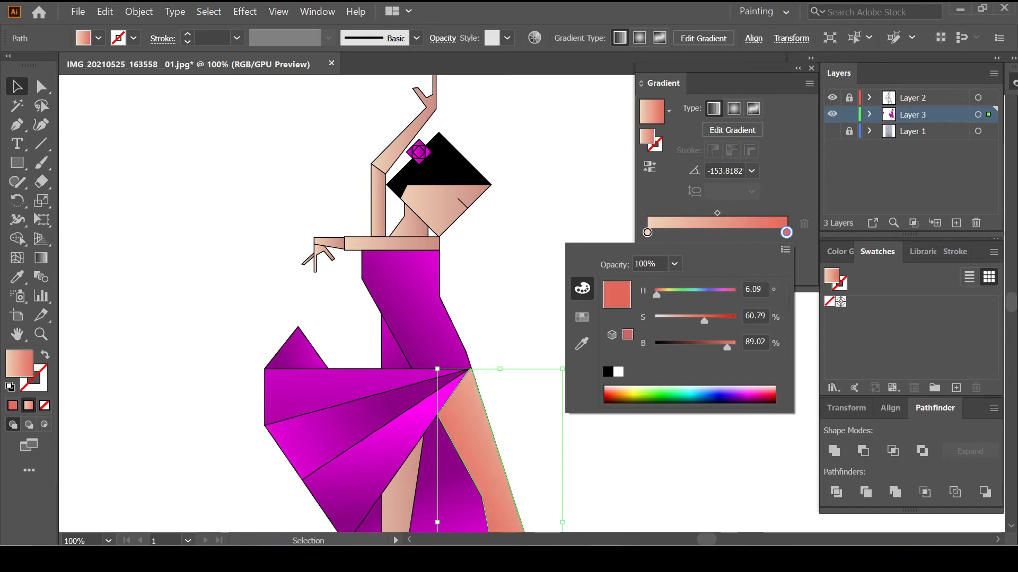
pyautogui.click(534, 482)
# Step: Copy the coral skin gradient from the longer leg to the shorter leg and the horizontal arm
pyautogui.scroll(-2, 534, 371)
pyautogui.click(398, 450)
pyautogui.press('i')
pyautogui.click(477, 382)
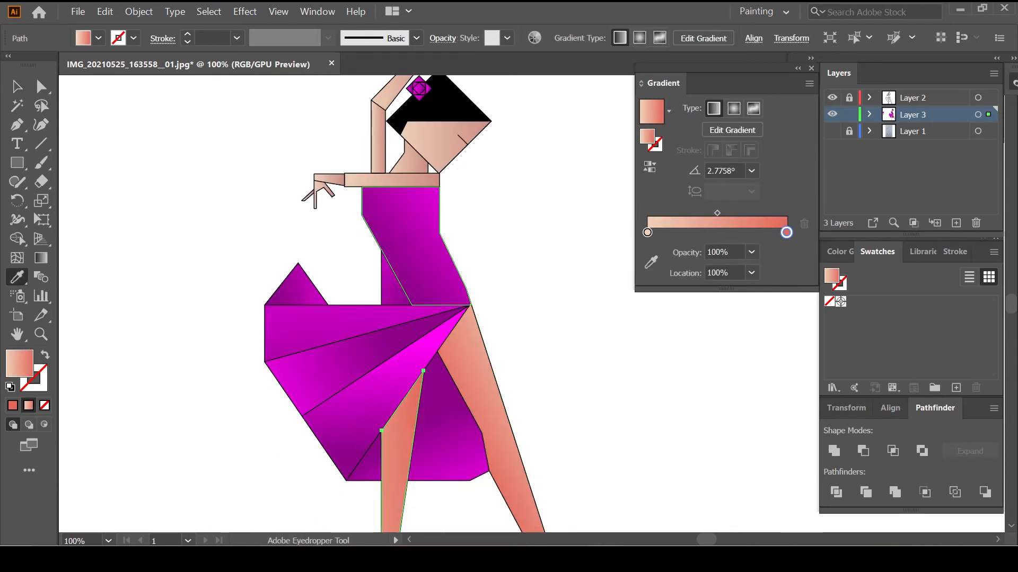
pyautogui.keyDown('ctrl'); pyautogui.click(392, 180); pyautogui.keyUp('ctrl')
pyautogui.click(477, 381)
# Step: Copy the coral skin gradient to the face, the neck and the tapered hand piece of the horizontal arm
pyautogui.keyDown('ctrl'); pyautogui.click(445, 143); pyautogui.keyUp('ctrl')
pyautogui.click(477, 382)
pyautogui.keyDown('ctrl'); pyautogui.click(413, 161); pyautogui.keyUp('ctrl')
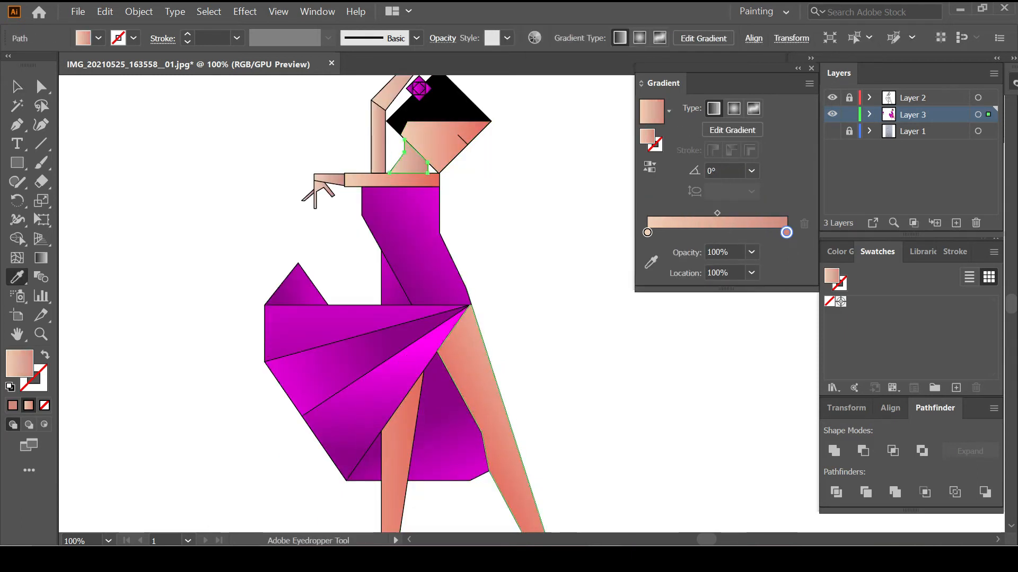
pyautogui.click(477, 382)
pyautogui.keyDown('ctrl'); pyautogui.click(328, 179); pyautogui.keyUp('ctrl')
pyautogui.click(477, 382)
# Step: Copy the coral skin gradient to the finger pieces of the horizontal arm's hand
pyautogui.scroll(2, 320, 186)
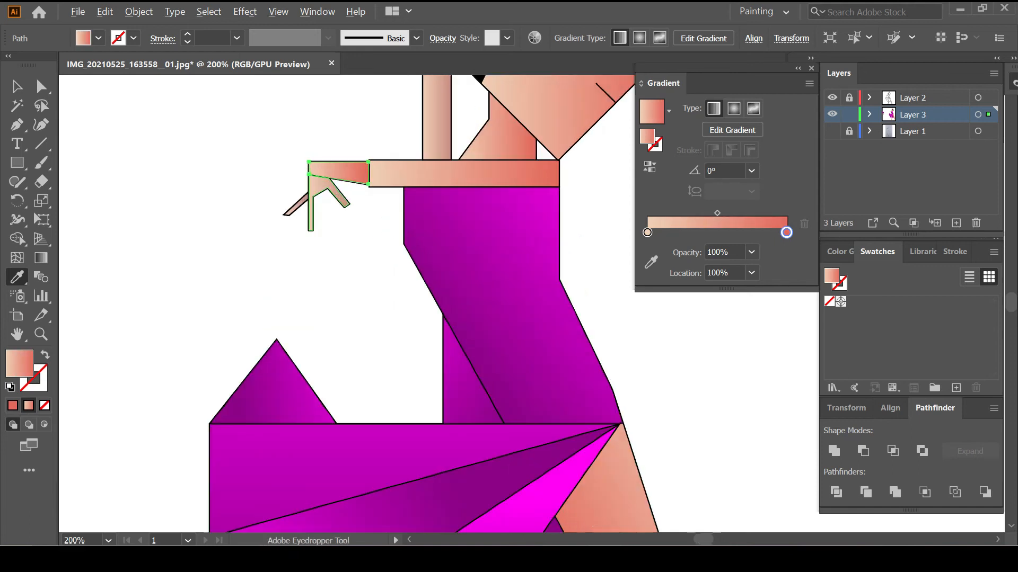
pyautogui.keyDown('ctrl'); pyautogui.click(320, 187); pyautogui.keyUp('ctrl')
pyautogui.click(350, 171)
pyautogui.keyDown('ctrl'); pyautogui.click(296, 206); pyautogui.keyUp('ctrl')
pyautogui.click(350, 171)
# Step: Copy the coral skin gradient to both pieces of the raised arm and clear the selection
pyautogui.scroll(2, 436, 174)
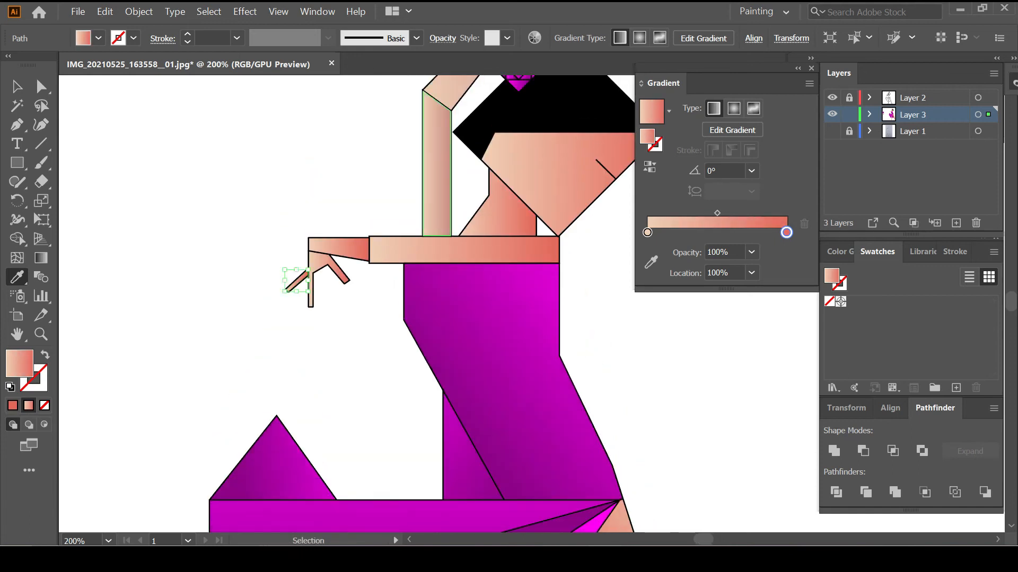
pyautogui.scroll(2, 436, 175)
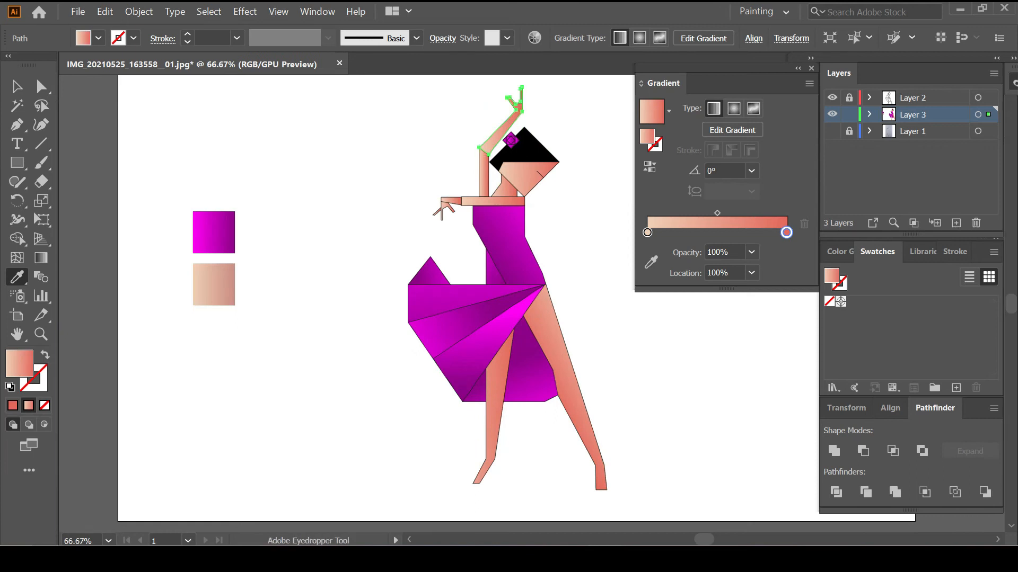
pyautogui.press('v')
pyautogui.hotkey('ctrl', 'shift', 'a')
pyautogui.hscroll(1, 440, 296)
pyautogui.scroll(1, 591, 341)
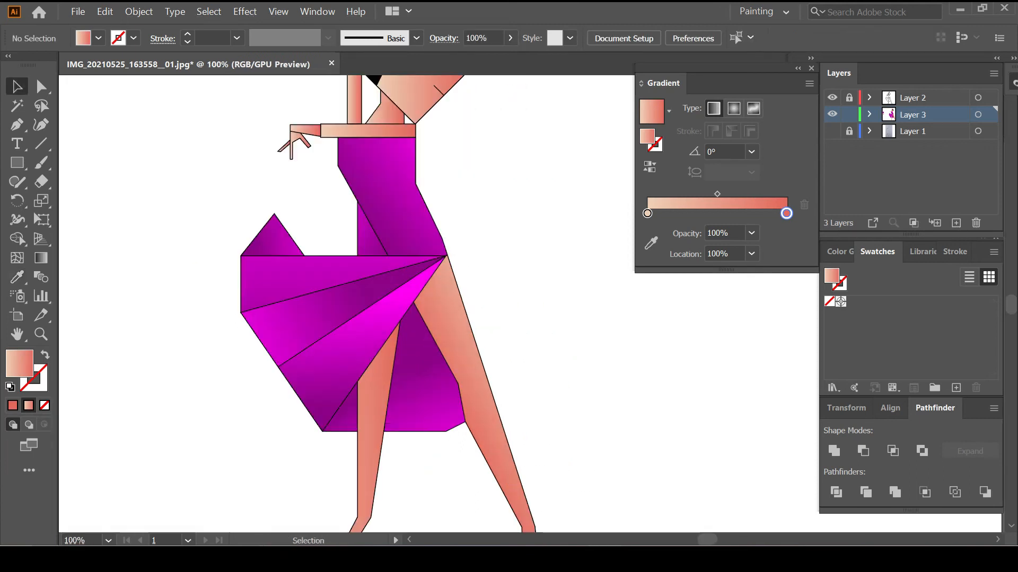
# Step: Lock Layer 3, reset the colours to no fill with a black stroke, and add a new layer directly above Layer 1
pyautogui.scroll(-1, 591, 341)
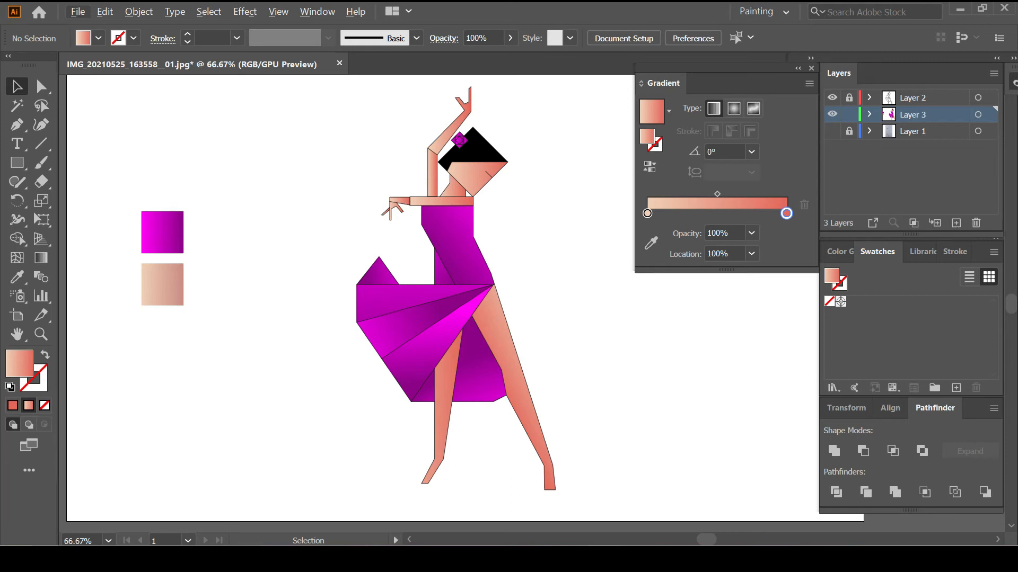
pyautogui.click(832, 97)
pyautogui.click(832, 98)
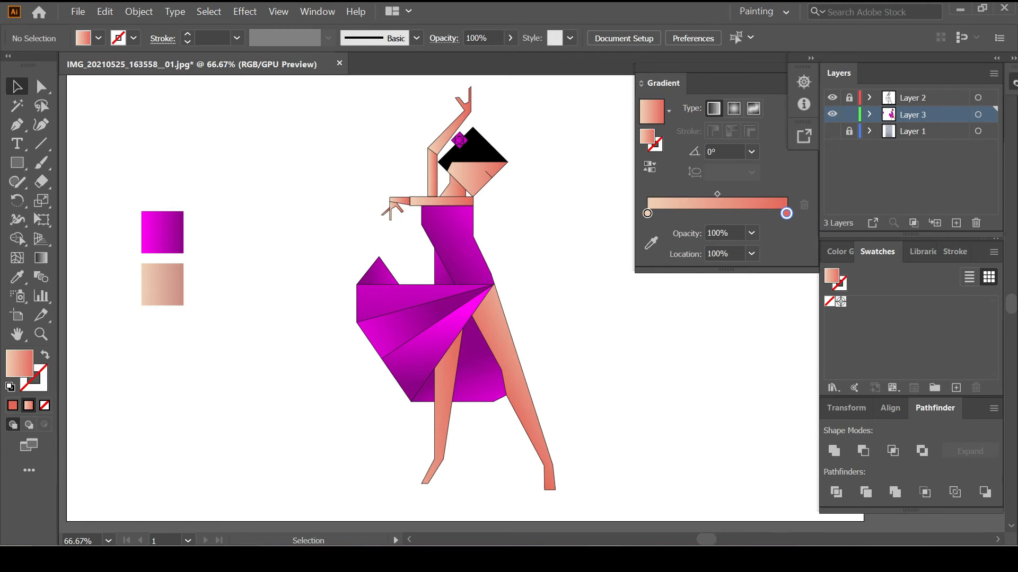
pyautogui.click(927, 131)
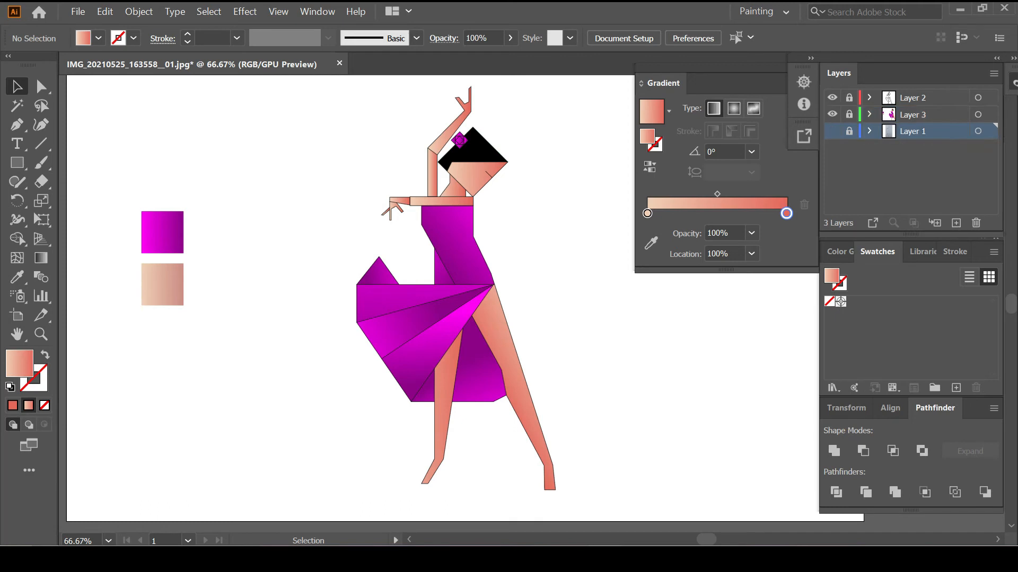
pyautogui.press('d')
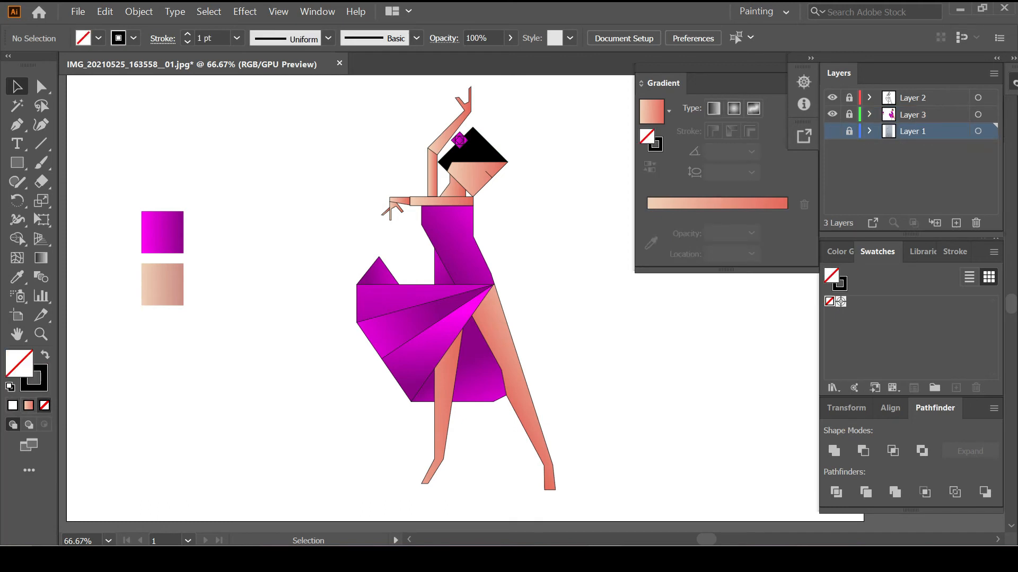
pyautogui.click(956, 222)
# Step: Draw a closed high-heel shoe shape with the Pen under the shorter leg's foot, filled black without a stroke
pyautogui.scroll(1, 475, 416)
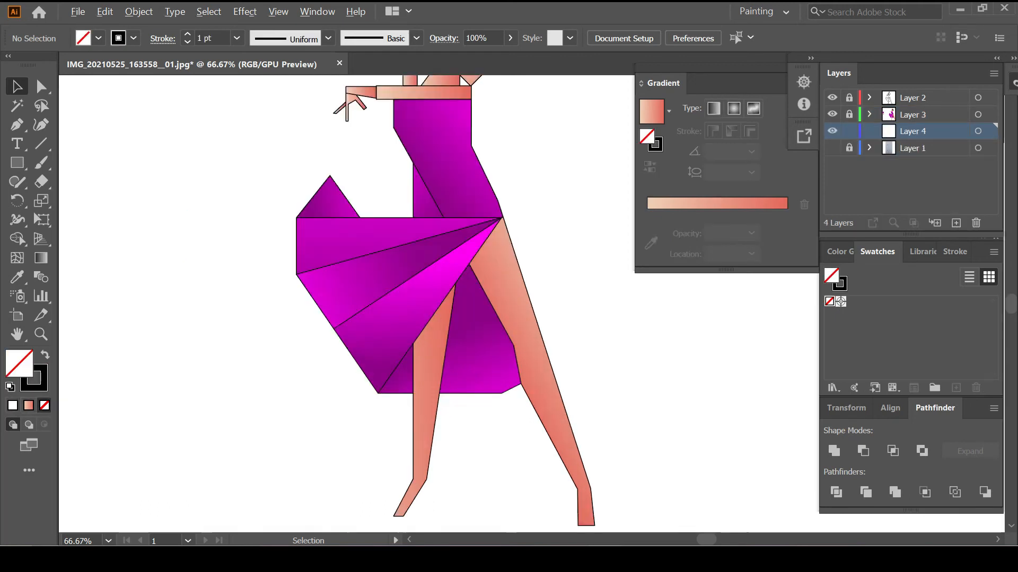
pyautogui.scroll(-2, 480, 413)
pyautogui.press('p')
pyautogui.scroll(3, 385, 463)
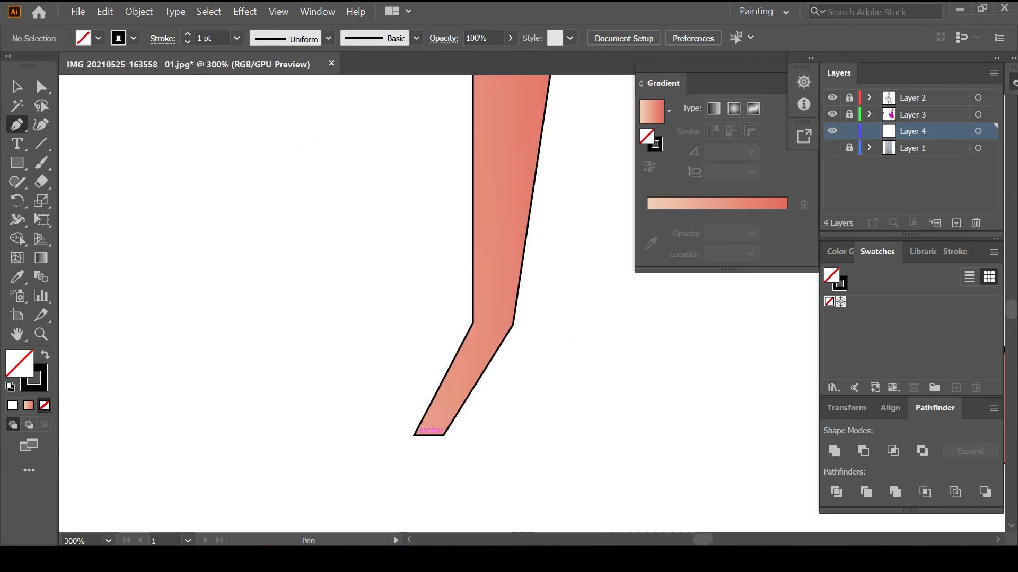
pyautogui.click(414, 436)
pyautogui.click(407, 446)
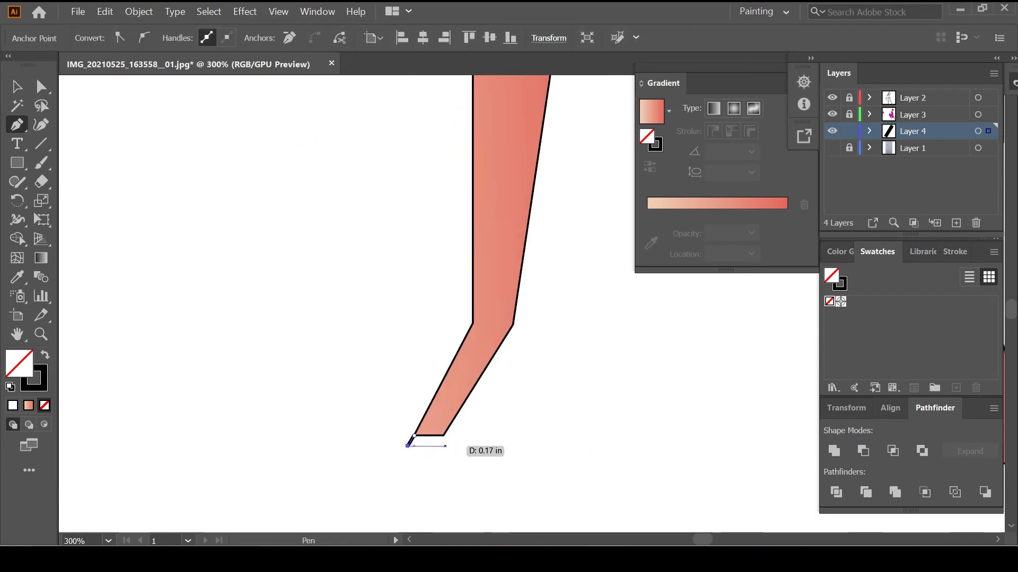
pyautogui.click(448, 446)
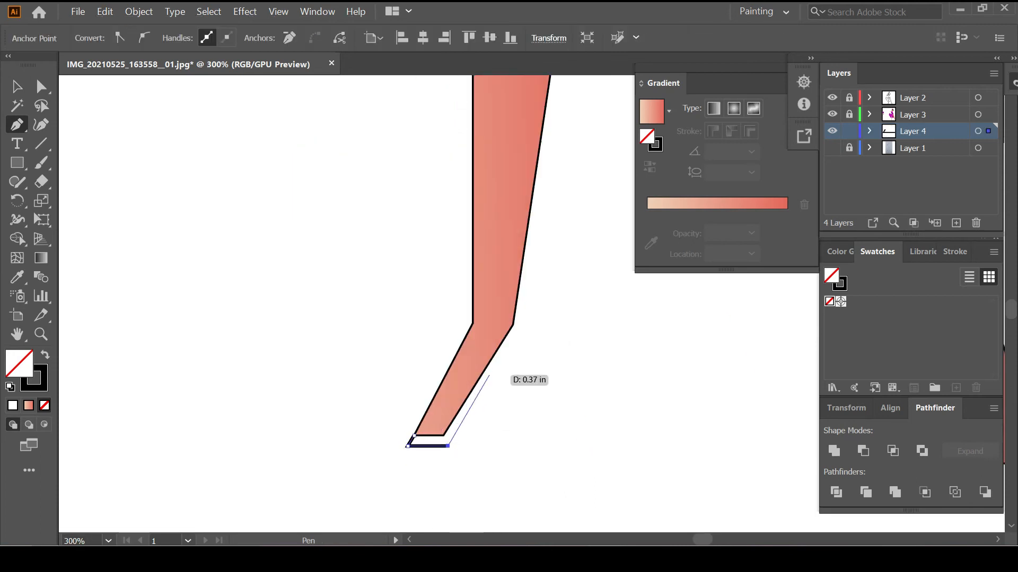
pyautogui.click(513, 342)
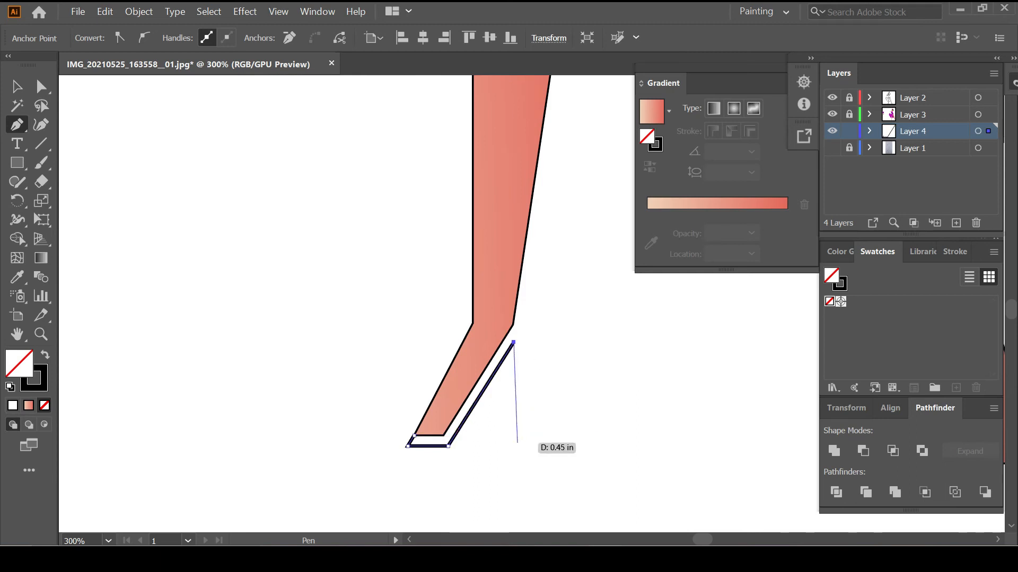
pyautogui.click(513, 446)
pyautogui.click(526, 446)
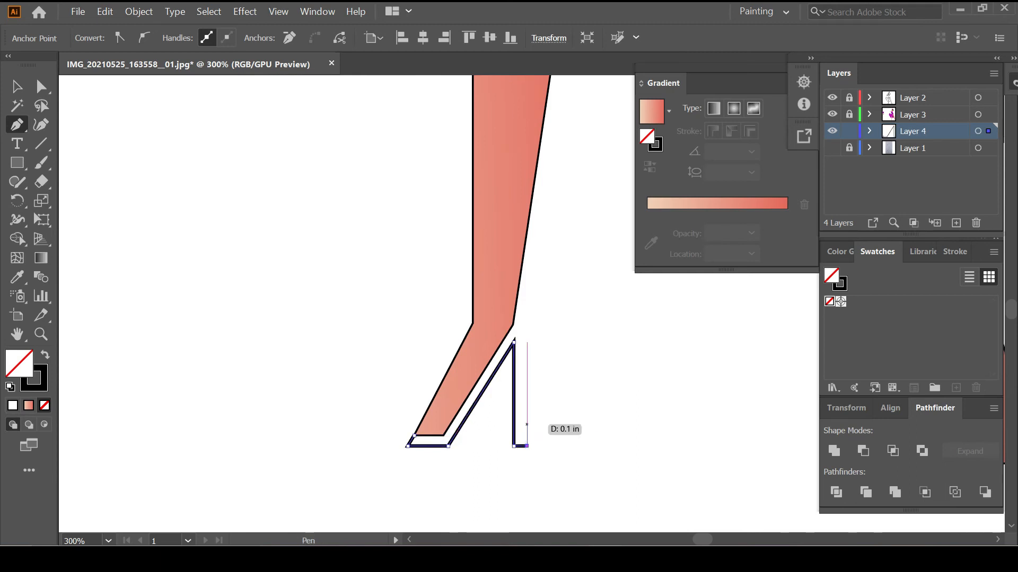
pyautogui.keyDown('shift'); pyautogui.click(527, 336); pyautogui.keyUp('shift')
pyautogui.click(508, 314)
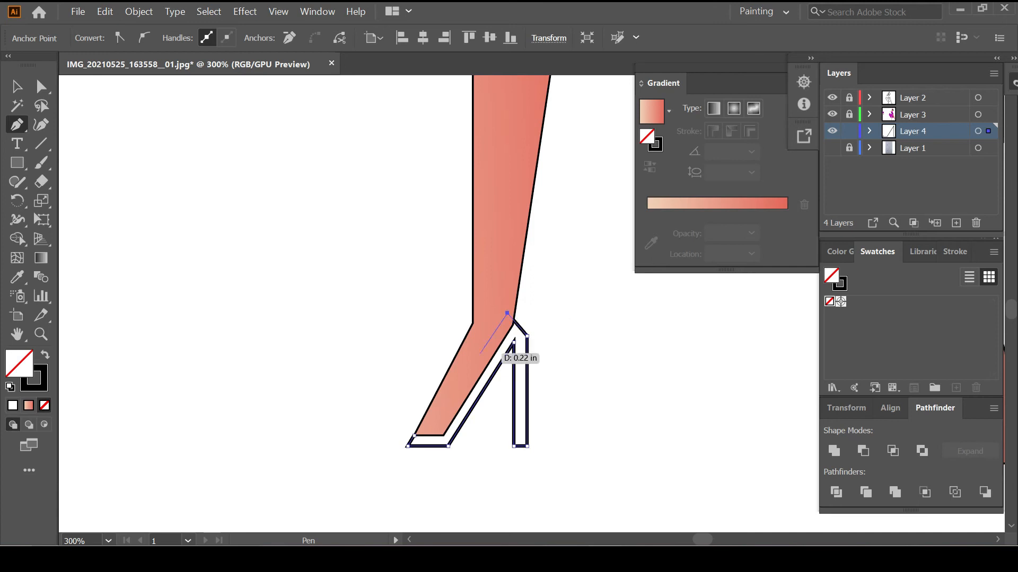
pyautogui.hotkey('shift', 'x')
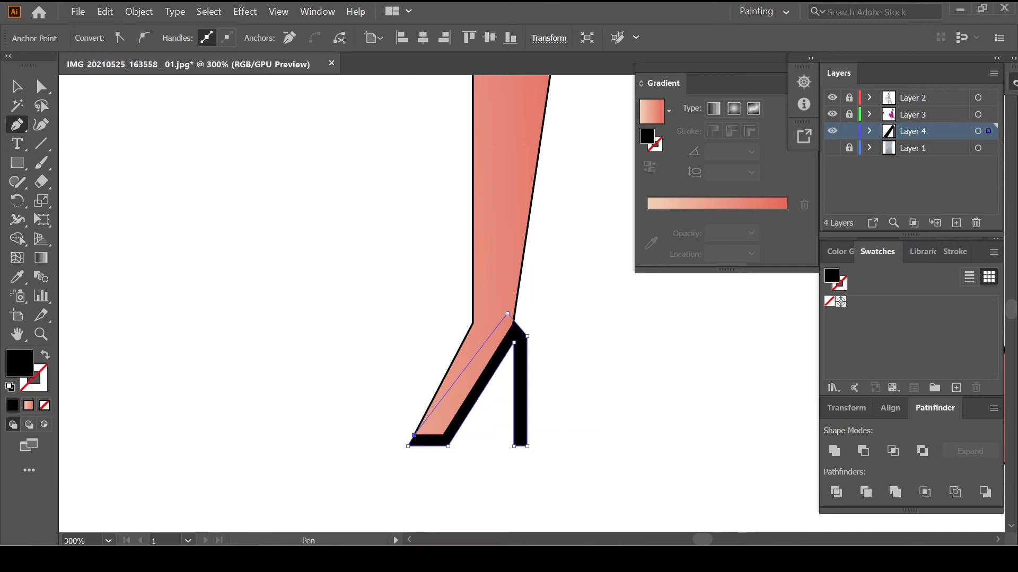
pyautogui.hotkey('ctrl', 'shift', 'a')
# Step: Draw a narrow horizontal black strap with the Pen across the middle of the shorter leg's foot
pyautogui.scroll(1, 517, 400)
pyautogui.scroll(1, 448, 376)
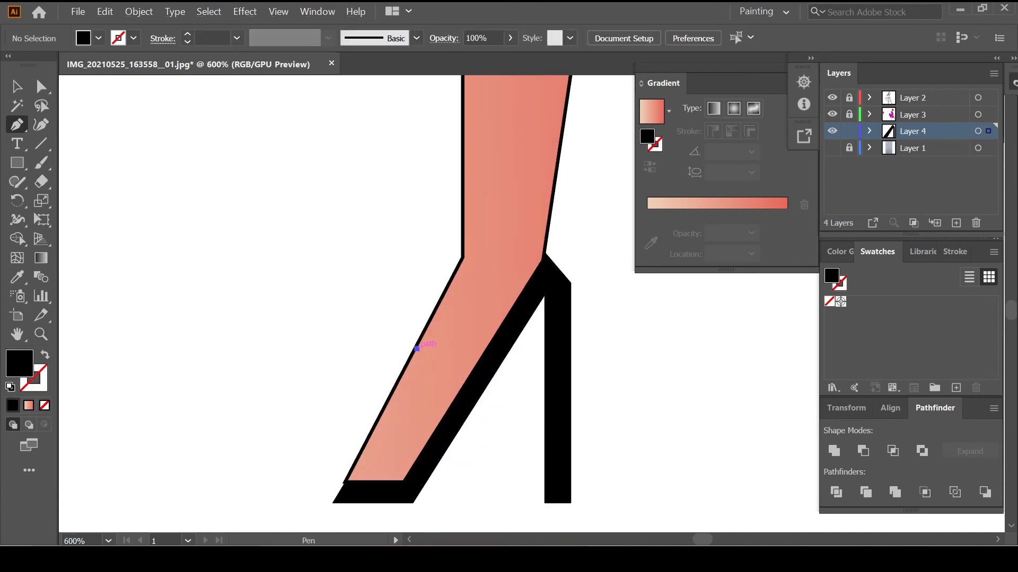
pyautogui.click(417, 349)
pyautogui.click(405, 369)
pyautogui.click(482, 369)
pyautogui.keyDown('shift'); pyautogui.click(493, 357); pyautogui.keyUp('shift')
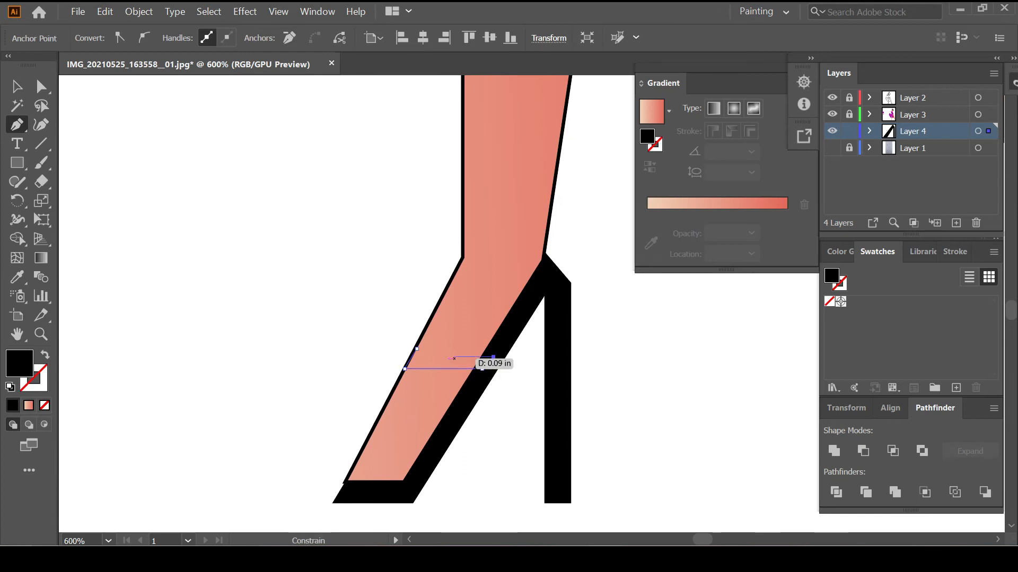
pyautogui.hotkey('ctrl', 'shift', 'a')
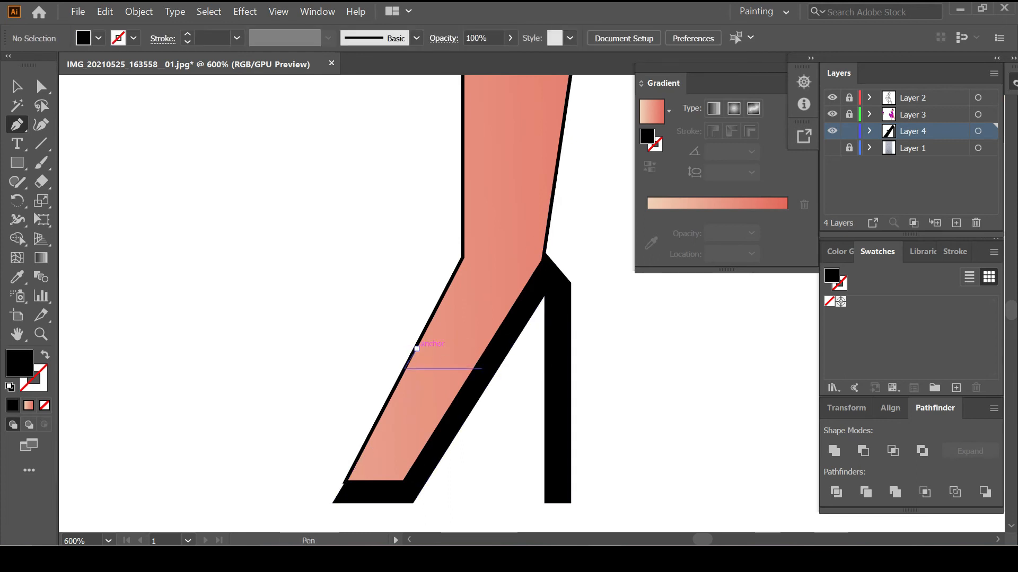
pyautogui.click(417, 349)
pyautogui.click(490, 349)
pyautogui.click(482, 369)
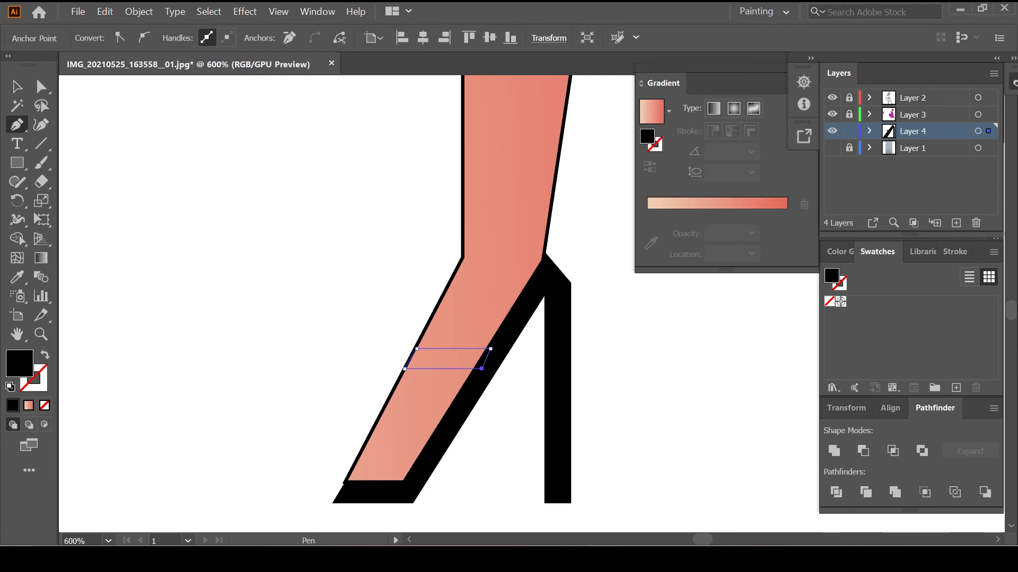
# Step: Move the shorter leg's shoe strap to Layer 3 and clear the selection
pyautogui.moveTo(988, 131); pyautogui.dragTo(988, 115)
pyautogui.keyDown('ctrl'); pyautogui.click(645, 360); pyautogui.keyUp('ctrl')
pyautogui.scroll(-2, 566, 363)
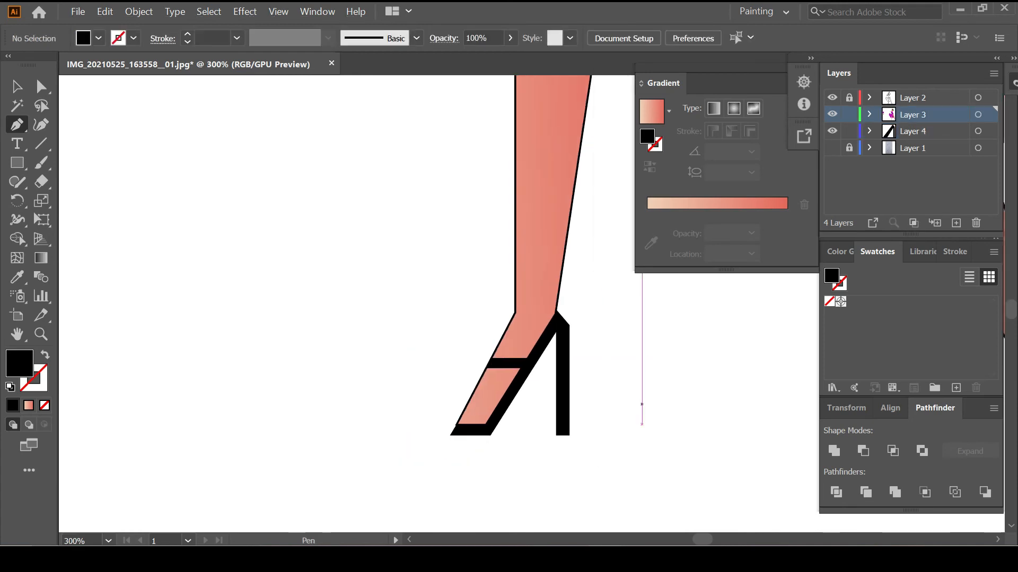
pyautogui.moveTo(658, 368); pyautogui.dragTo(557, 371)
pyautogui.hscroll(5, 557, 371)
pyautogui.press('v')
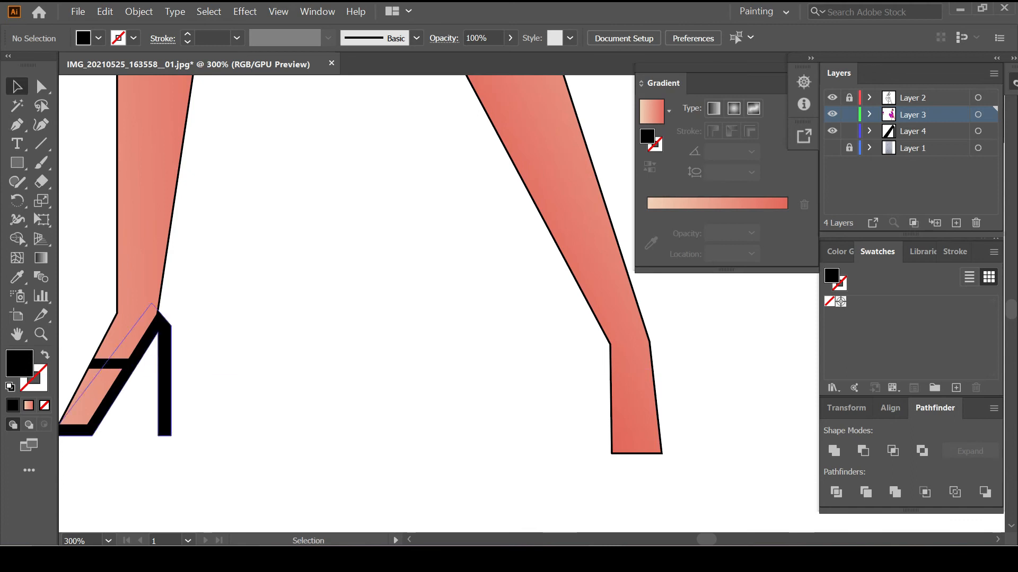
pyautogui.press('p')
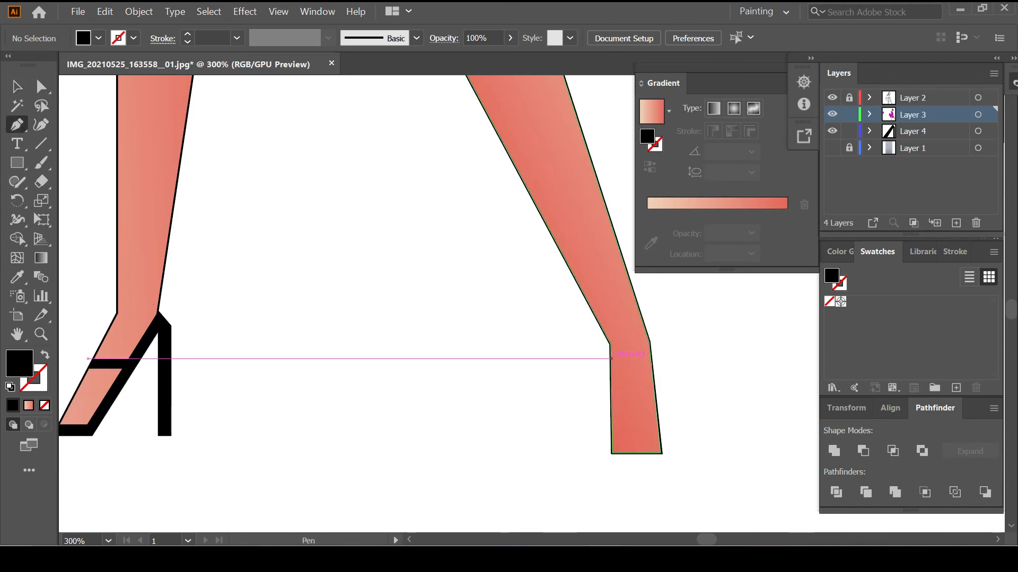
pyautogui.scroll(3, 612, 359)
pyautogui.scroll(-2, 612, 359)
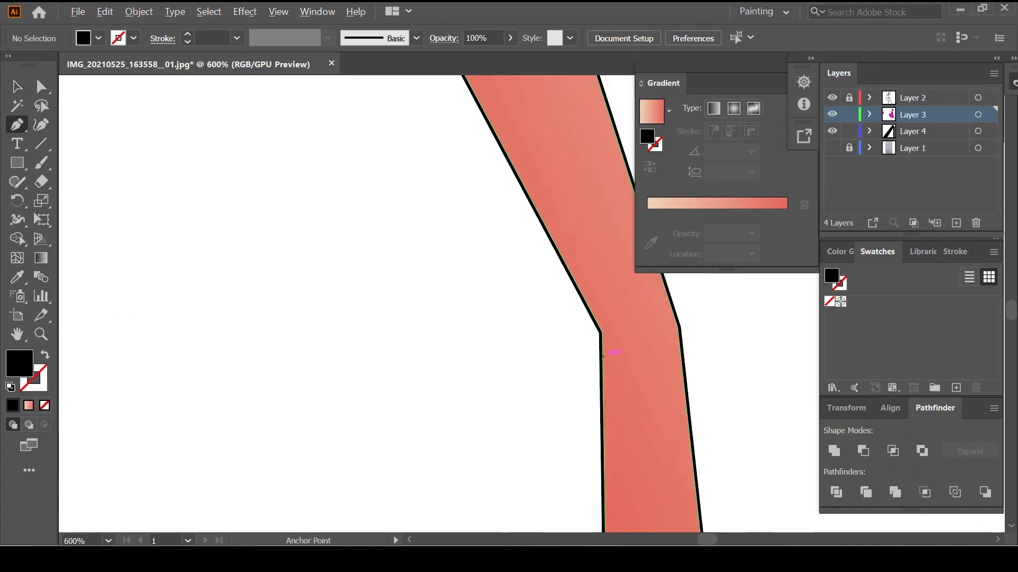
pyautogui.hscroll(-1, 612, 359)
pyautogui.hscroll(-1, 606, 356)
pyautogui.scroll(-1, 684, 364)
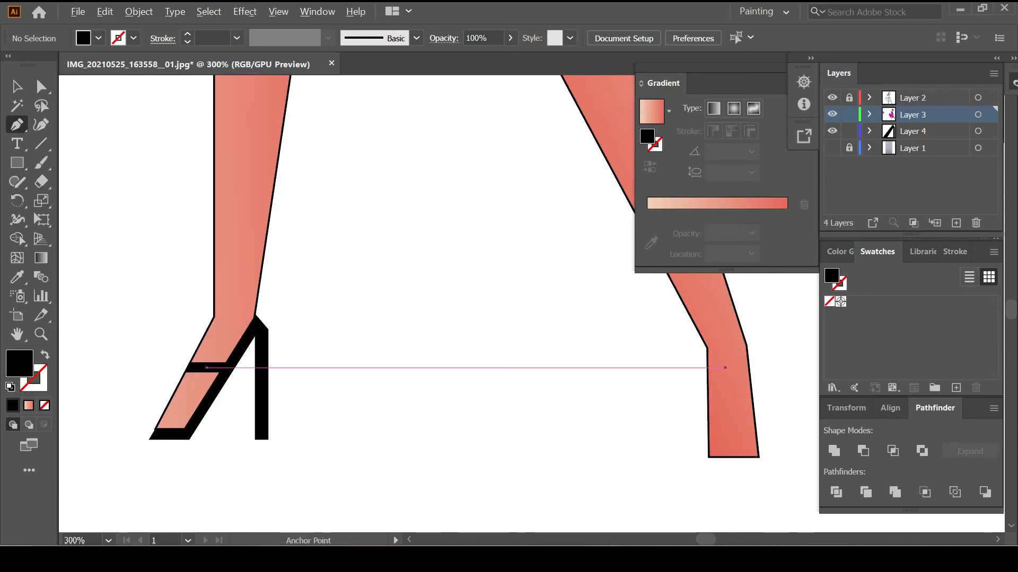
pyautogui.click(708, 364)
pyautogui.scroll(3, 708, 364)
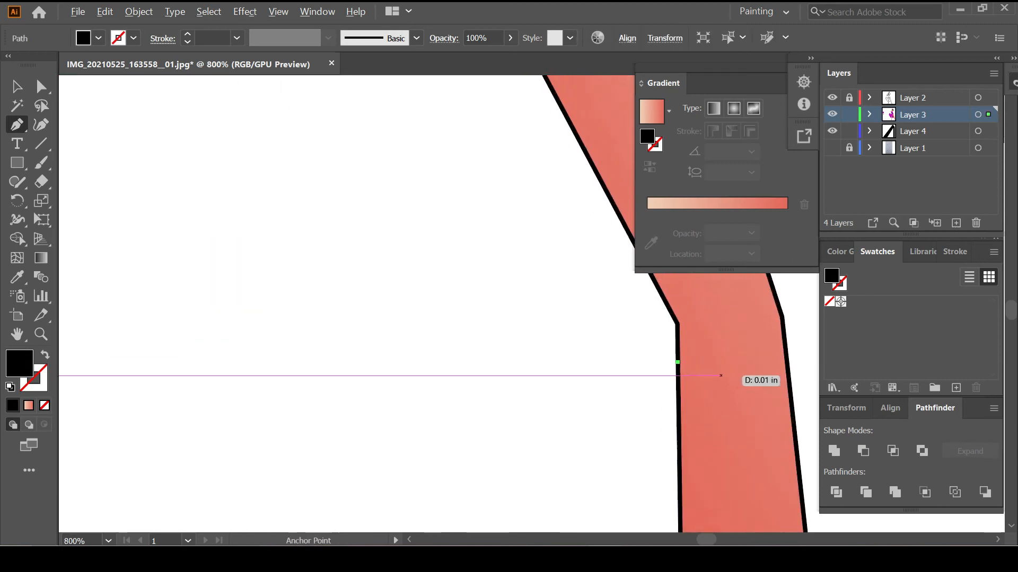
pyautogui.hscroll(1, 763, 366)
pyautogui.scroll(2, 764, 366)
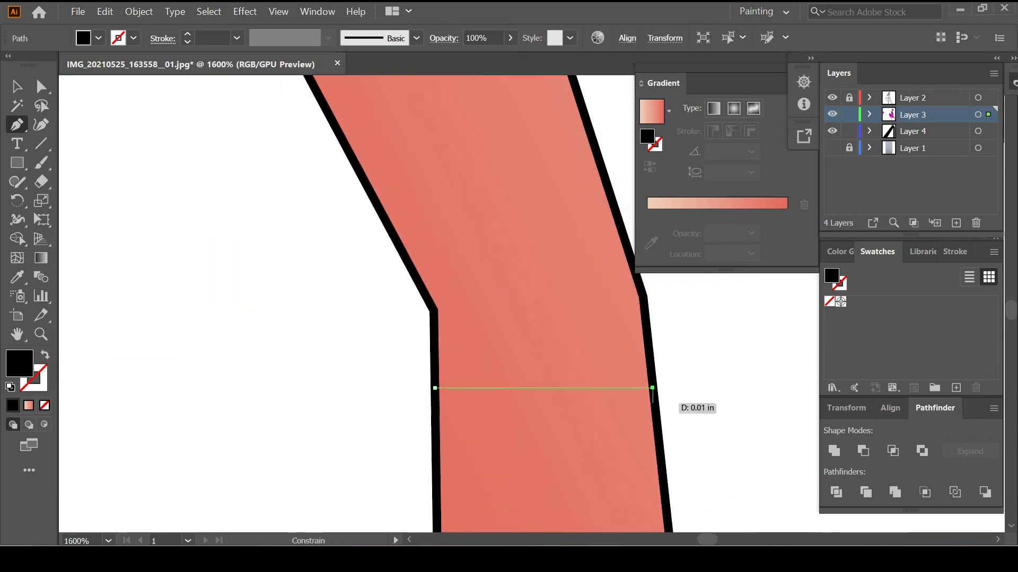
pyautogui.click(652, 388)
pyautogui.keyDown('ctrl'); pyautogui.click(684, 436); pyautogui.keyUp('ctrl')
pyautogui.scroll(-6, 683, 440)
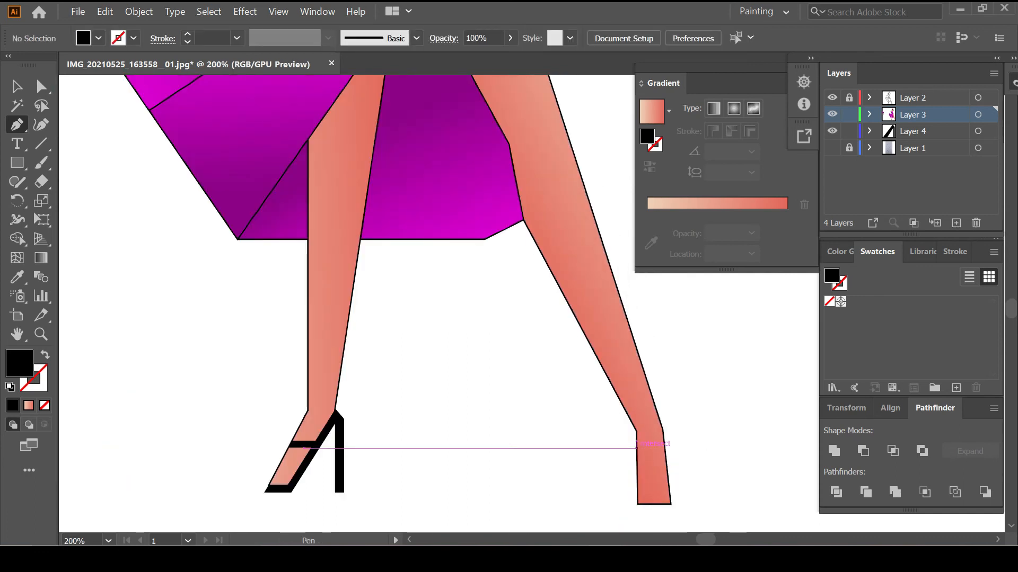
# Step: Draw a closed horizontal black strap with the Pen across the longer leg's foot, just below the ankle, on Layer 3
pyautogui.scroll(5, 637, 445)
pyautogui.click(651, 450)
pyautogui.hscroll(2, 769, 450)
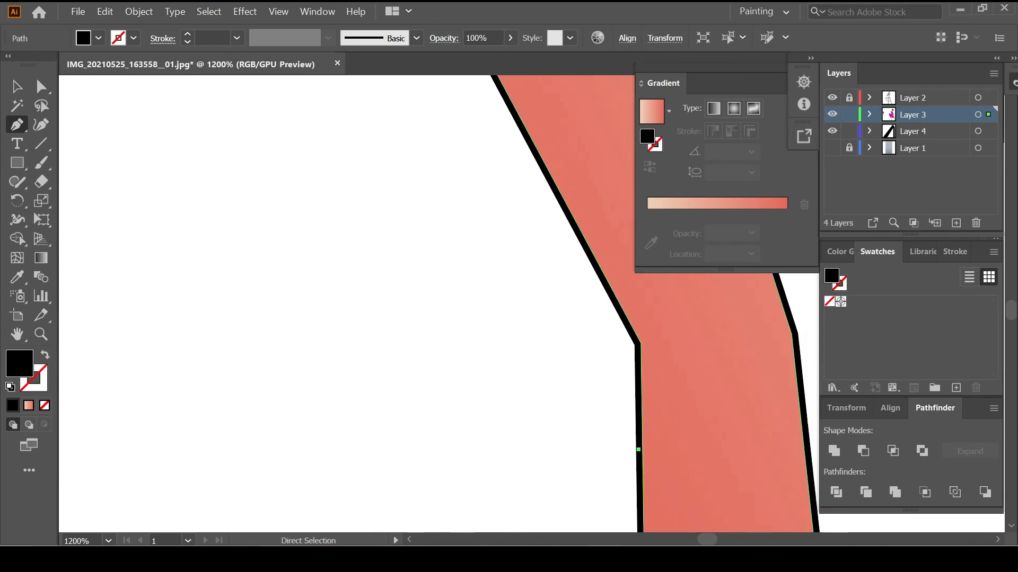
pyautogui.click(768, 449)
pyautogui.click(765, 402)
pyautogui.click(600, 402)
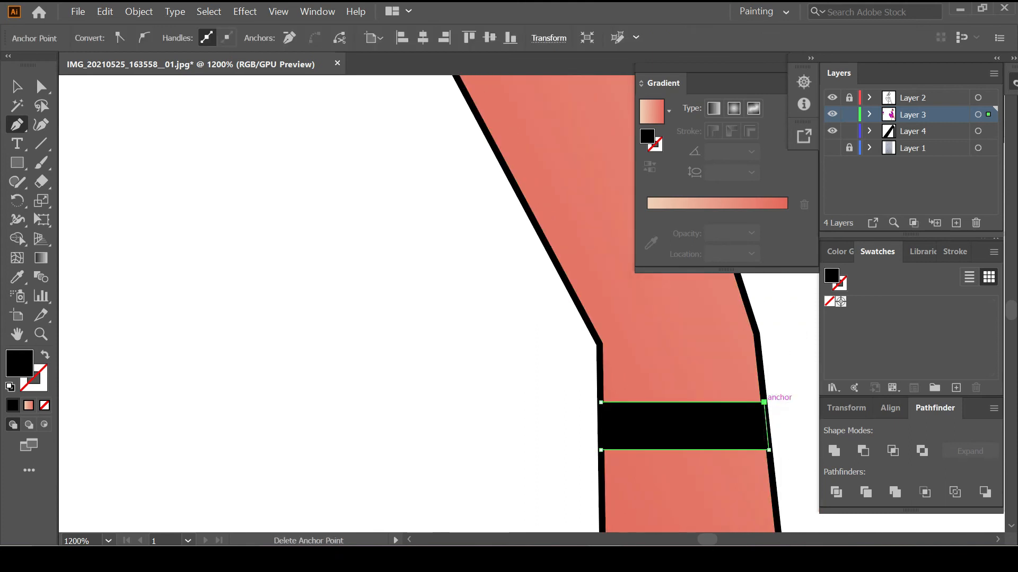
pyautogui.keyDown('ctrl'); pyautogui.click(785, 432); pyautogui.keyUp('ctrl')
pyautogui.scroll(-6, 784, 432)
pyautogui.hscroll(2, 782, 435)
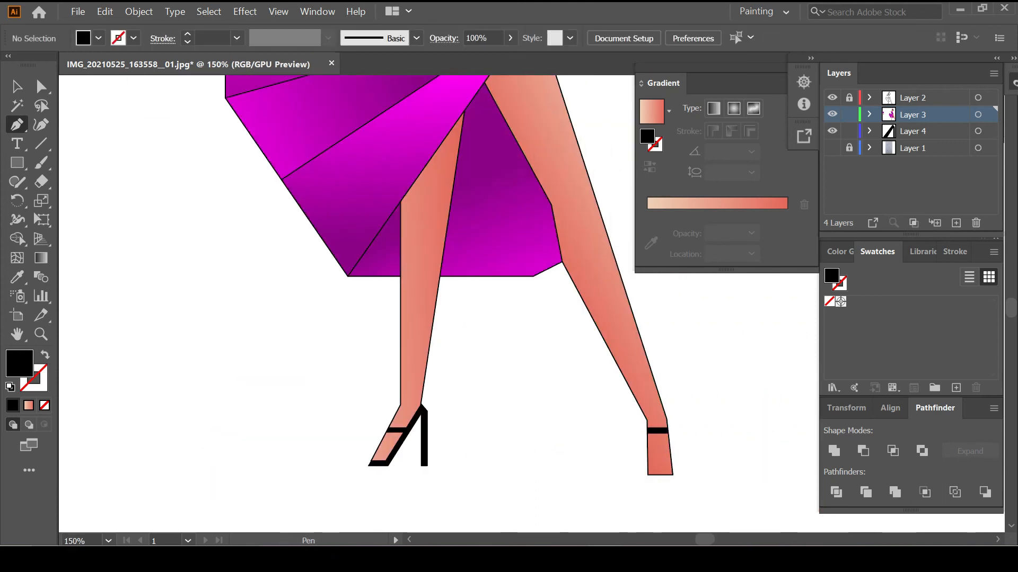
# Step: Lock Layer 3 and, on Layer 4, draw a narrow tapered black heel along the inner side of the longer leg's foot
pyautogui.scroll(4, 646, 474)
pyautogui.click(849, 131)
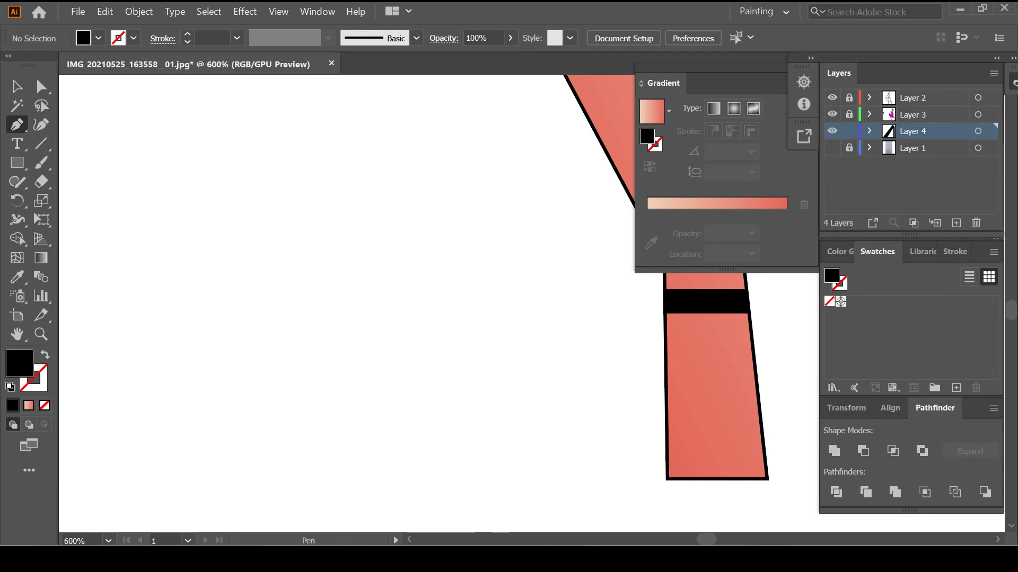
pyautogui.click(665, 323)
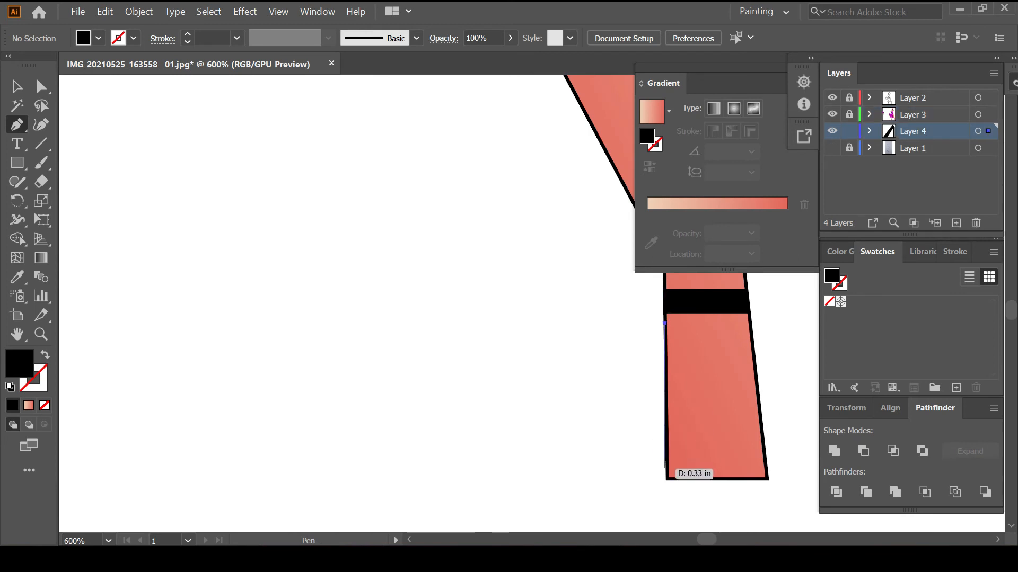
pyautogui.click(654, 479)
pyautogui.click(661, 479)
pyautogui.click(667, 464)
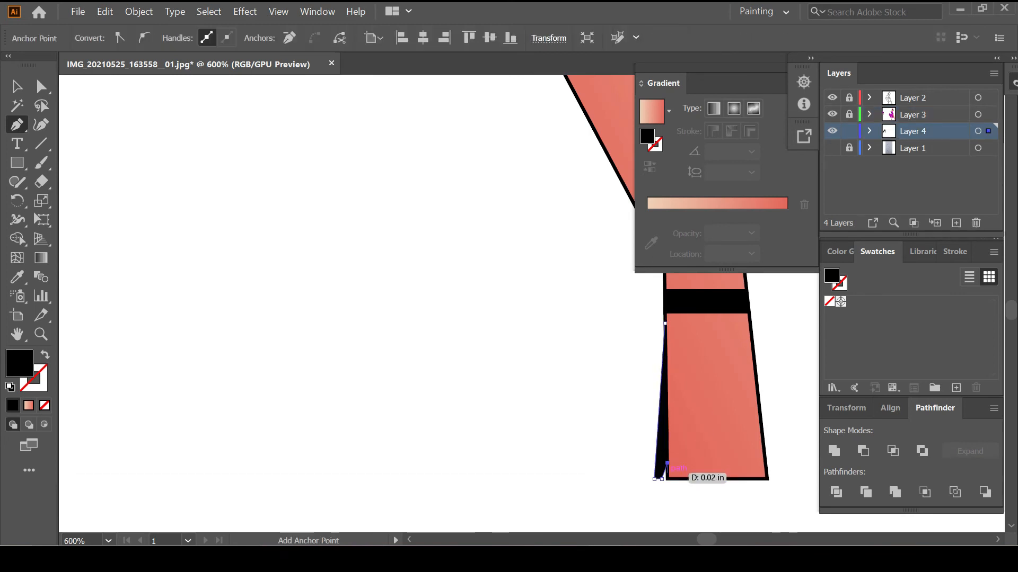
# Step: Try to extend the heel's path into a thin black sole beneath the longer leg's foot
pyautogui.click(667, 486)
pyautogui.click(767, 486)
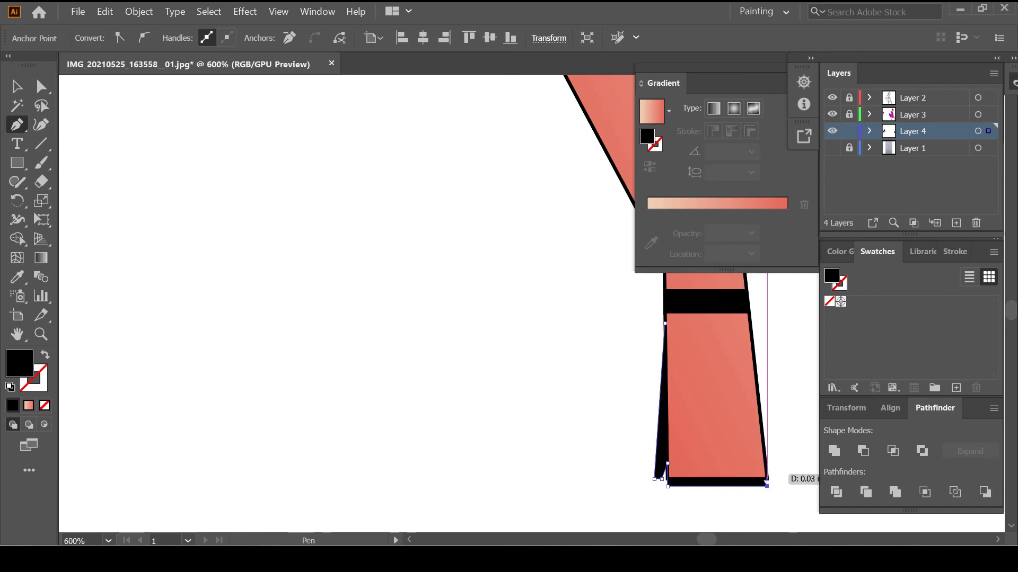
pyautogui.keyDown('ctrl'); pyautogui.click(793, 474); pyautogui.keyUp('ctrl')
pyautogui.scroll(-4, 792, 473)
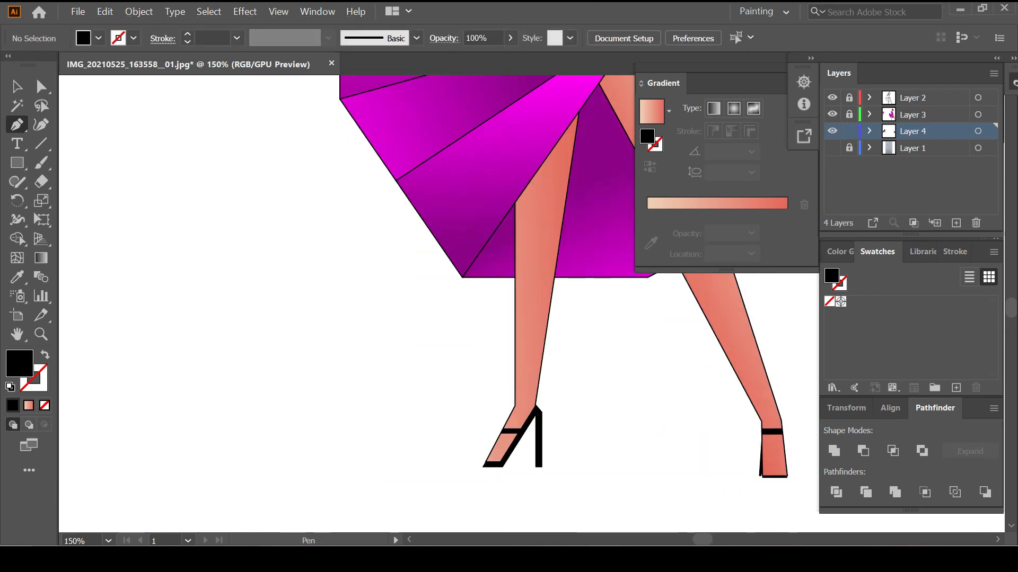
# Step: Undo the last edit to the thin sole and redraw it as a thicker black sole beneath the longer leg's foot
pyautogui.scroll(4, 793, 484)
pyautogui.hotkey('ctrl', 'z')
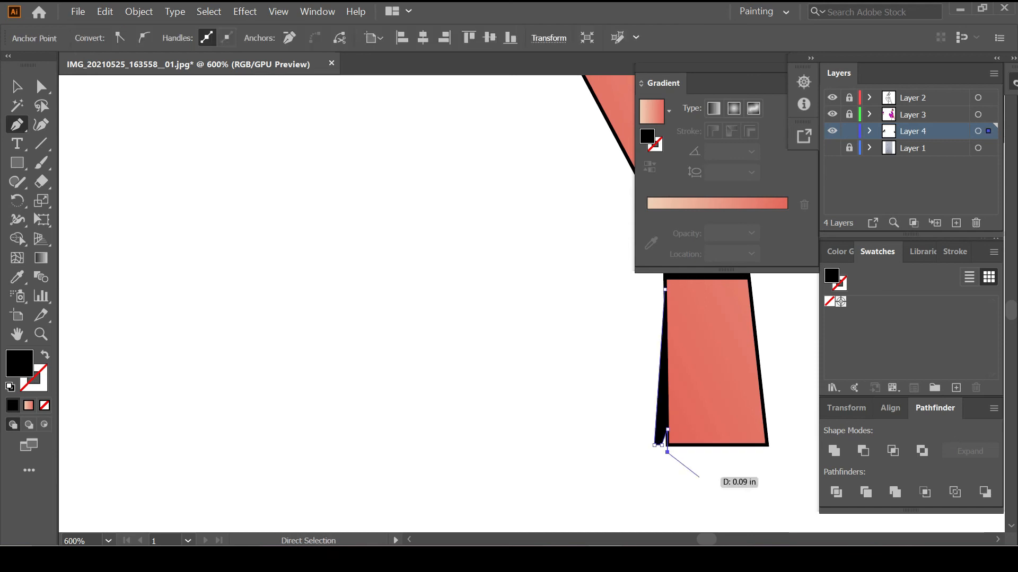
pyautogui.click(667, 464)
pyautogui.click(767, 465)
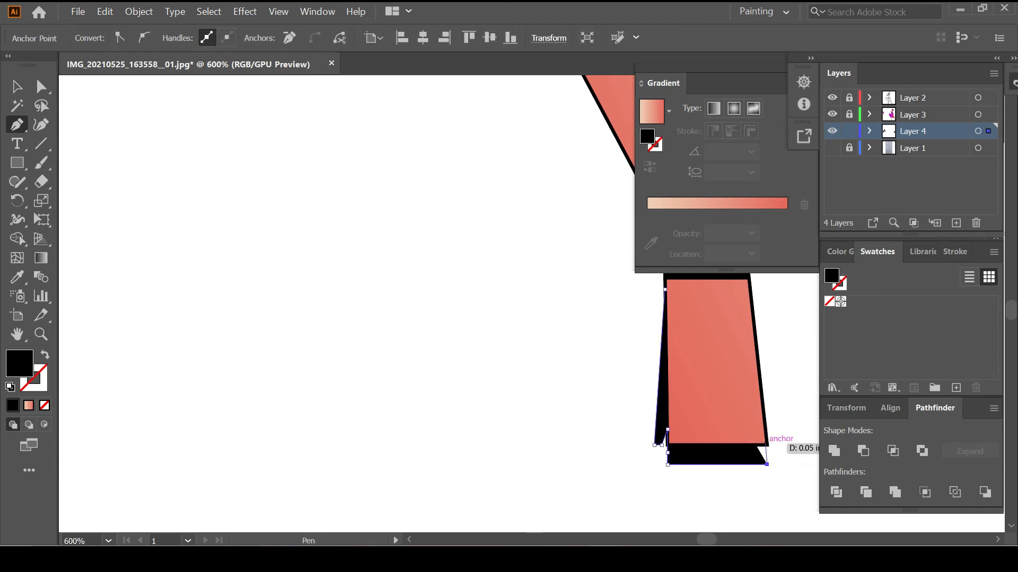
pyautogui.keyDown('ctrl'); pyautogui.click(767, 444); pyautogui.keyUp('ctrl')
pyautogui.scroll(-7, 651, 456)
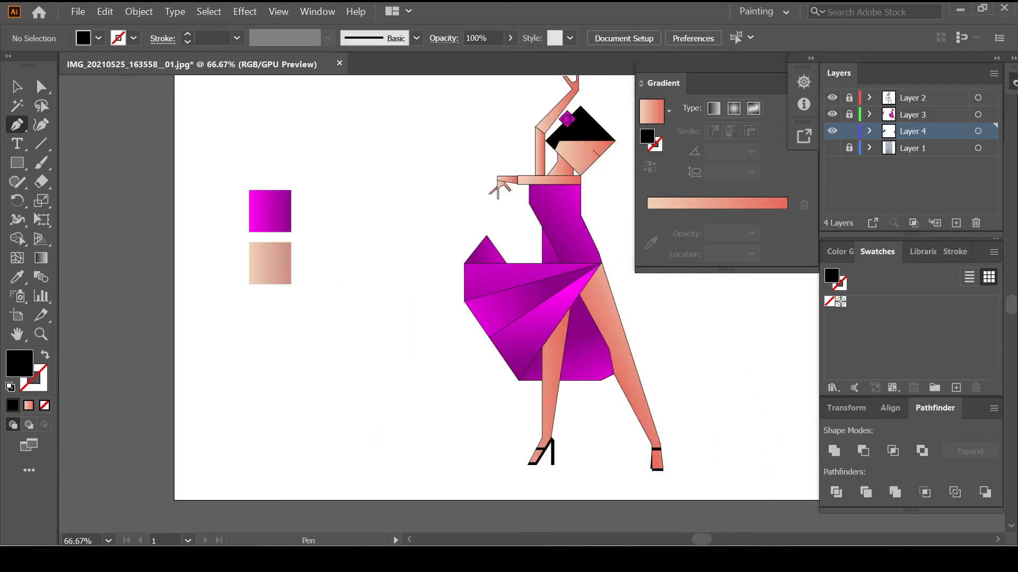
# Step: Delete the magenta and skin-tone gradient sample squares beside the figure
pyautogui.hscroll(2, 652, 455)
pyautogui.press('v')
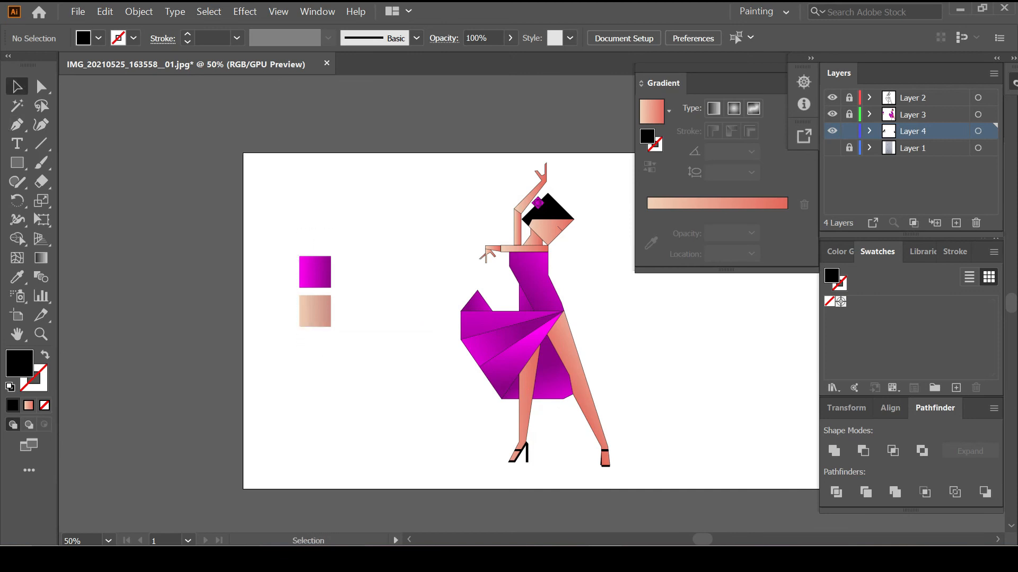
pyautogui.click(314, 272)
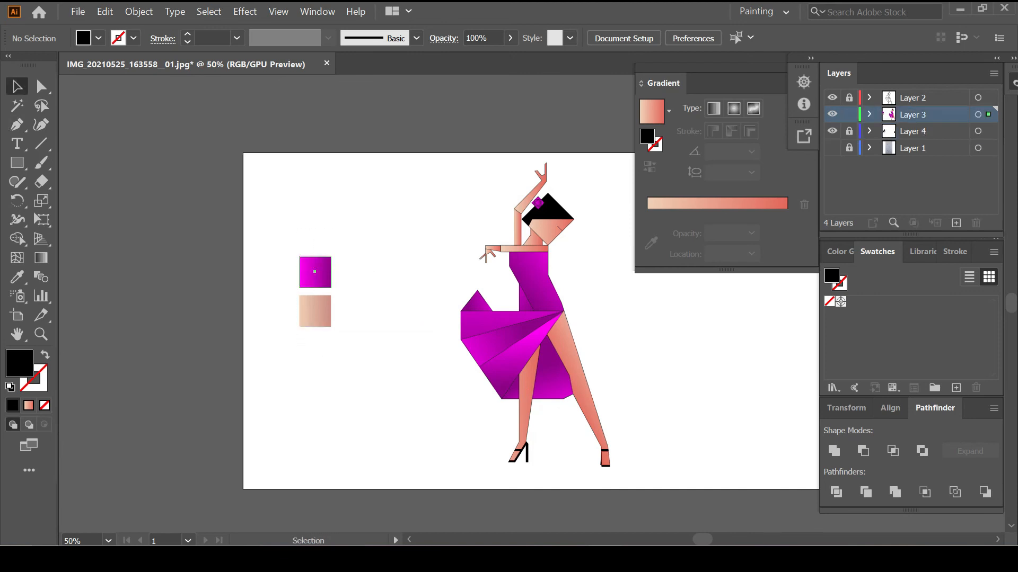
pyautogui.click(315, 312)
pyautogui.click(315, 272)
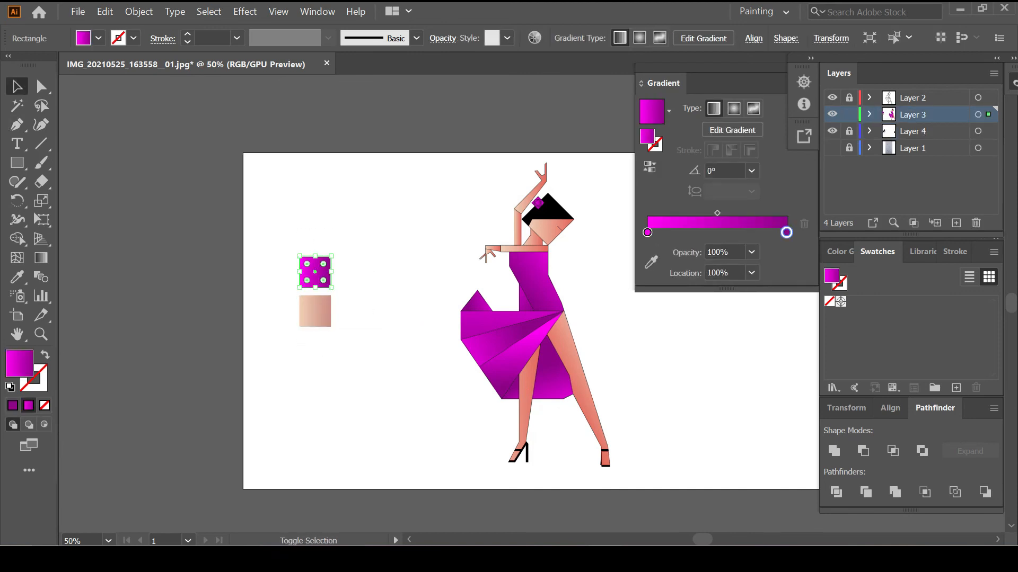
pyautogui.keyDown('shift'); pyautogui.click(315, 311); pyautogui.keyUp('shift')
pyautogui.press('Delete')
pyautogui.hscroll(5, 438, 320)
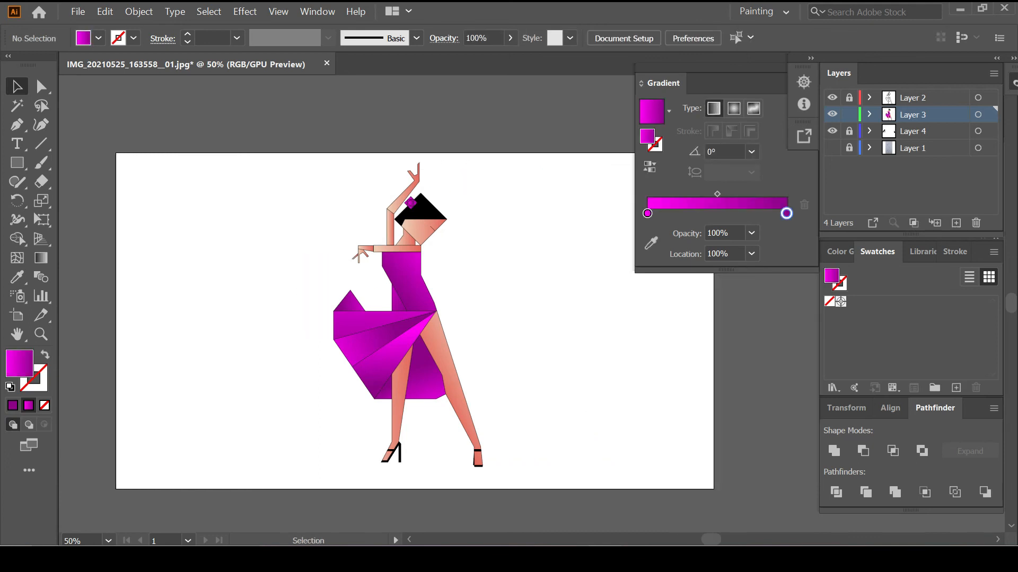
# Step: Lock Layer 3 and add a new empty layer directly above Layer 1
pyautogui.moveTo(731, 68); pyautogui.dragTo(626, 68)
pyautogui.click(707, 68)
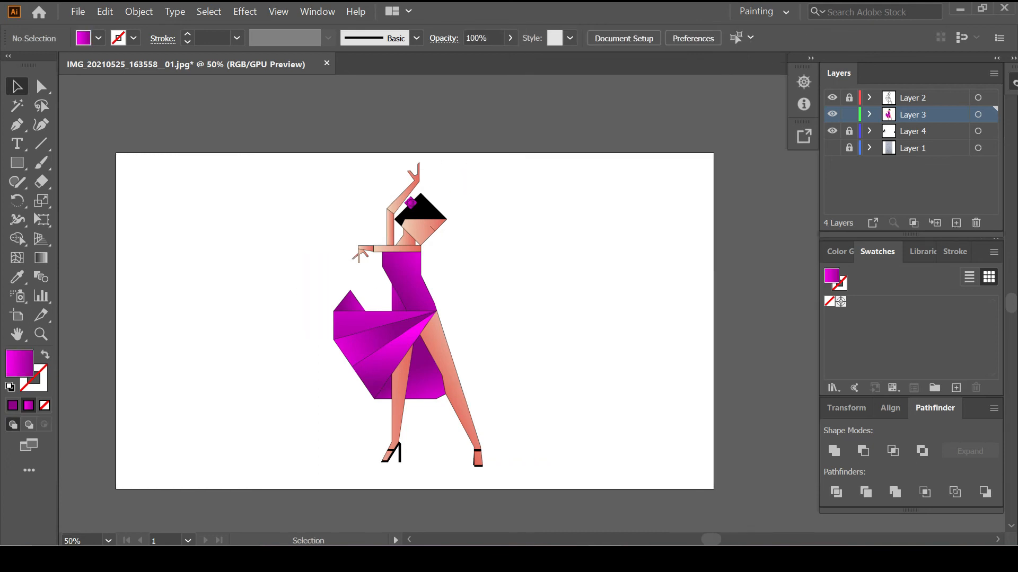
pyautogui.click(849, 114)
pyautogui.click(927, 148)
pyautogui.click(955, 222)
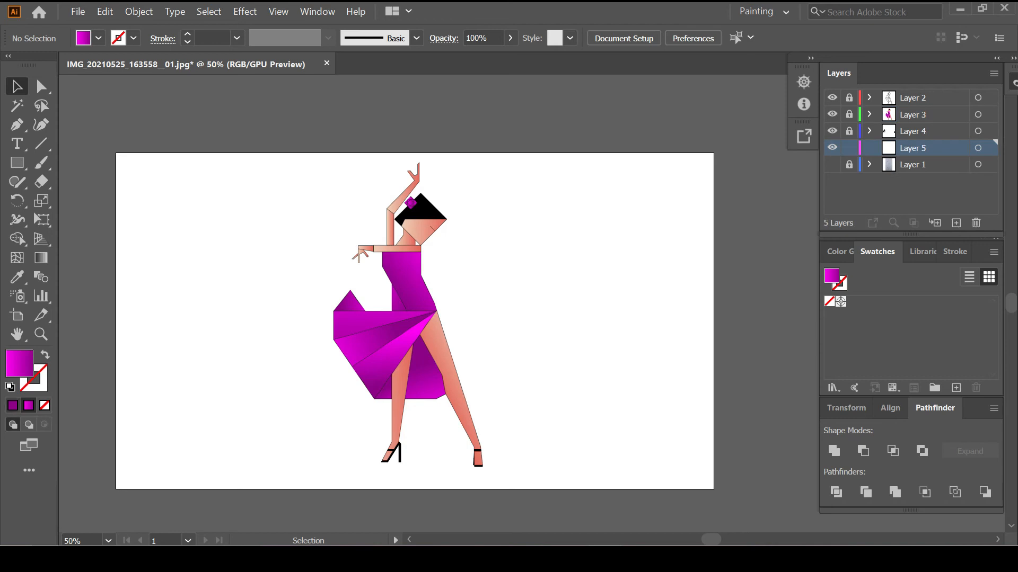
# Step: Draw a thin dark green (#002a00) rectangle without outline across the artboard's full width along its bottom edge
pyautogui.press(',')
pyautogui.click(877, 128)
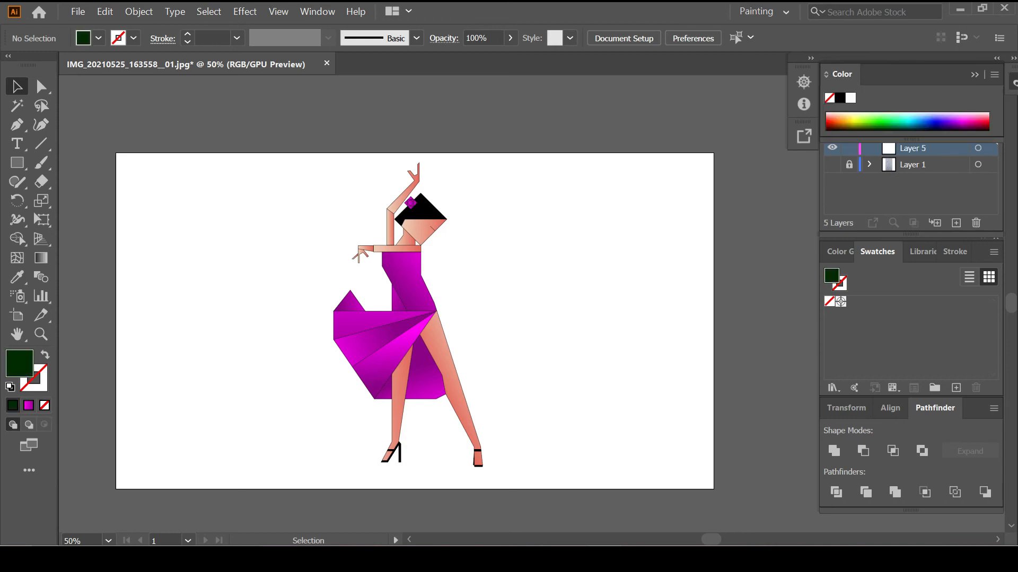
pyautogui.press('m')
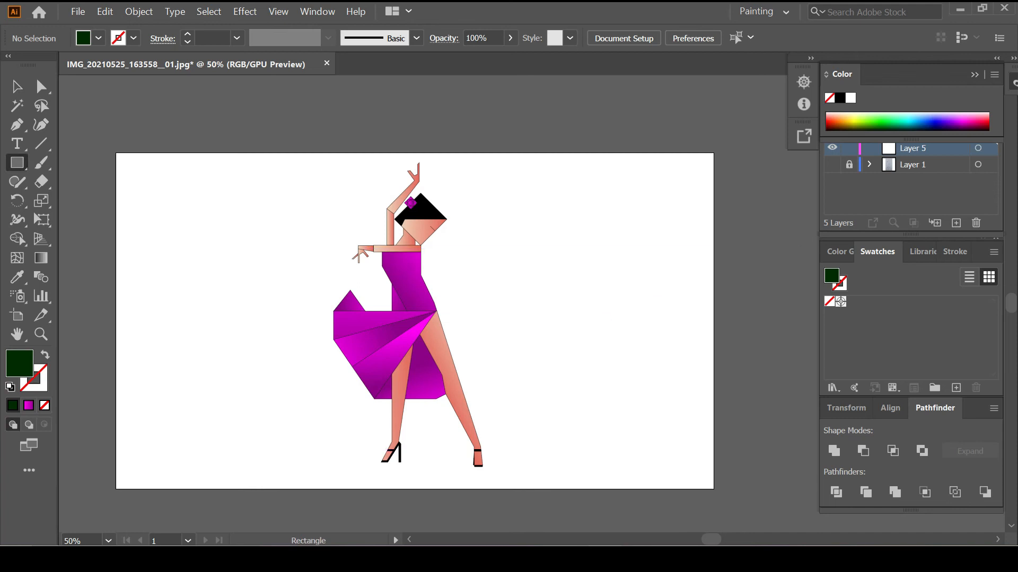
pyautogui.moveTo(116, 482); pyautogui.dragTo(714, 489)
pyautogui.press('v')
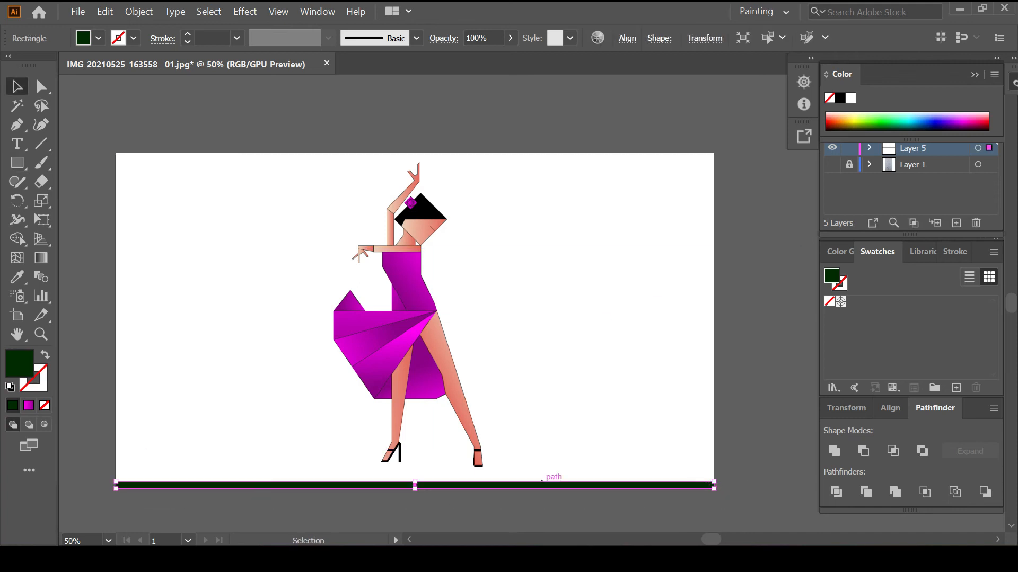
# Step: Duplicate the dark green strip to the artboard's top edge and fill the copy with a brighter green
pyautogui.moveTo(572, 485); pyautogui.dragTo(718, 165)
pyautogui.doubleClick(19, 364)
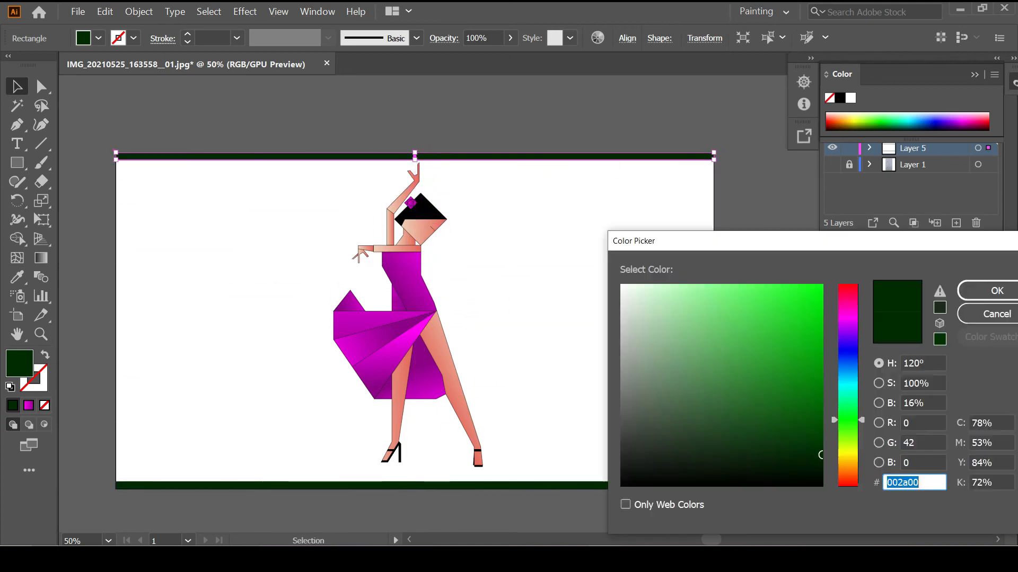
pyautogui.moveTo(742, 339); pyautogui.dragTo(815, 361)
pyautogui.click(997, 290)
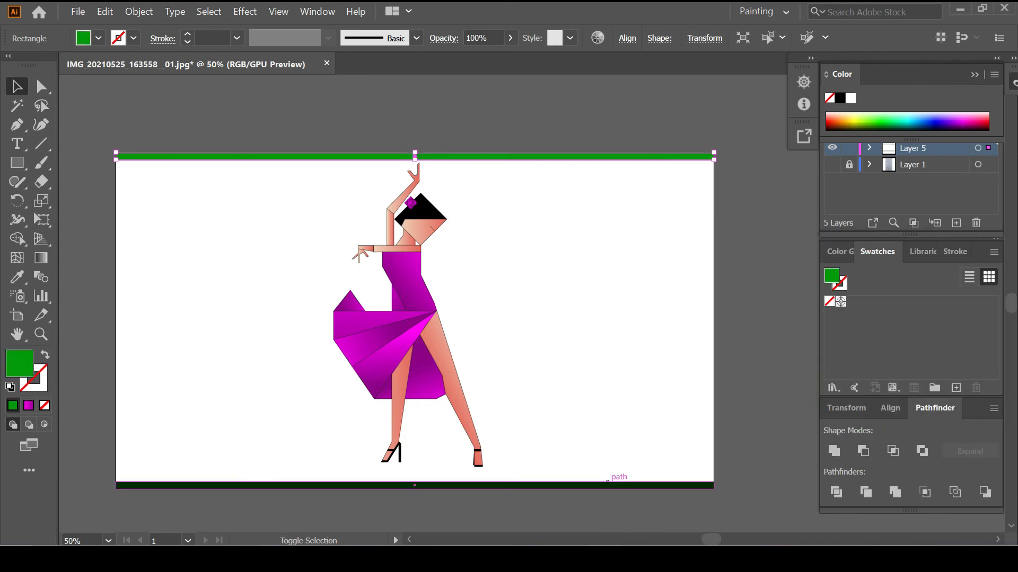
# Step: Blend the two green strips into a background gradient using 45 specified steps
pyautogui.hotkey('ctrl', 'alt', 'b')
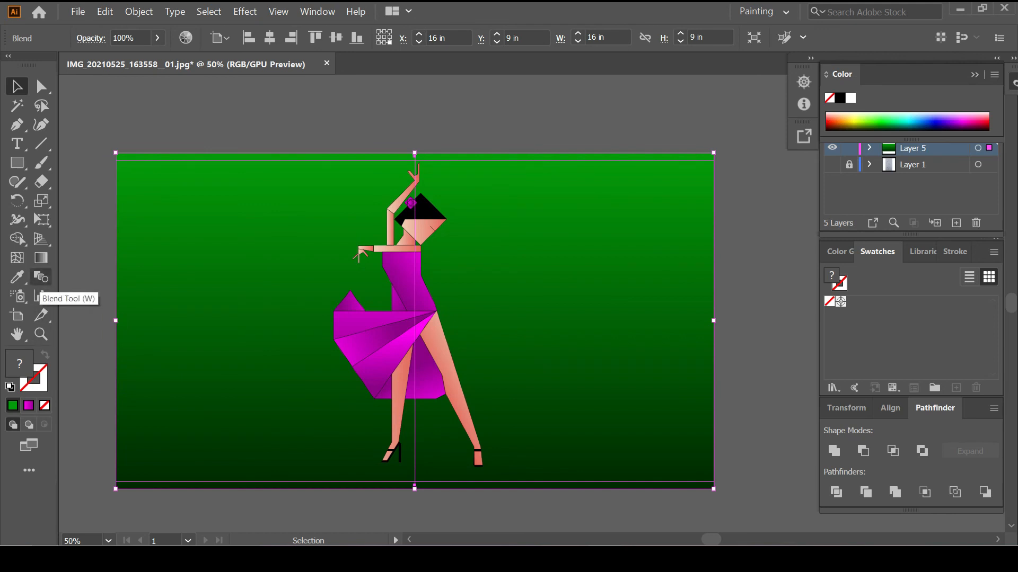
pyautogui.doubleClick(40, 278)
pyautogui.click(359, 265)
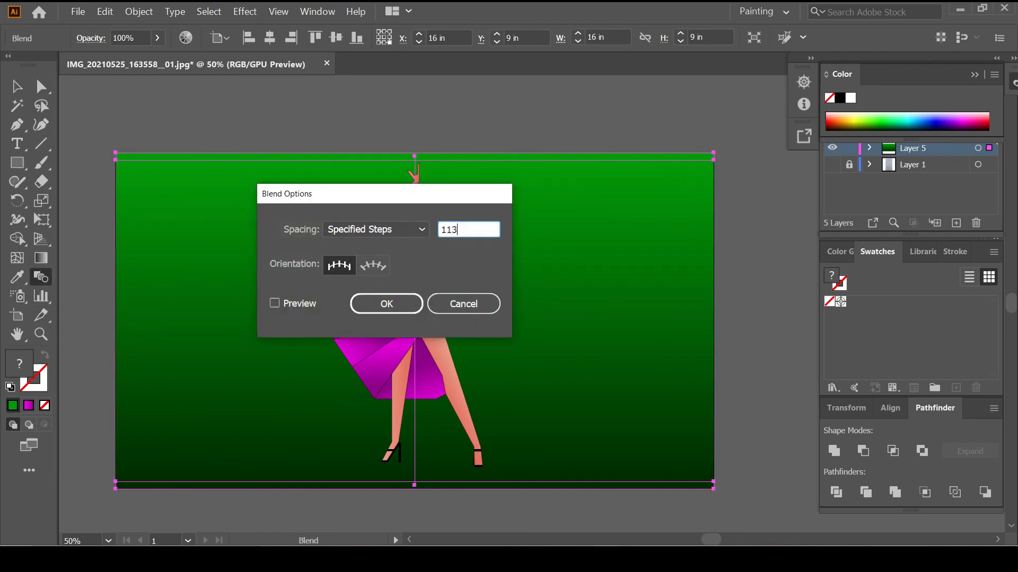
pyautogui.click(274, 304)
pyautogui.write('39')
pyautogui.press('Tab')
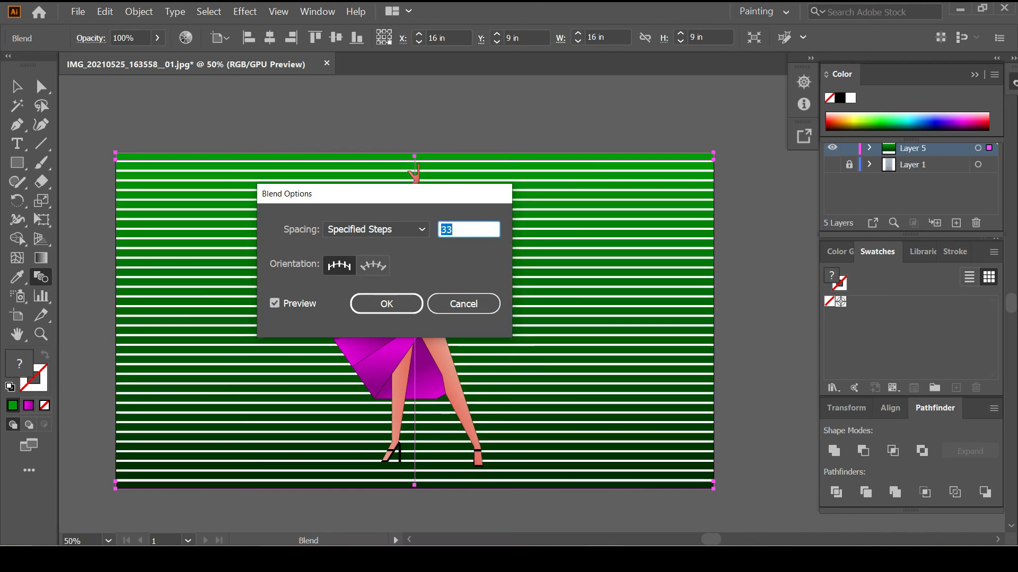
pyautogui.write('45')
pyautogui.press('Tab')
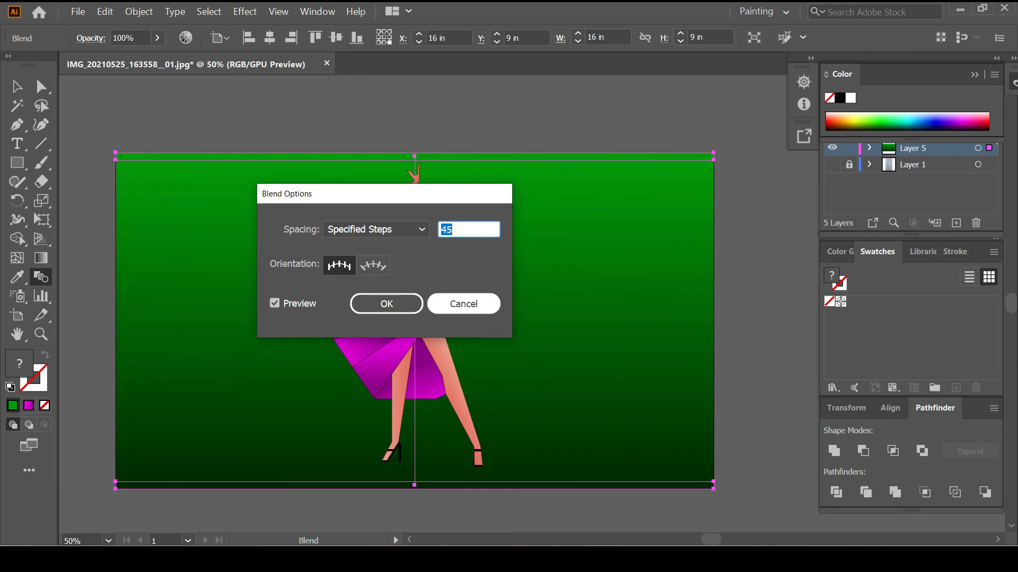
pyautogui.click(387, 303)
pyautogui.press('v')
pyautogui.hotkey('ctrl', 'shift', 'a')
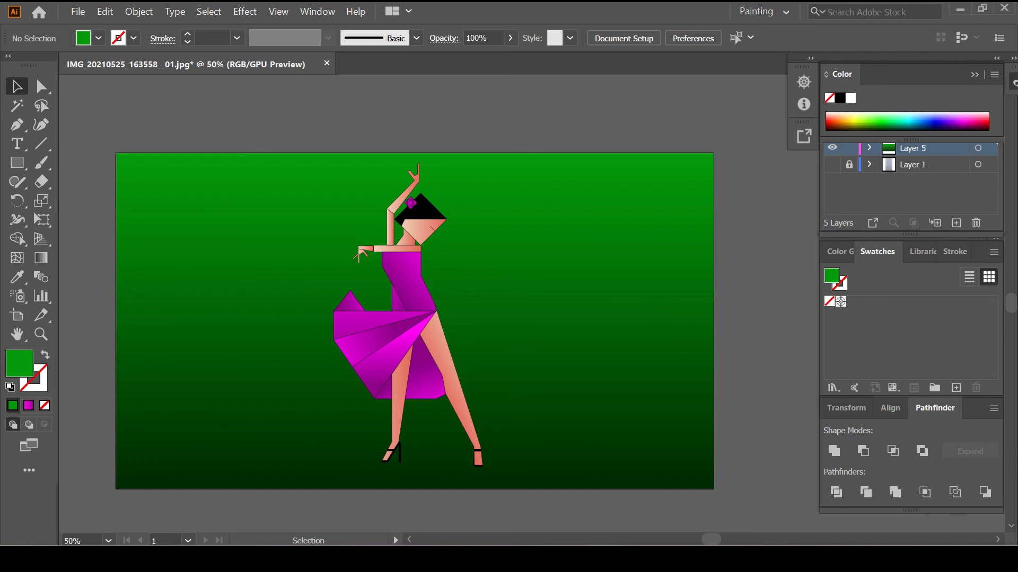
# Step: Create a 16 in by 9 in rectangle with no fill and a white outline on Layer 5
pyautogui.press('m')
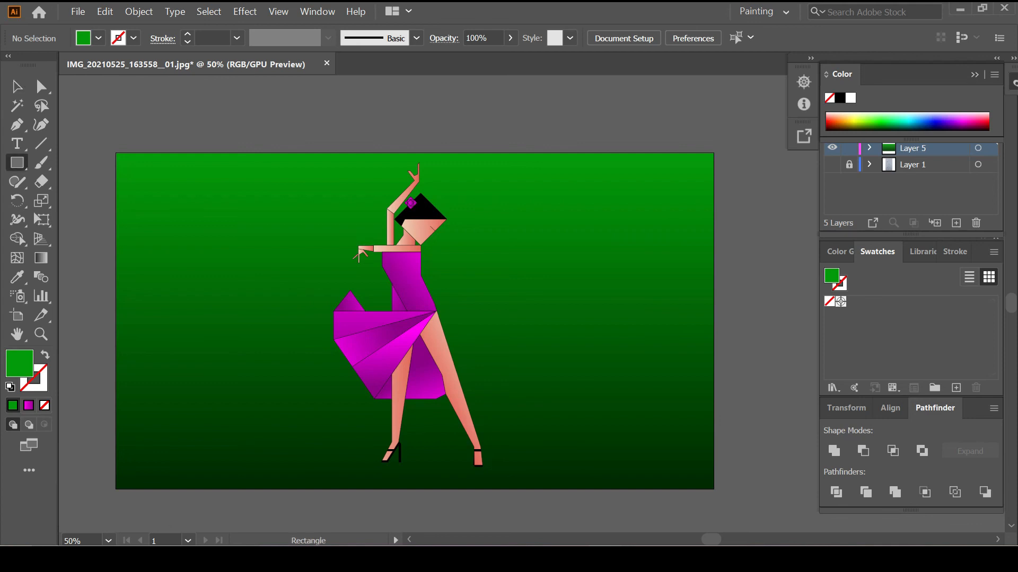
pyautogui.press('d')
pyautogui.click(44, 405)
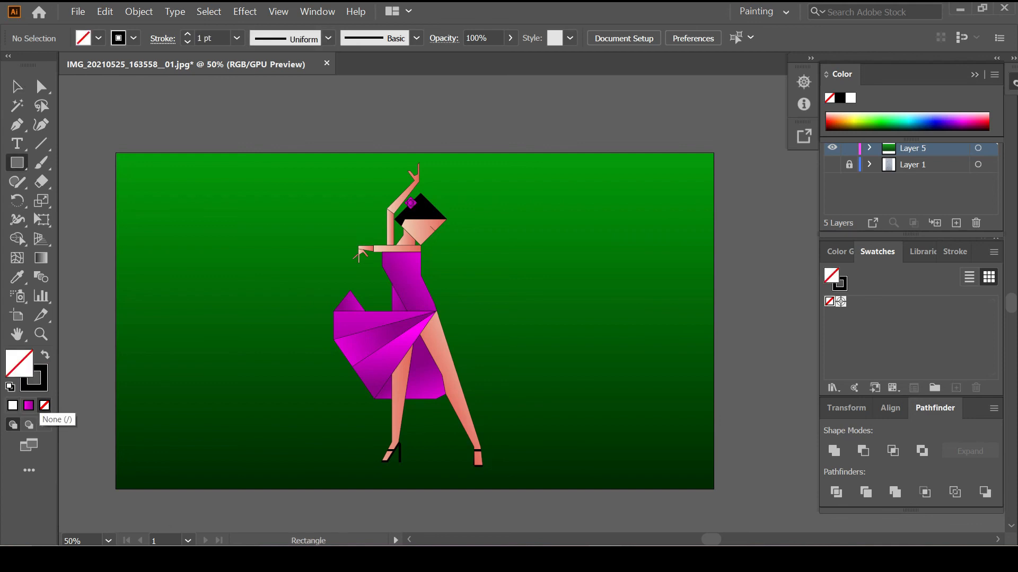
pyautogui.press('d')
pyautogui.press('x')
pyautogui.click(45, 405)
pyautogui.hotkey('shift', 'x')
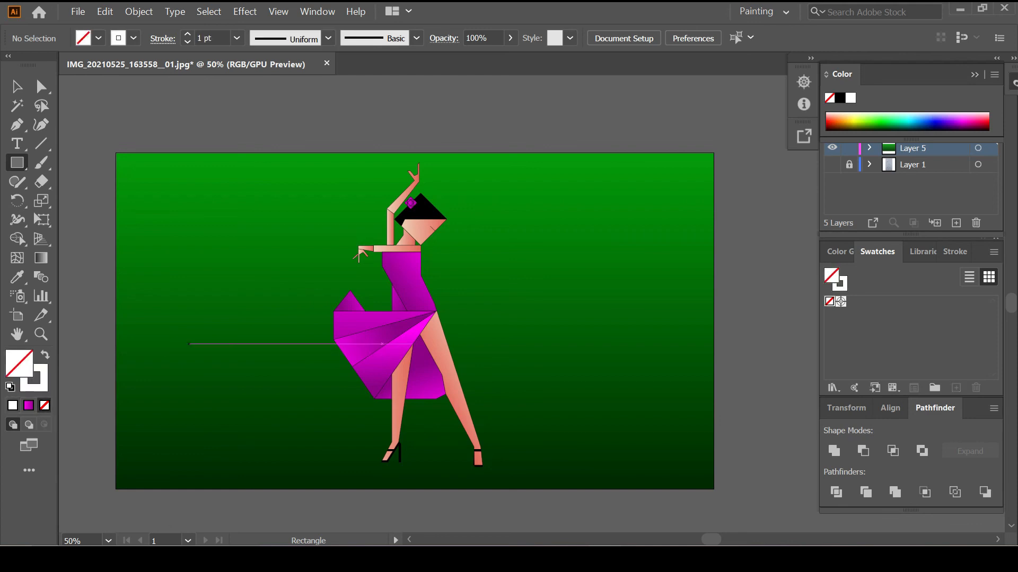
pyautogui.click(189, 343)
pyautogui.press('Tab')
pyautogui.write('4.5')
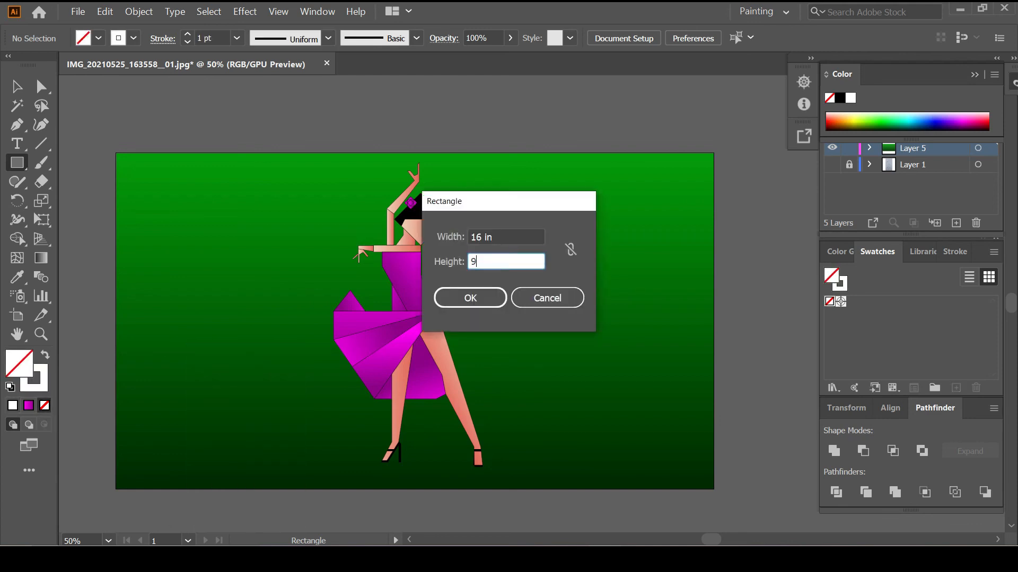
pyautogui.press('Return')
# Step: Center the white rectangle horizontally and vertically on the artboard and set its stroke weight to 13 pt
pyautogui.click(891, 407)
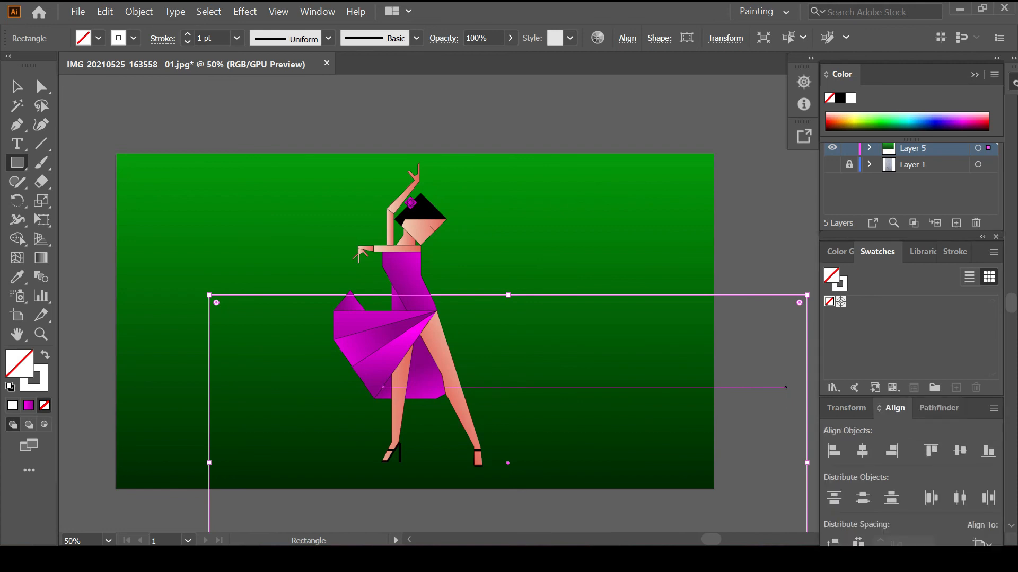
pyautogui.click(863, 451)
pyautogui.click(960, 451)
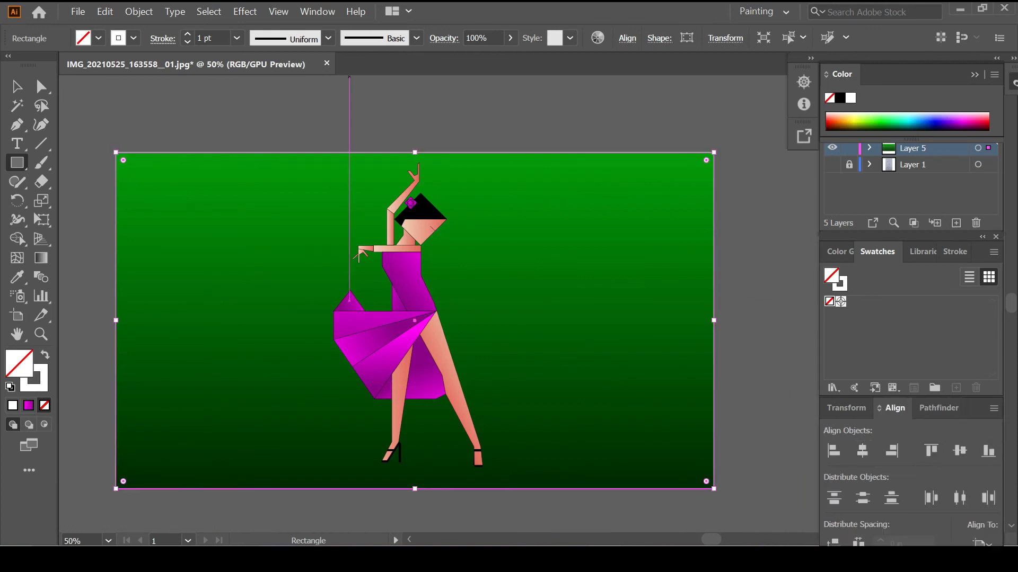
pyautogui.click(187, 34)
pyautogui.click(187, 34)
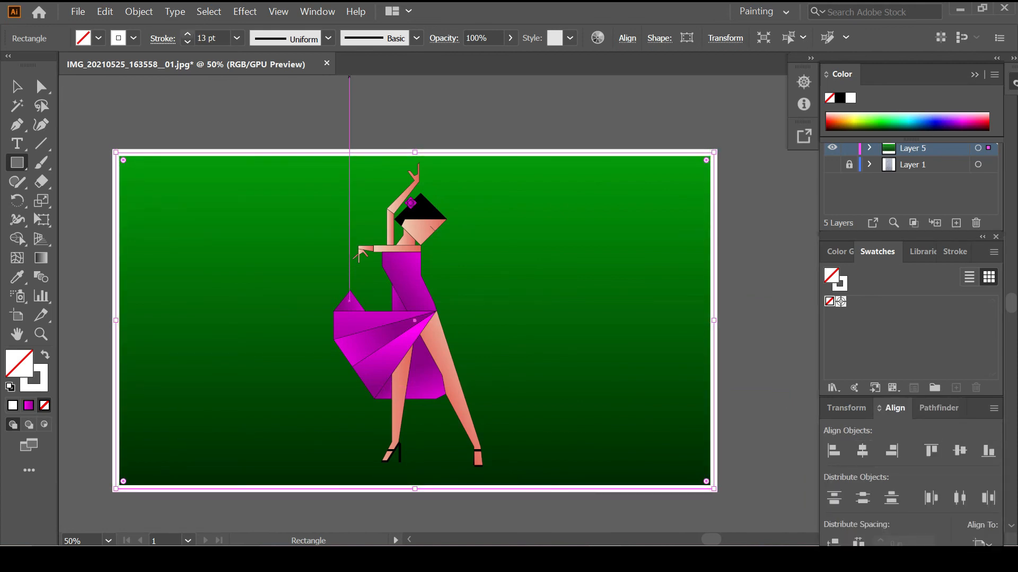
pyautogui.press('v')
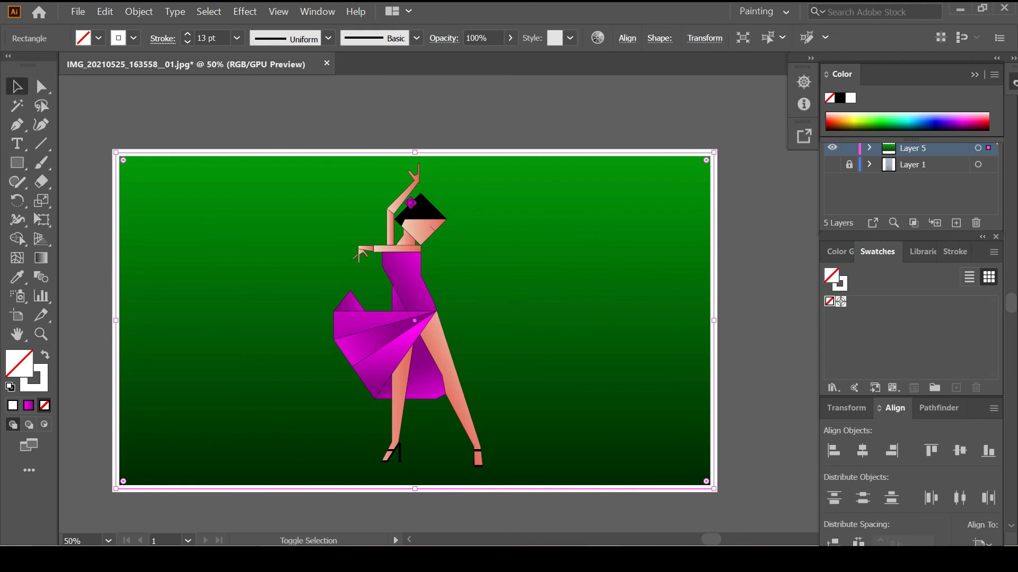
# Step: Shrink the white frame slightly about its center and adjust its right side inward to fit the artboard's edge
pyautogui.click(712, 320)
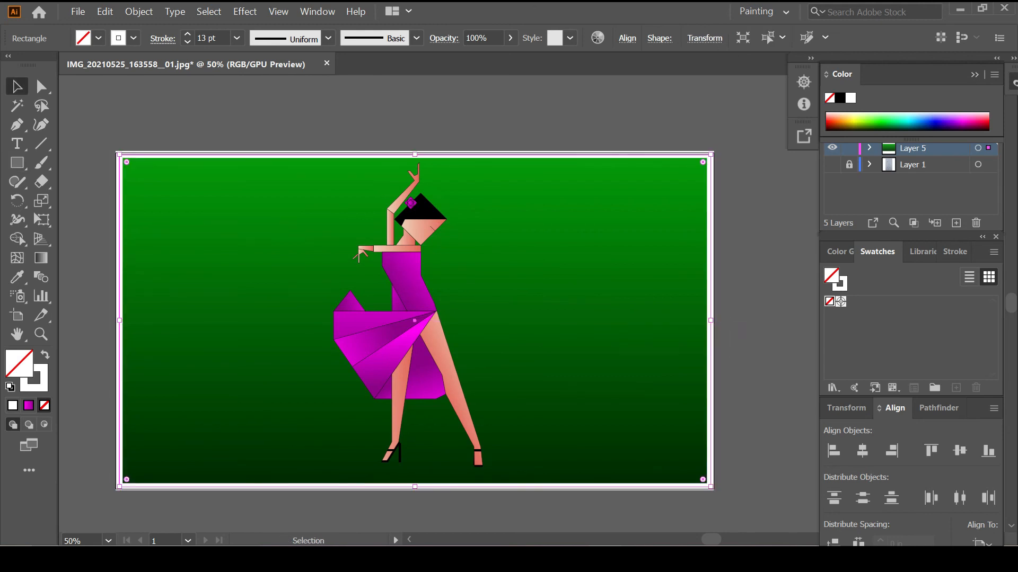
pyautogui.hotkey('ctrl', '1')
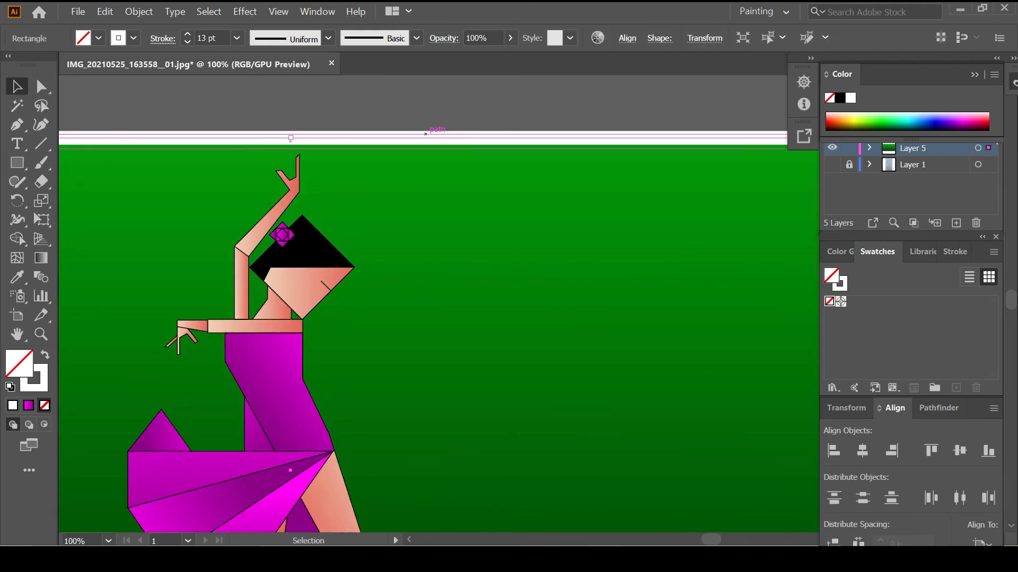
pyautogui.scroll(-4, 314, 170)
pyautogui.scroll(1, 435, 246)
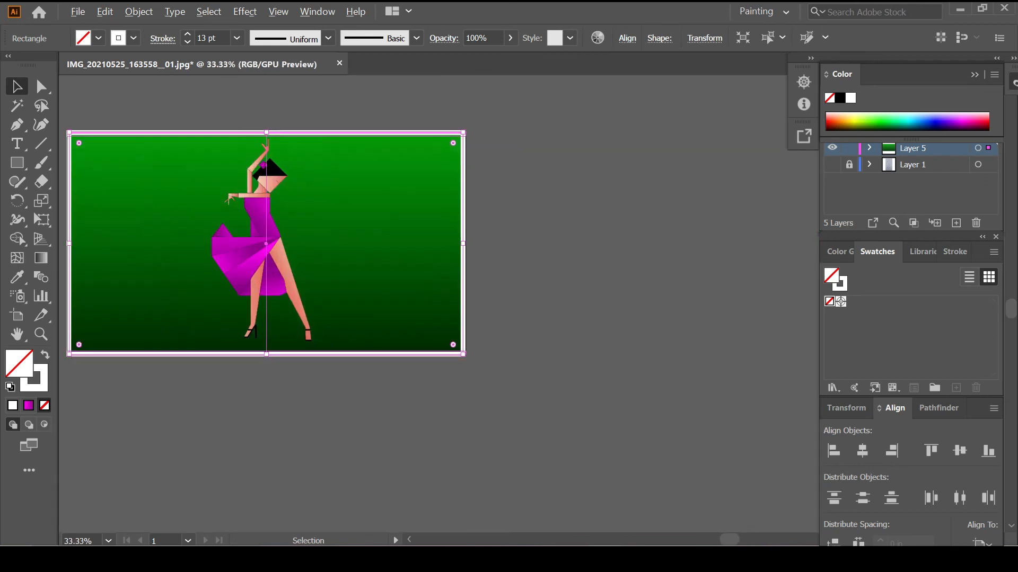
pyautogui.scroll(4, 462, 249)
pyautogui.moveTo(467, 224); pyautogui.dragTo(457, 223)
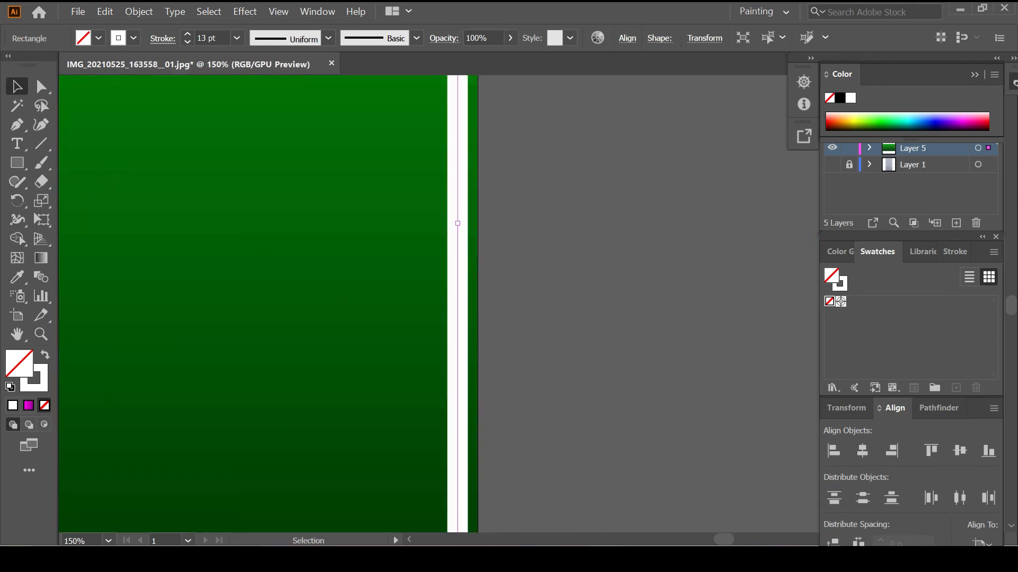
pyautogui.scroll(-4, 486, 253)
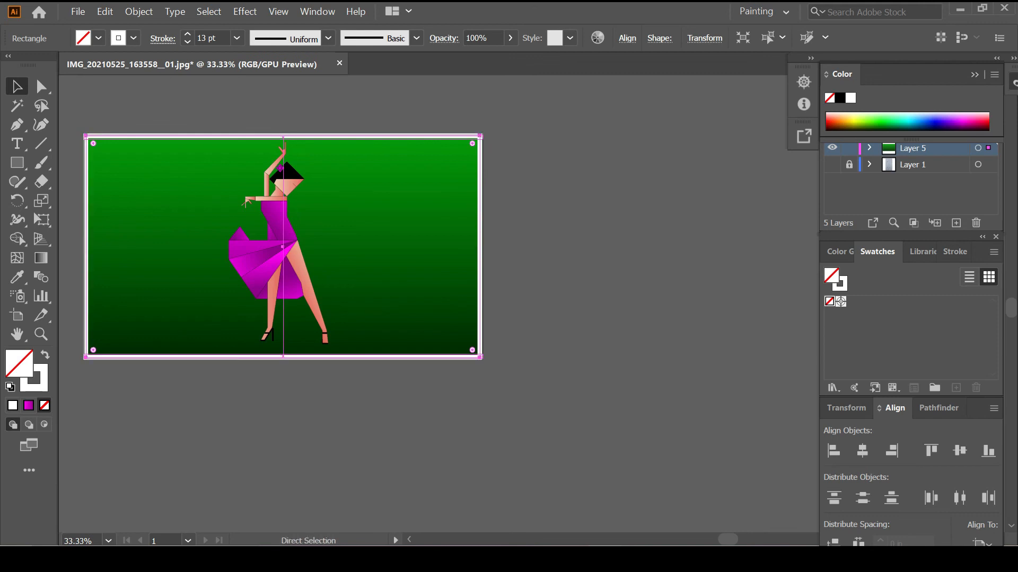
# Step: Nudge the white frame's left side so its outline sits flush inside the artboard's left edge
pyautogui.hscroll(-2, 283, 247)
pyautogui.scroll(5, 233, 178)
pyautogui.moveTo(285, 179)
pyautogui.mouseDown()
pyautogui.moveTo(297, 179)
pyautogui.moveTo(287, 180)
pyautogui.mouseUp()
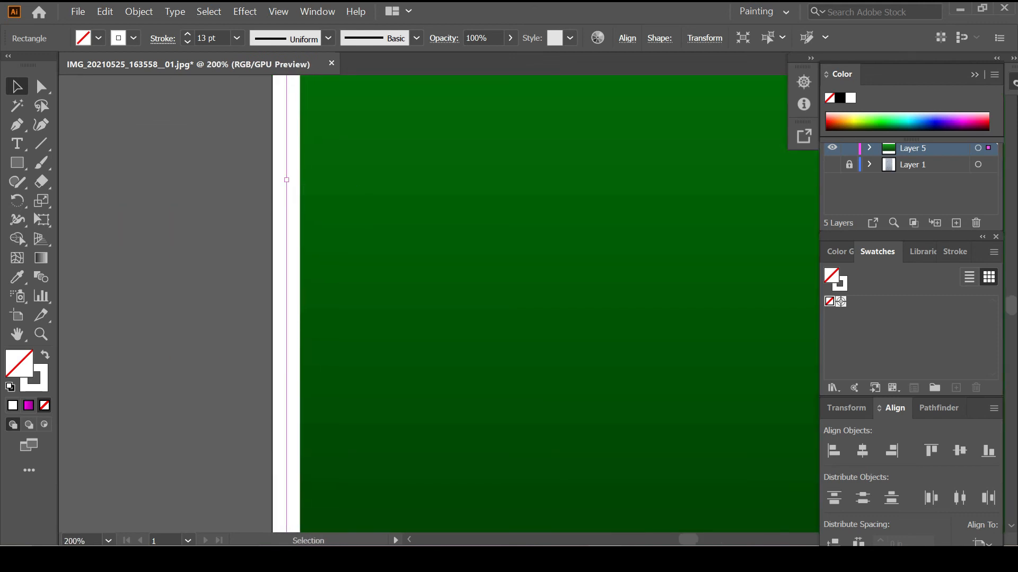
pyautogui.click(209, 217)
# Step: Adjust the white frame's top side so its outline fits inside the artboard's top edge and deselect it
pyautogui.scroll(-4, 210, 218)
pyautogui.scroll(4, 520, 170)
pyautogui.scroll(4, 519, 169)
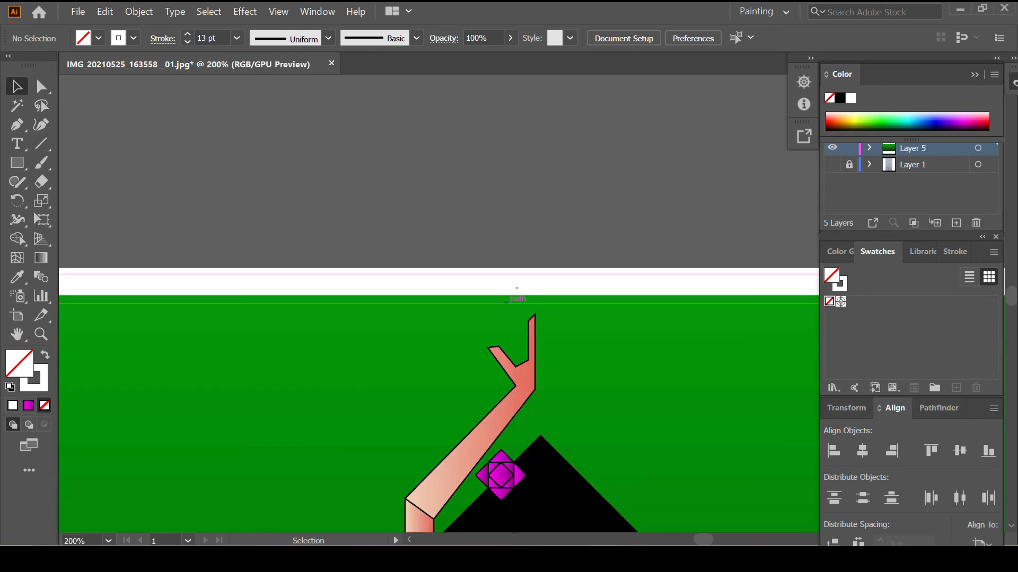
pyautogui.click(517, 276)
pyautogui.moveTo(517, 275)
pyautogui.mouseDown()
pyautogui.moveTo(517, 289)
pyautogui.moveTo(522, 276)
pyautogui.mouseUp()
pyautogui.hotkey('ctrl', '0')
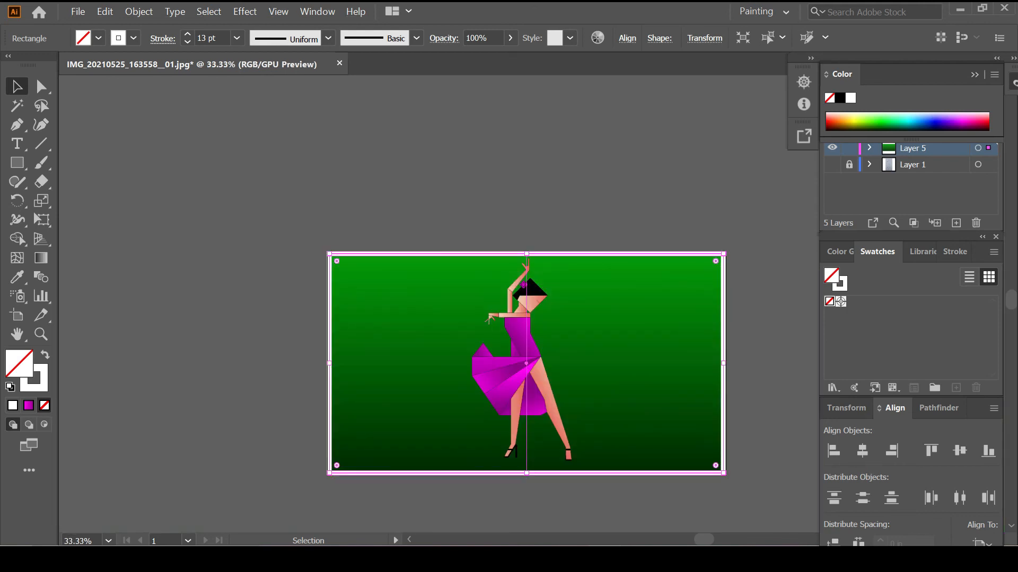
pyautogui.hotkey('ctrl', 'shift', 'a')
pyautogui.scroll(4, 490, 310)
pyautogui.scroll(-2, 366, 270)
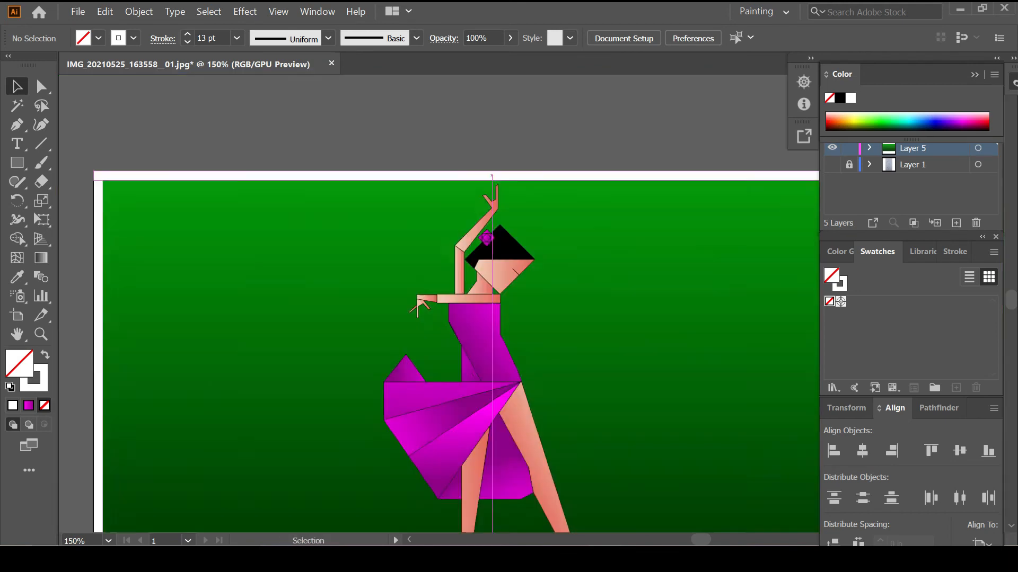
pyautogui.scroll(2, 76, 196)
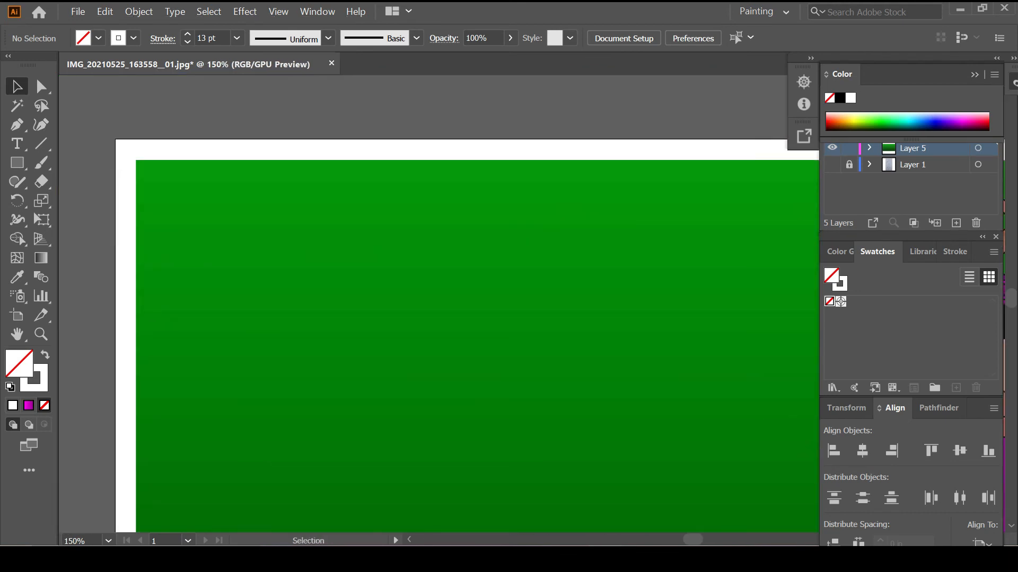
pyautogui.scroll(-3, 381, 167)
pyautogui.hscroll(3, 380, 167)
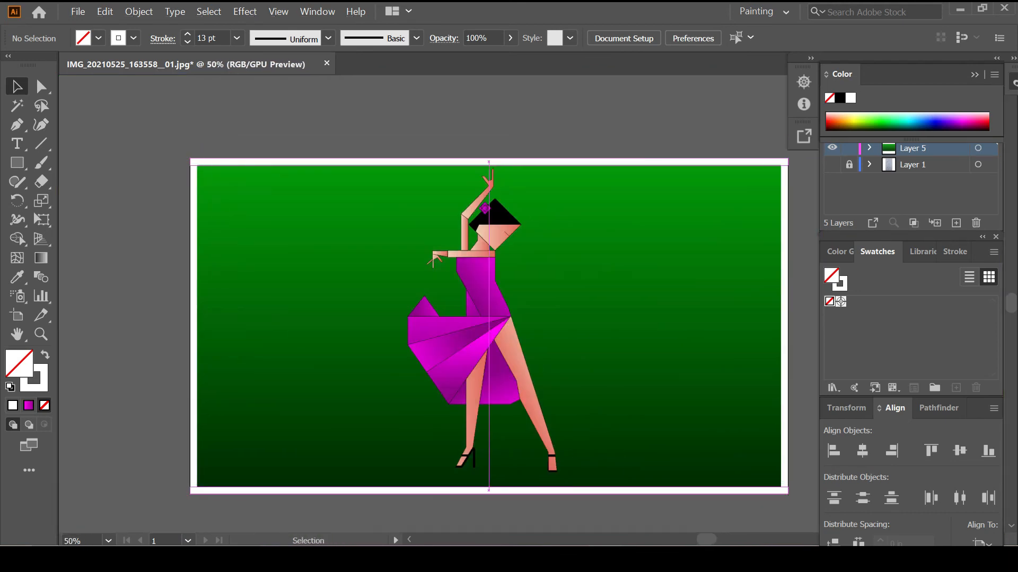